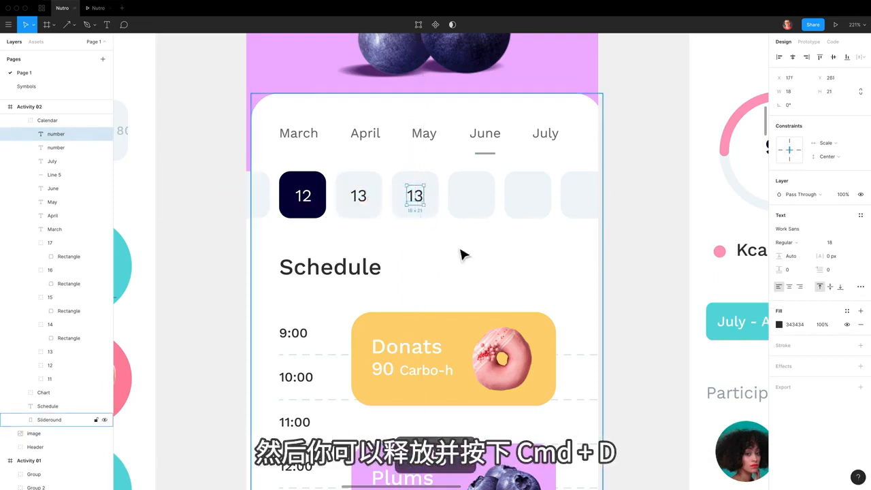
- Duplicate the number 13 into the remaining three day tiles of the calendar and change the number in the third visible tile to 14
key("super+d")
key("super+d")
key("super+d")
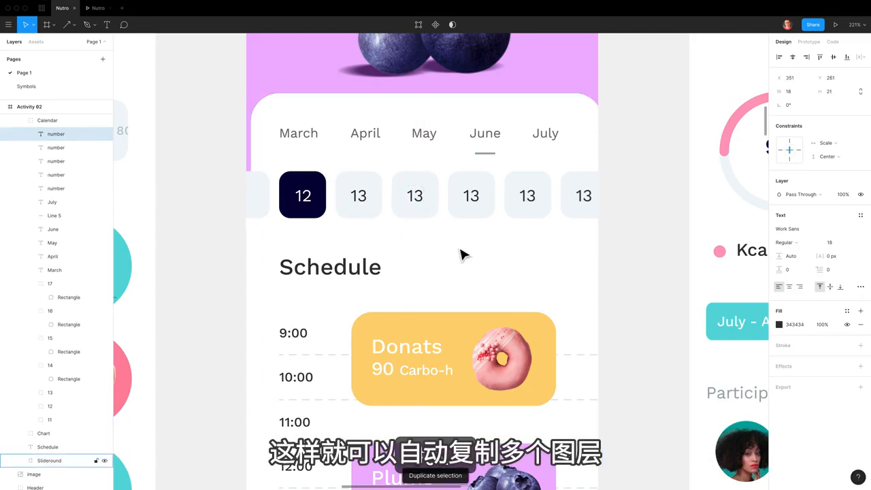
left_click(420, 201)
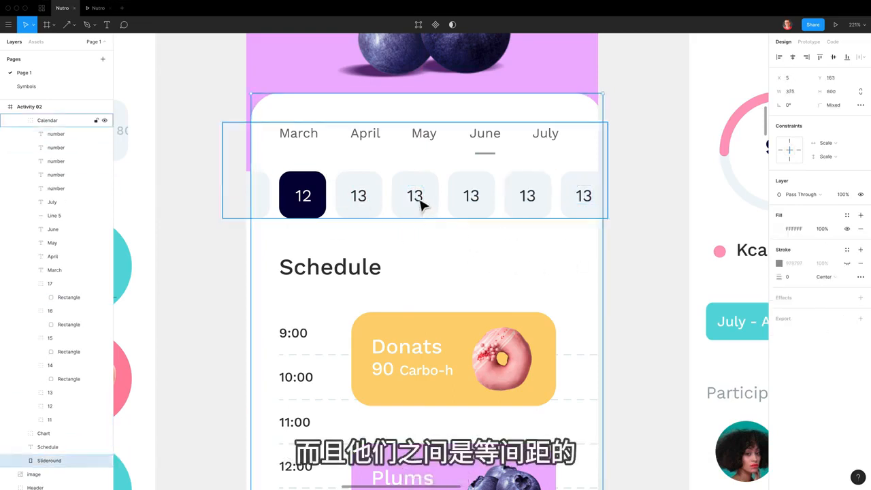
left_click(421, 198)
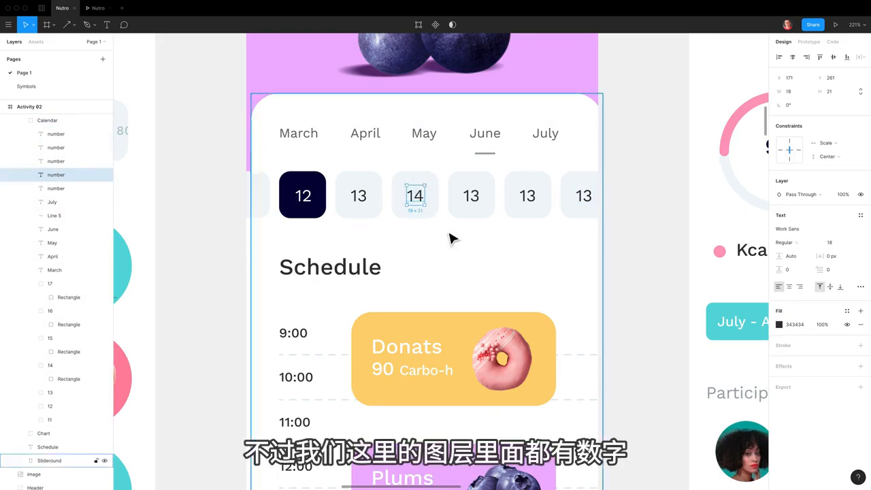
- Clear the custom layer name of the 14 text so it follows its content, and step through the following layer names for renaming
left_click(50, 165)
left_click(52, 176)
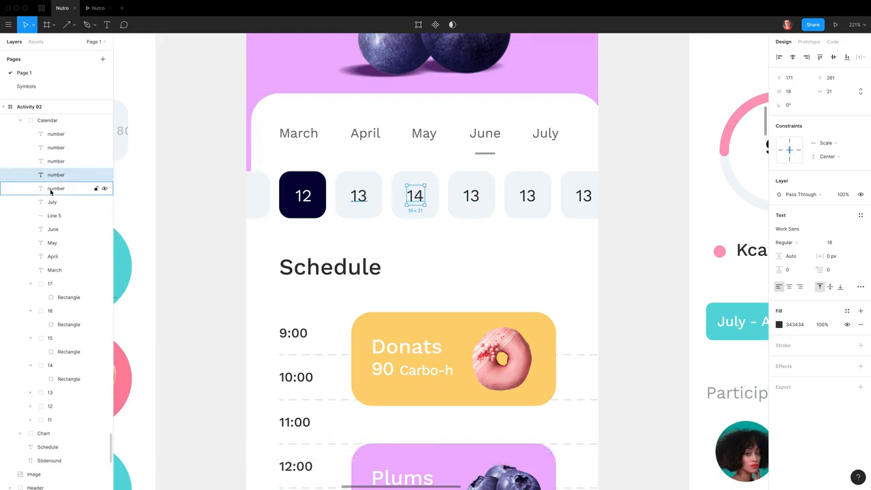
left_click(50, 190)
left_click(54, 175)
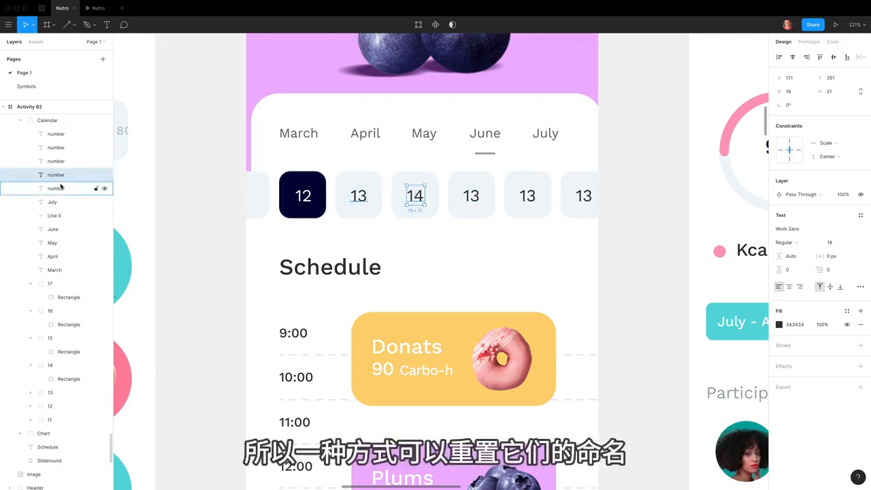
double_click(59, 177)
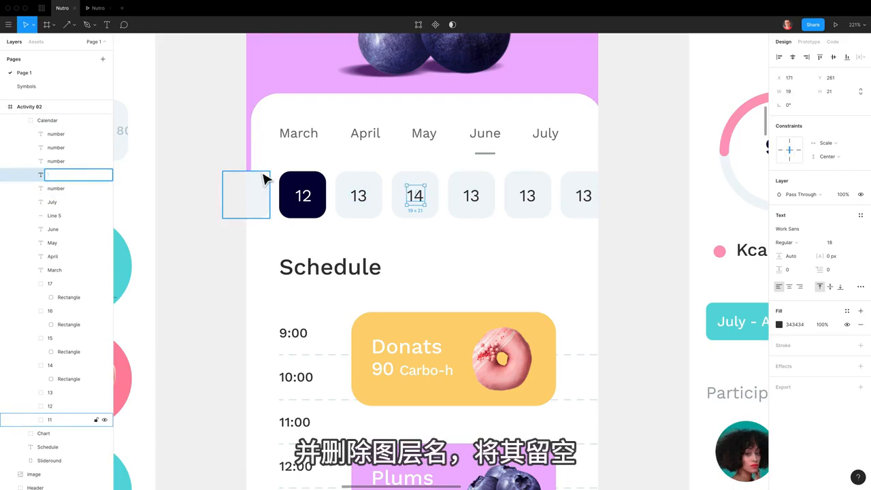
key("Tab")
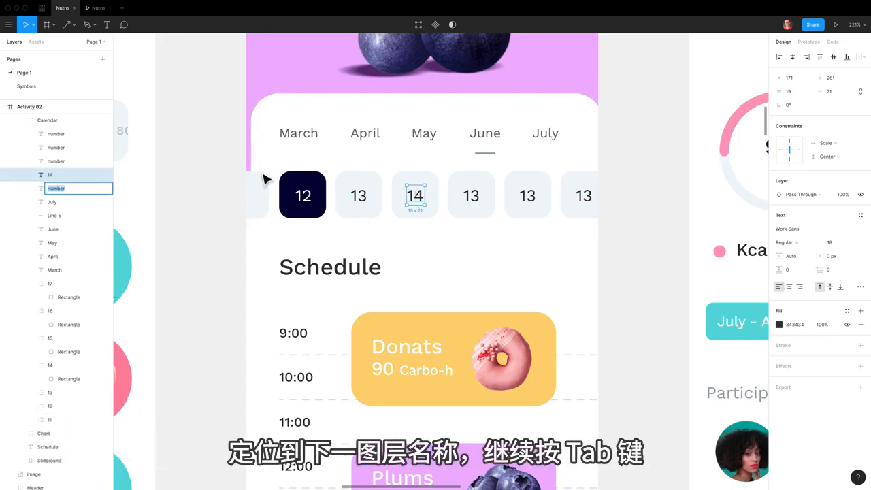
key("Tab")
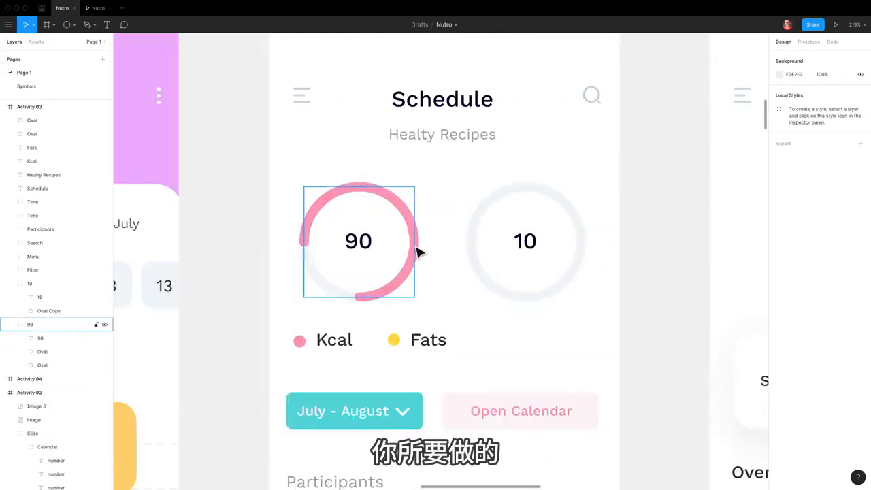
key("o")
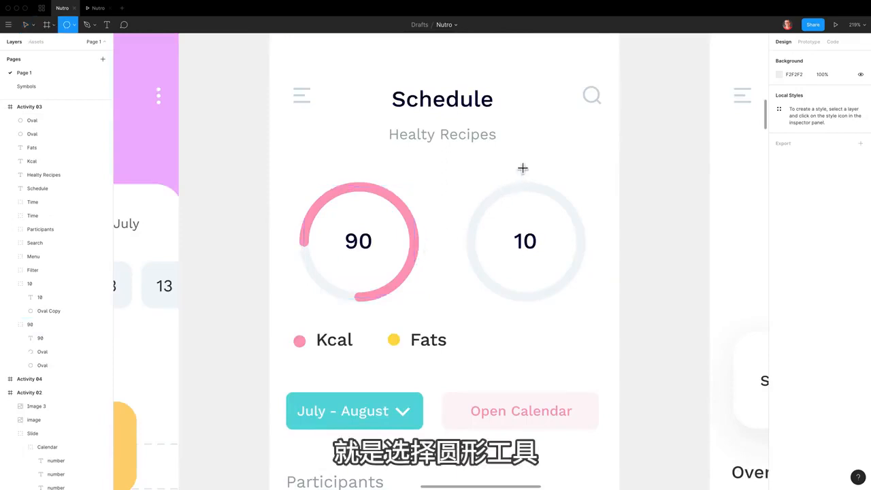
mouse_move(461, 174)
left_mouse_down()
mouse_move(471, 172)
mouse_move(529, 272)
mouse_move(565, 268)
mouse_move(549, 262)
mouse_move(597, 294)
mouse_move(525, 249)
mouse_move(566, 263)
mouse_move(560, 256)
left_mouse_up()
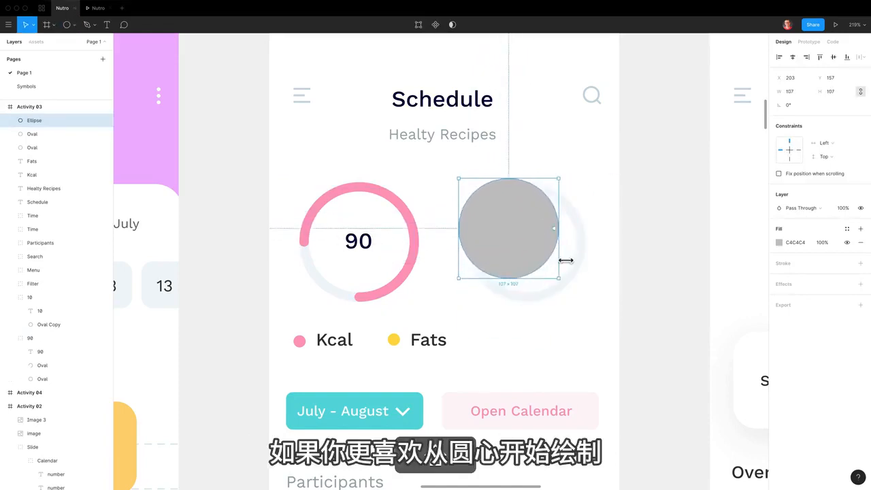
key("Delete")
- Draw a circle about 128 × 128 outward from the centre of the 10 ring and fill it with the Fats dot's yellow (FFDC49)
key("o")
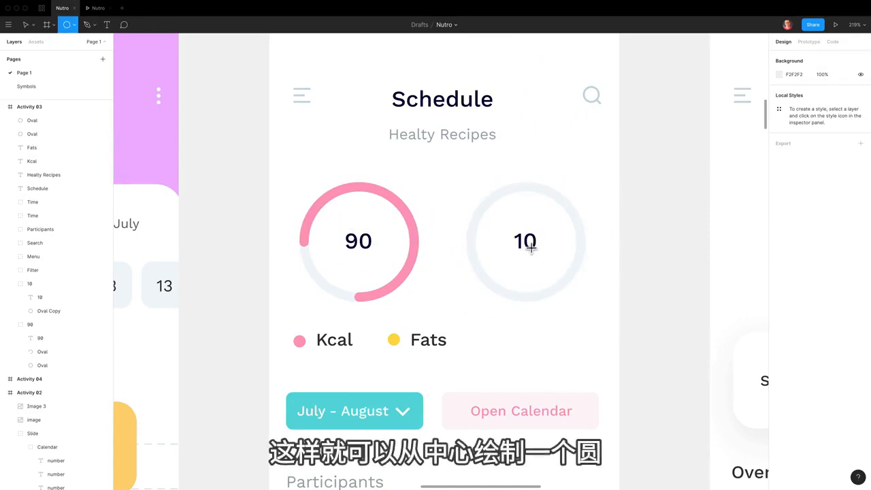
mouse_move(524, 241)
left_mouse_down()
mouse_move(562, 213)
mouse_move(559, 196)
mouse_move(590, 175)
mouse_move(568, 195)
mouse_move(581, 184)
left_mouse_up()
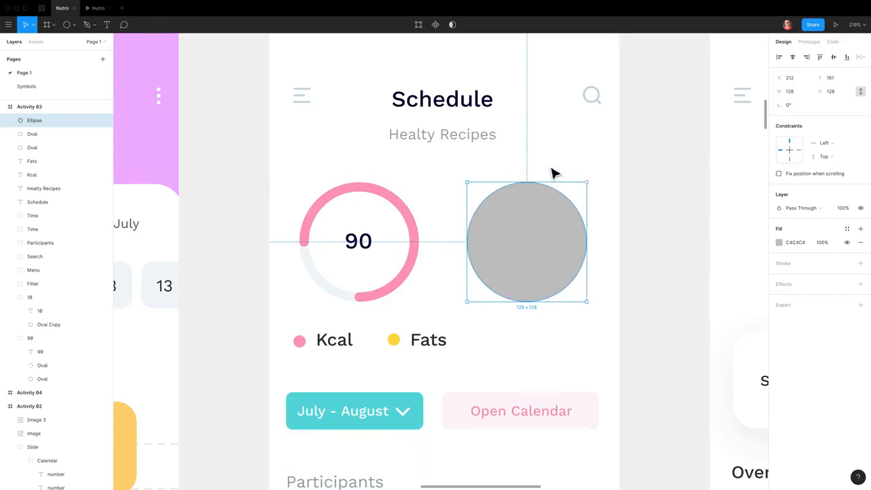
key("i")
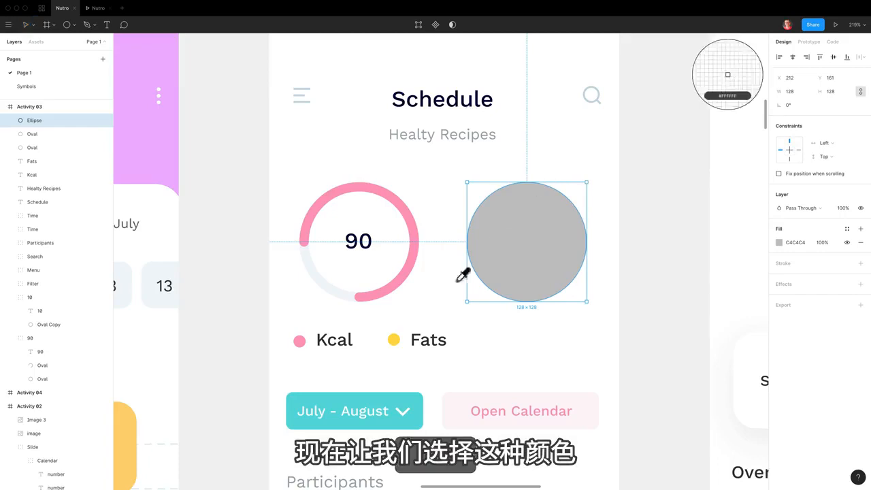
left_click(395, 341)
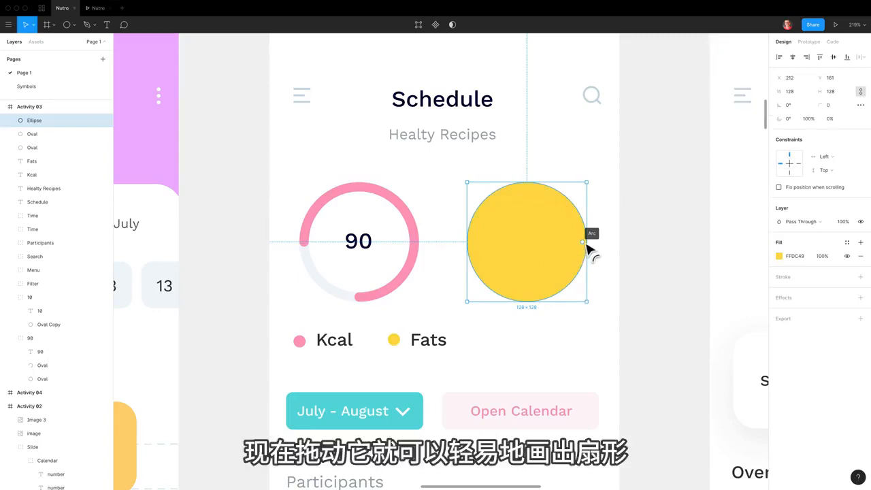
- Turn the yellow circle into a quarter arc with a -25% sweep and about 85% ratio, and round its corners
left_click_drag(587, 246, 531, 202)
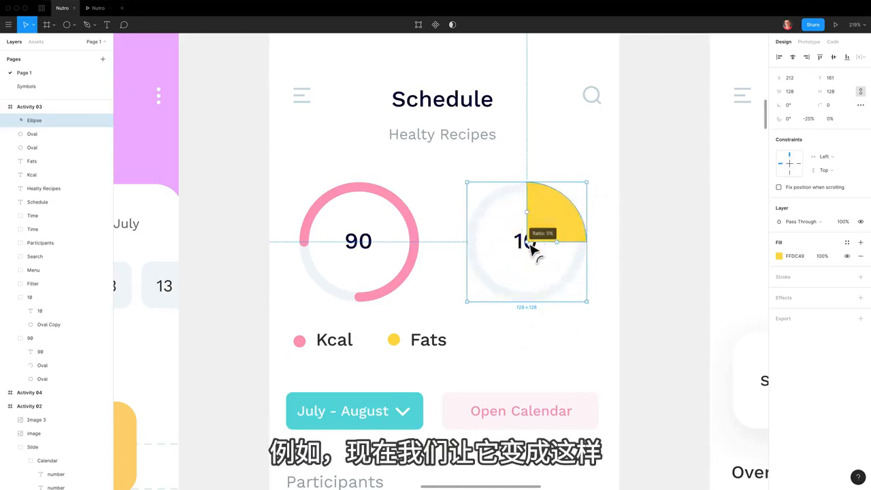
left_click_drag(531, 245, 570, 215)
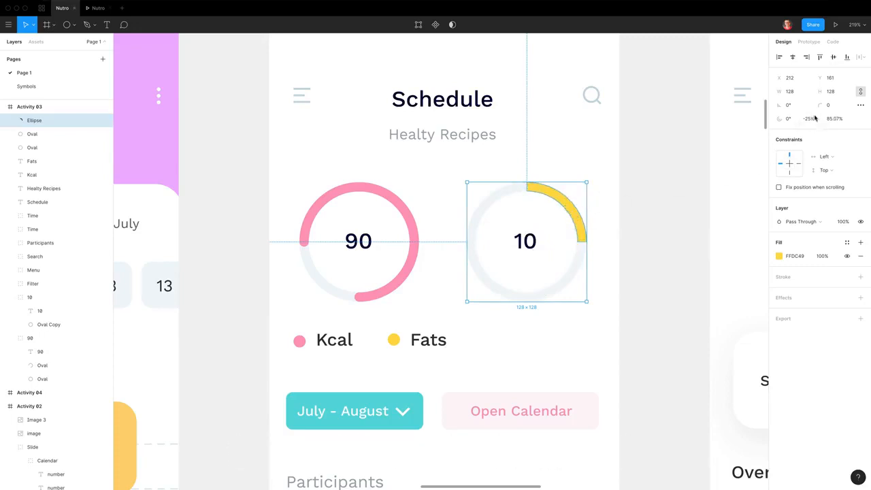
left_click_drag(824, 105, 838, 105)
left_click(632, 238)
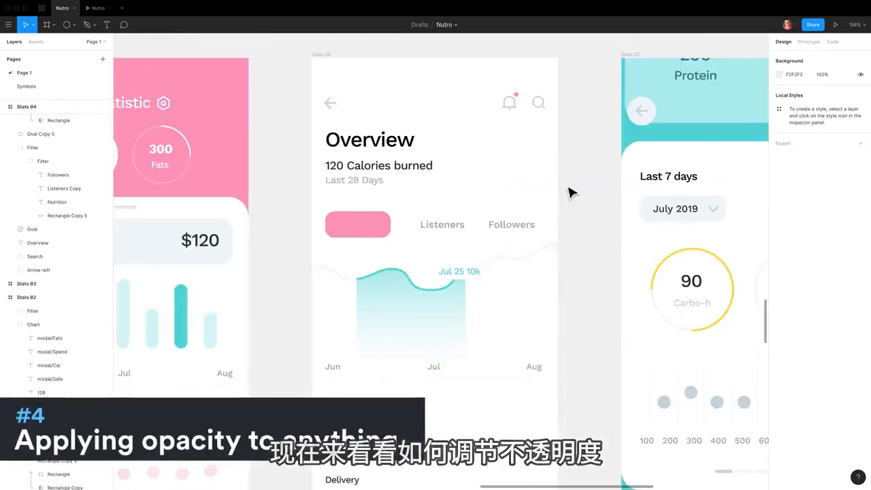
- Set the layer opacity of the pink rectangle over the Nutrition label to 10%, and raise it to 15%
left_click(386, 220, "super")
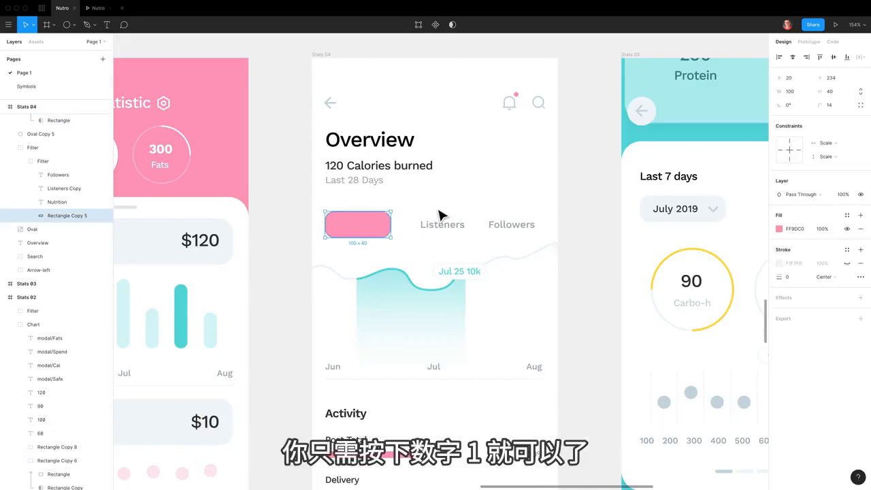
key("1")
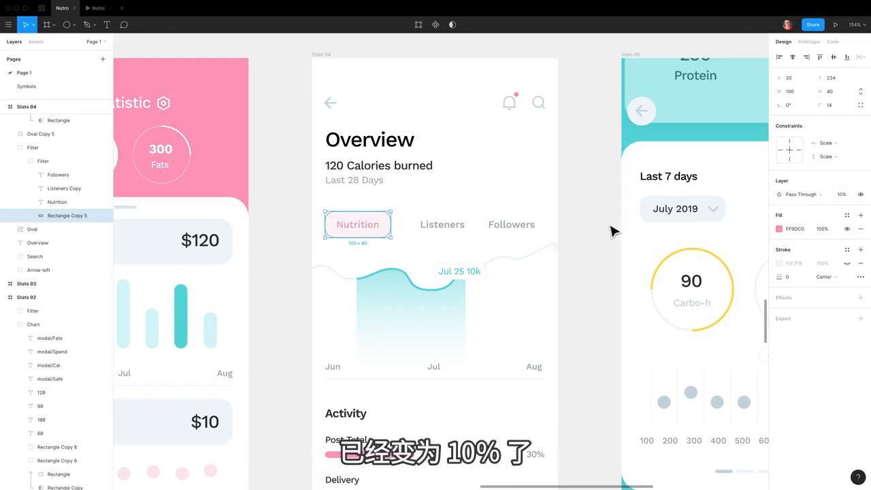
key("1")
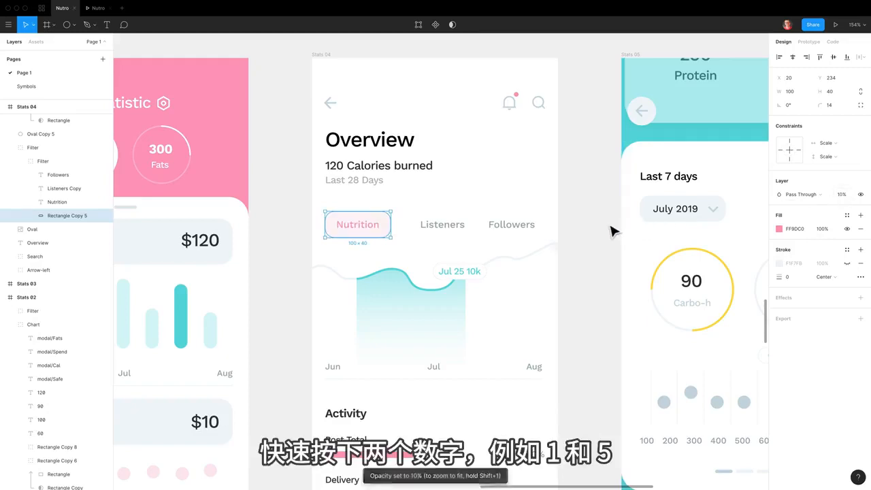
key("5")
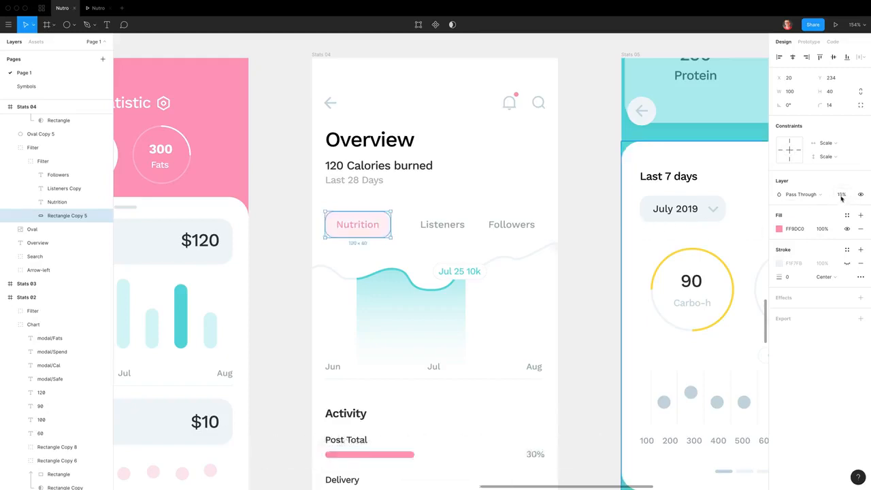
- Reset the pink Nutrition rectangle's opacity to 100% and set it to 15% again
key("0")
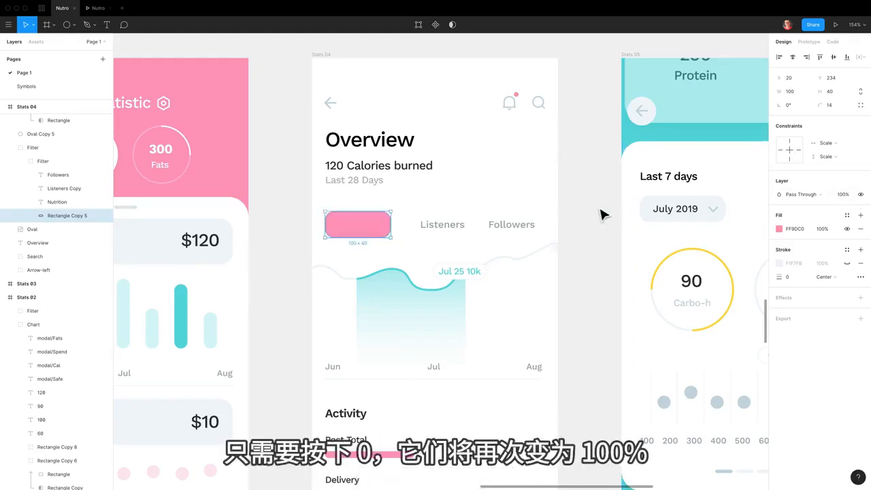
key("1")
key("5")
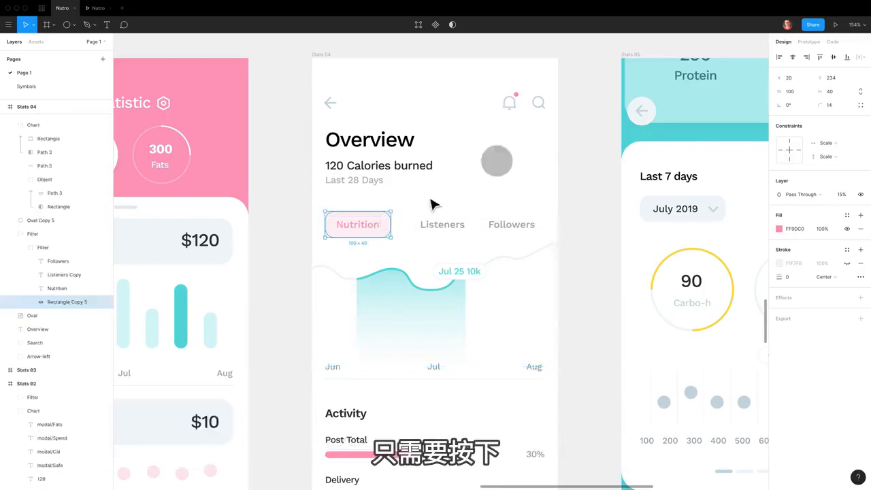
- Copy the properties of the pink Nutrition rectangle and paste them onto the gray circle beside the Overview heading
key("alt")
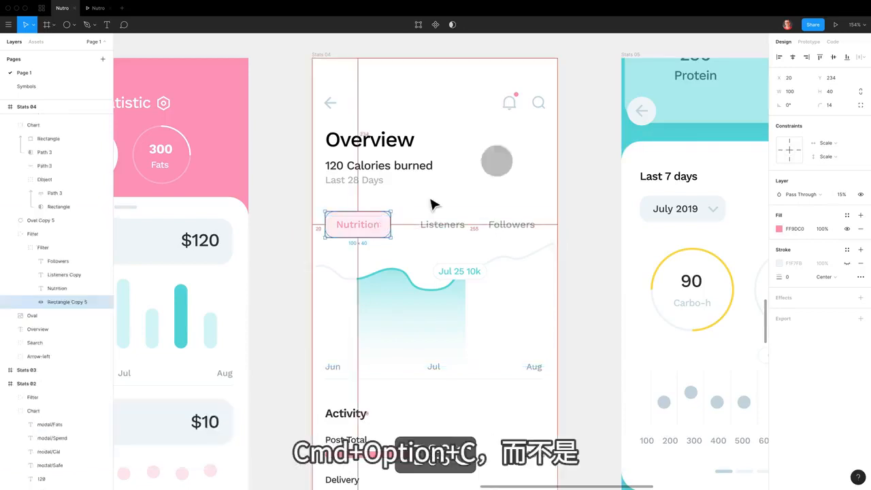
left_click(502, 170)
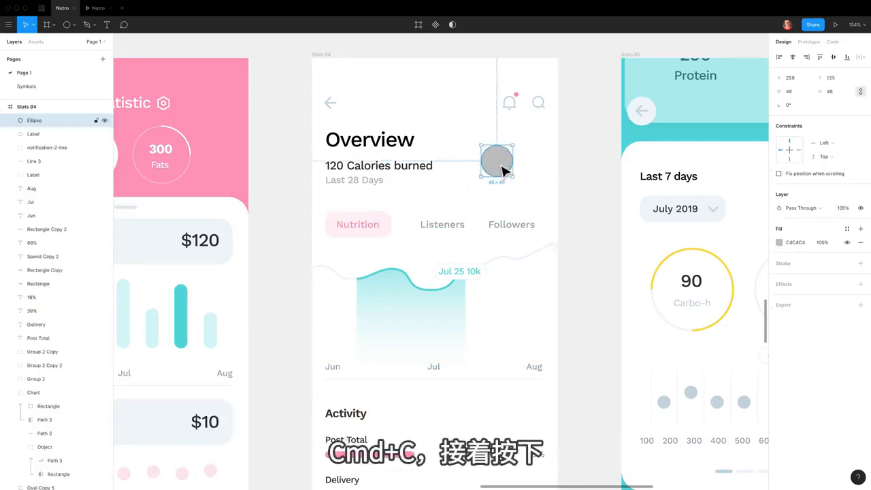
key("super+alt+v")
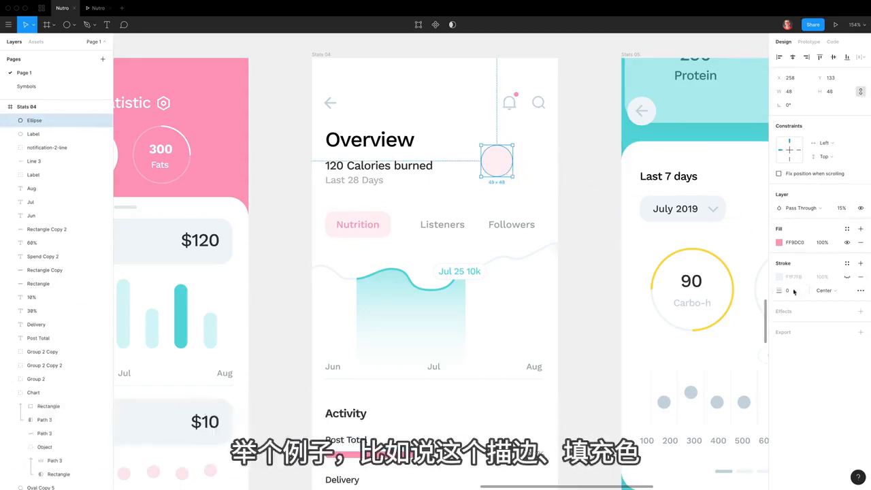
- Copy only the pink FF9DC0 fill of the circle and paste it onto the notification bell shape
left_click(839, 247)
key("super+c")
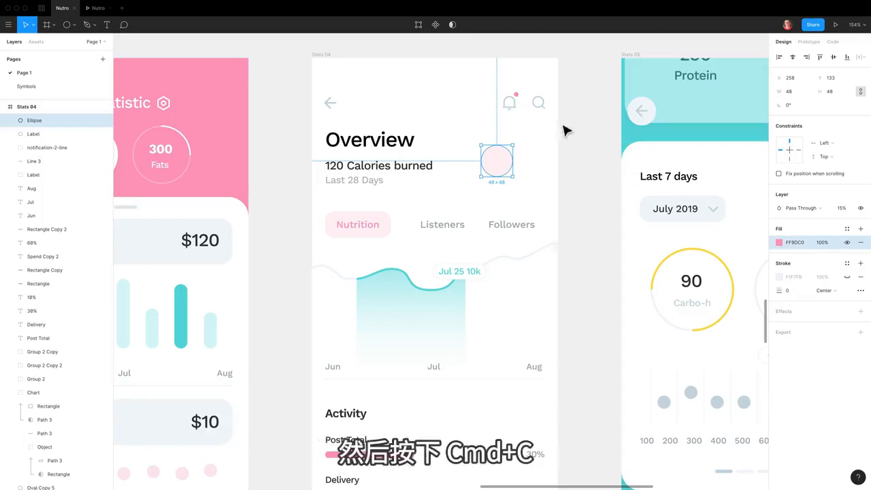
left_click(509, 102, "super")
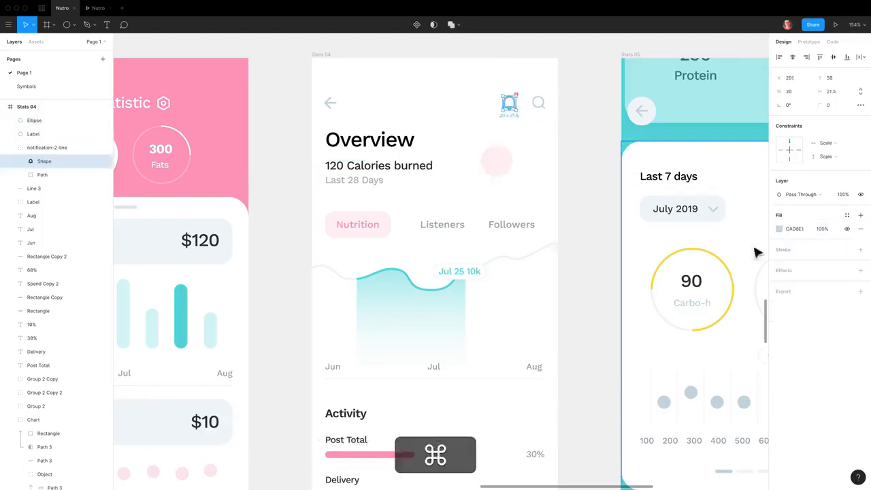
key("super+v")
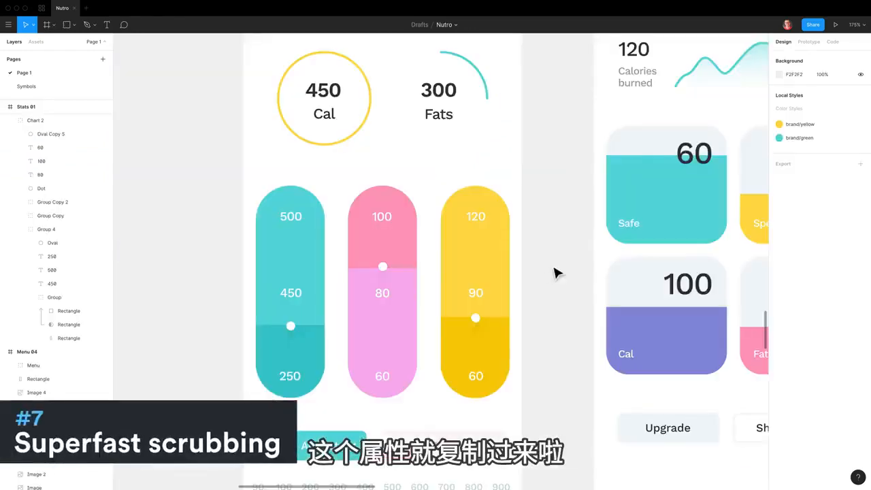
- Move the white dot on the pink bar vertically by its Y value, up to 384 and back down to 440
left_click(384, 267)
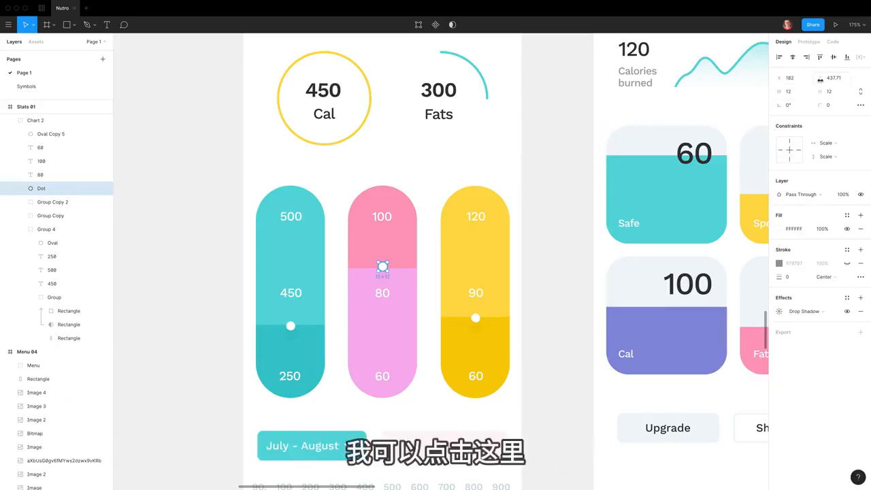
left_click_drag(819, 77, 821, 81)
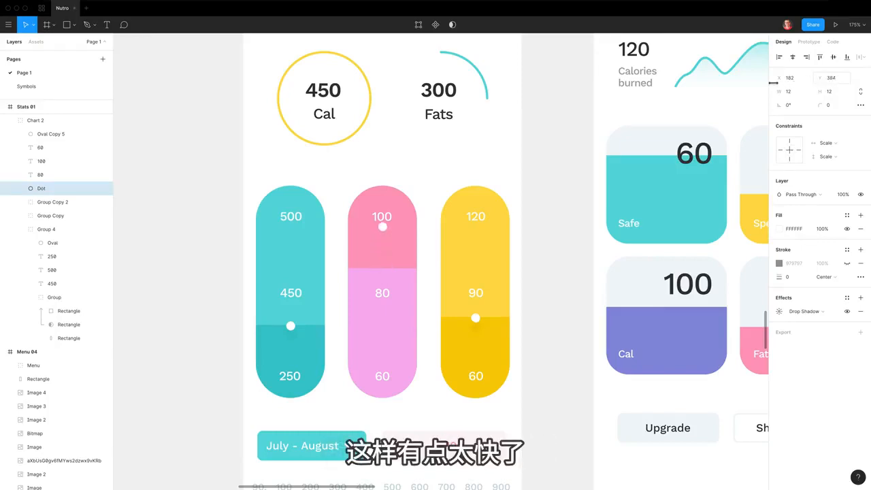
left_click_drag(774, 83, 746, 149)
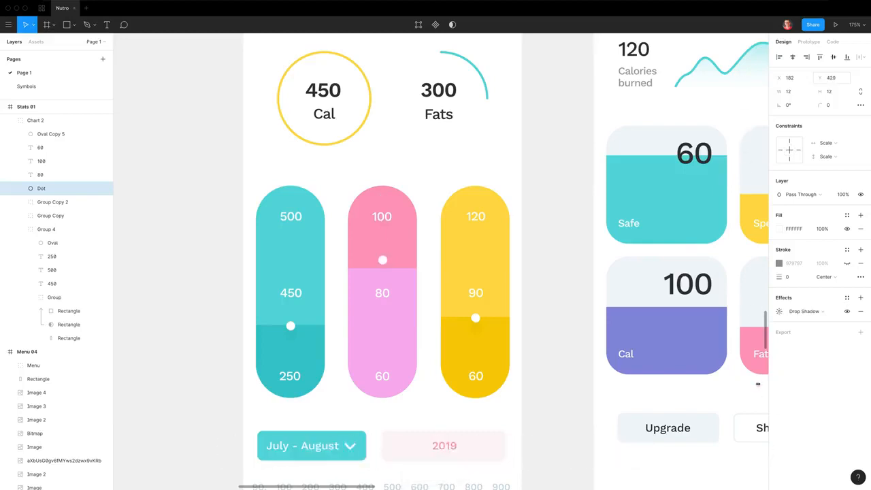
left_click_drag(757, 384, 732, 390)
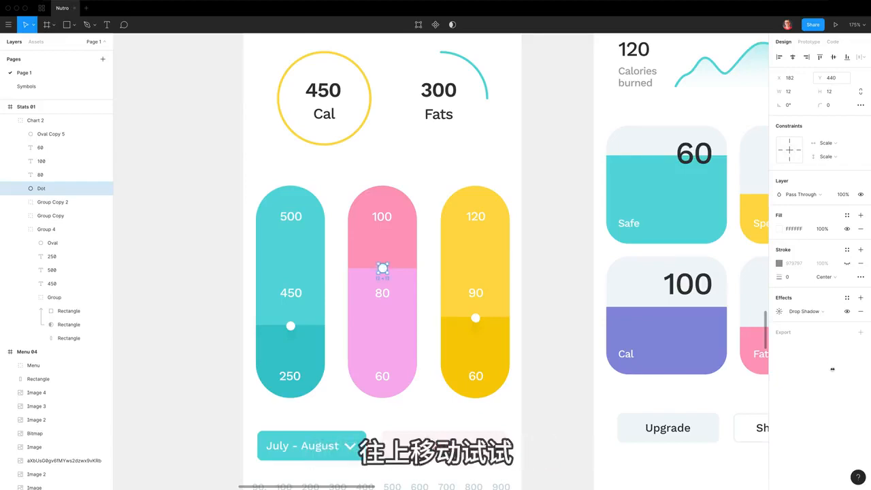
left_click_drag(832, 369, 821, 60)
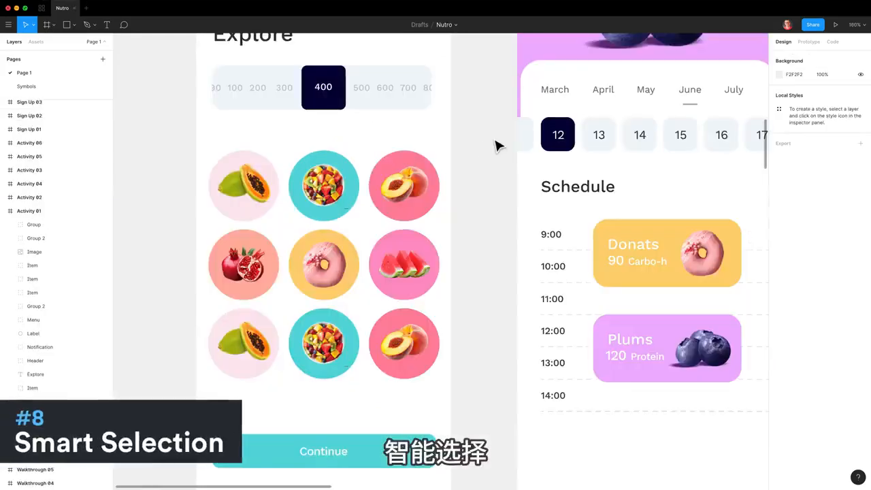
- Group the peach image with its pink circle in the last position of the fruit grid
left_click_drag(478, 149, 224, 393)
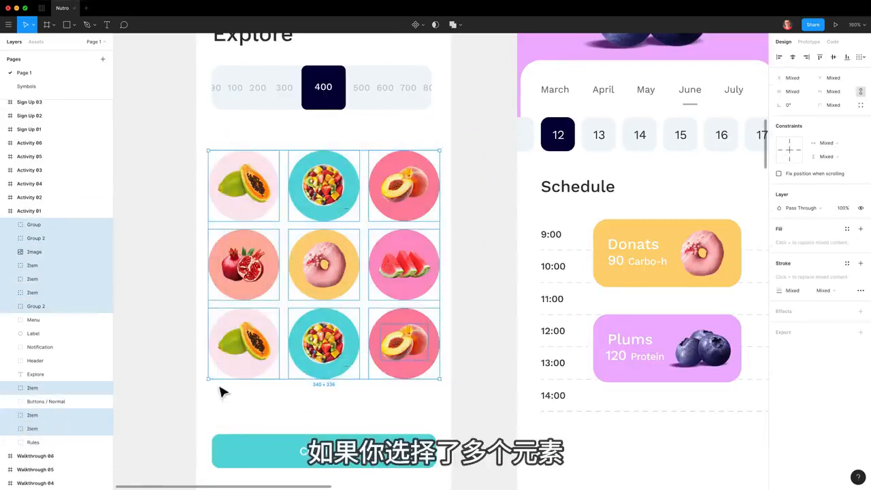
left_click(386, 406)
left_click(407, 346)
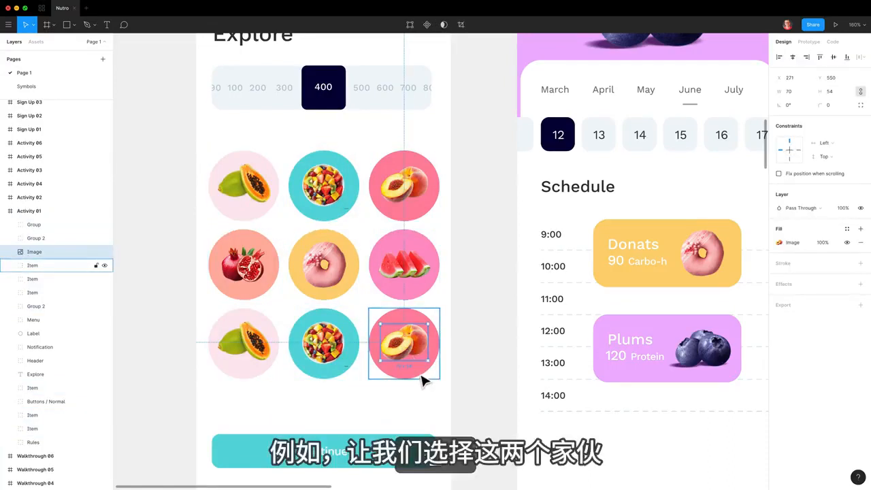
left_click(422, 380, "shift")
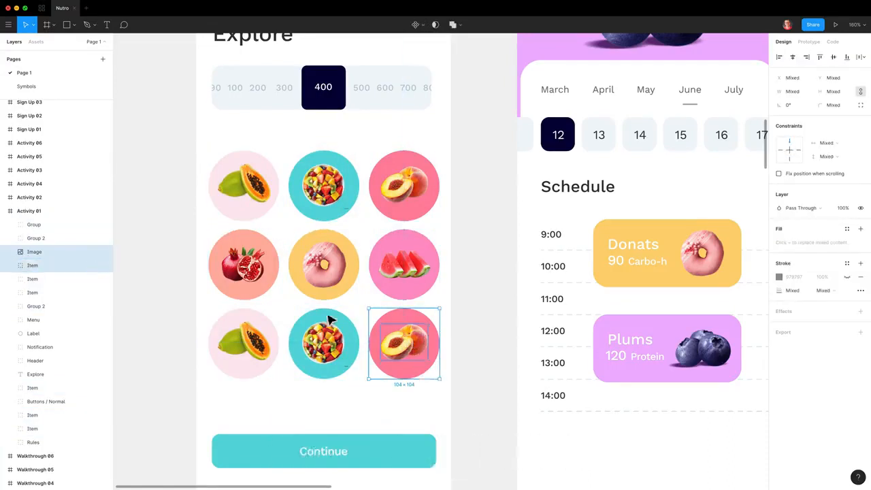
key("super+g")
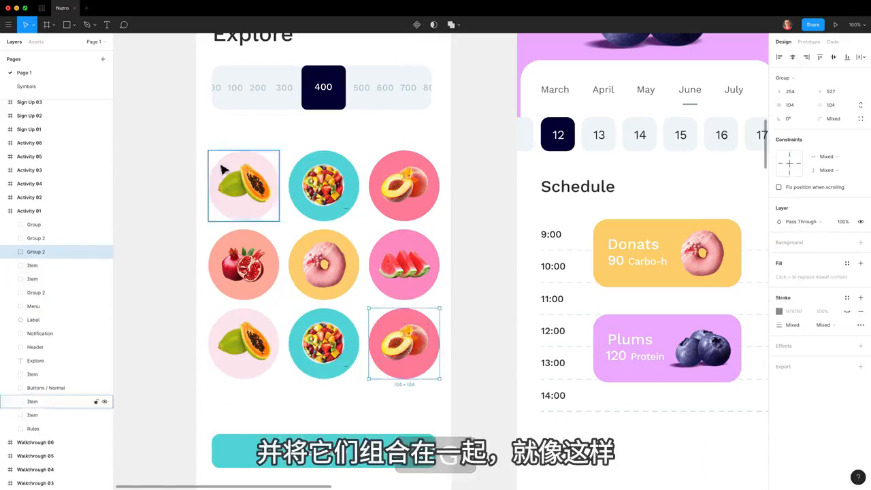
- Select all nine fruit circles and adjust the grid spacing to 10 horizontally and 16 vertically
left_click_drag(191, 137, 465, 397)
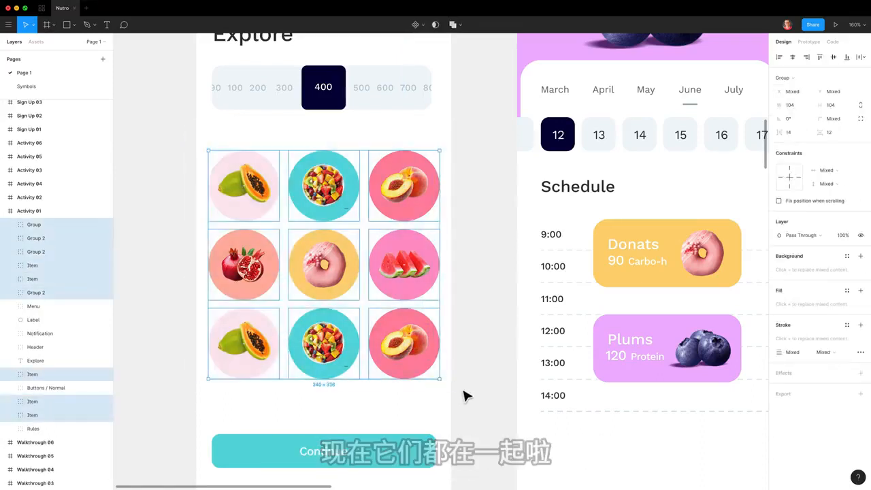
mouse_move(373, 289)
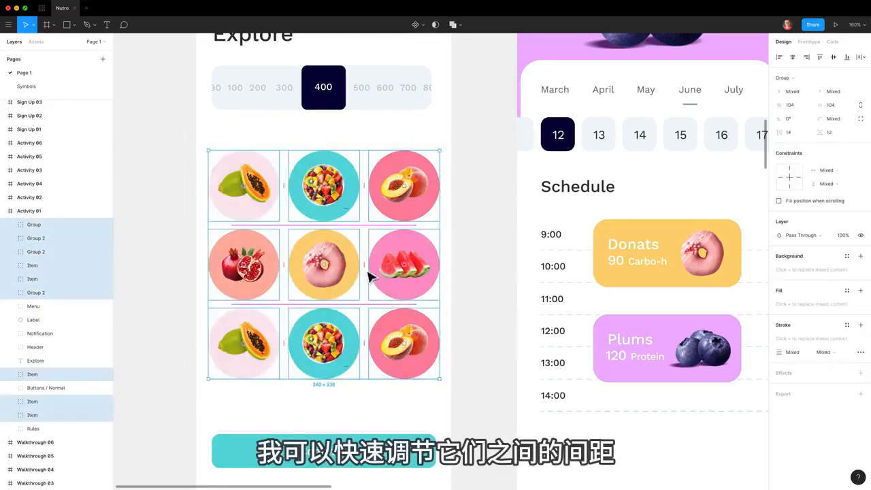
mouse_move(369, 273)
left_mouse_down()
mouse_move(386, 272)
mouse_move(367, 273)
left_mouse_up()
mouse_move(346, 225)
left_mouse_down()
mouse_move(350, 249)
mouse_move(346, 220)
mouse_move(346, 233)
left_mouse_up()
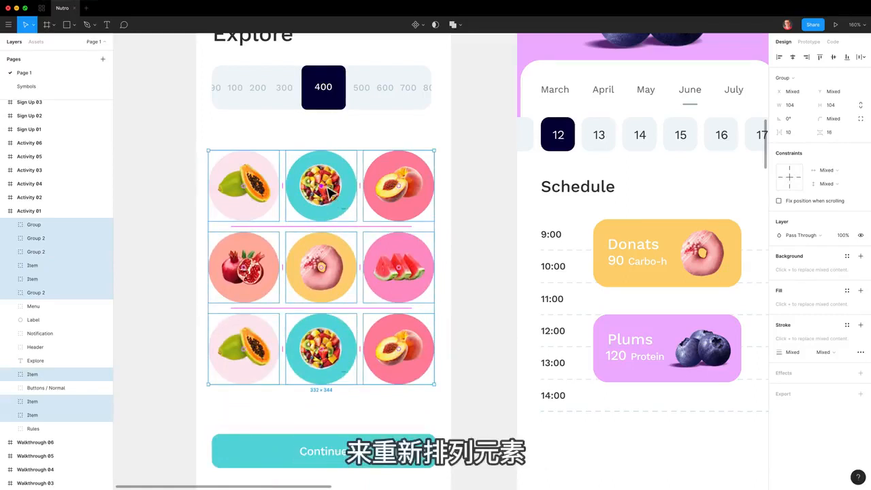
- Rearrange the fruits by swapping circles within the grid, including the fruit salad, pomegranate and peach, and clear the selection
left_click_drag(325, 190, 399, 190)
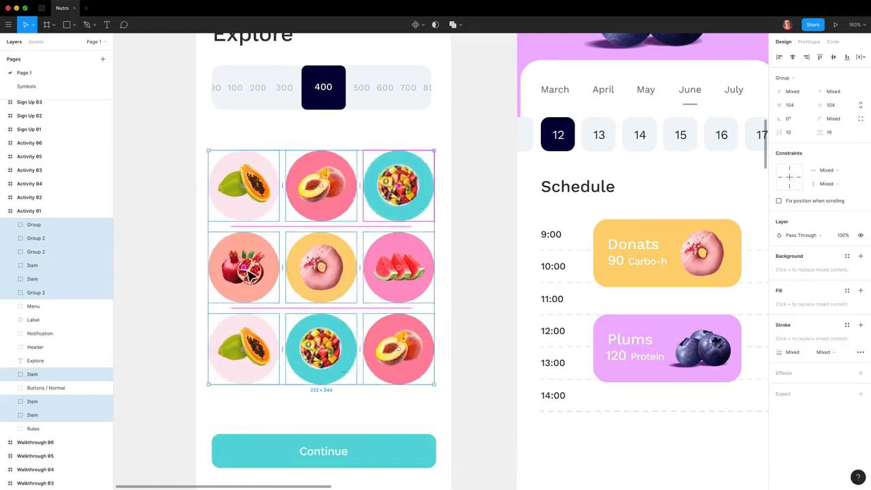
left_click_drag(253, 275, 331, 202)
left_click_drag(407, 196, 406, 276)
left_click_drag(406, 358, 240, 358)
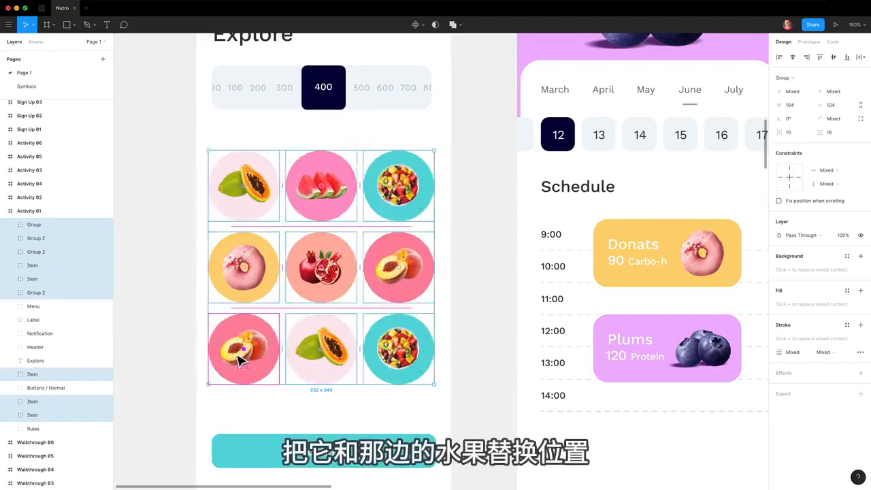
left_click(514, 271)
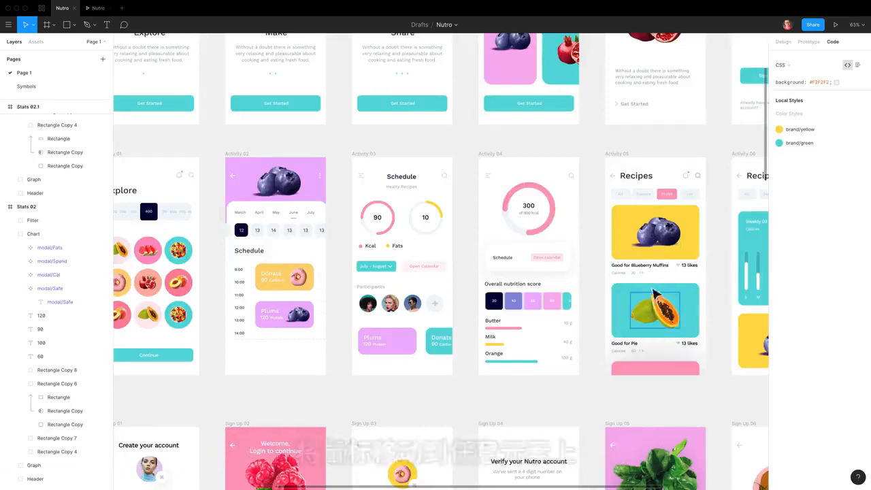
- Inspect the CSS of the blueberry recipe card on Activity 05 and the Schedule card on Activity 04
left_click(655, 238)
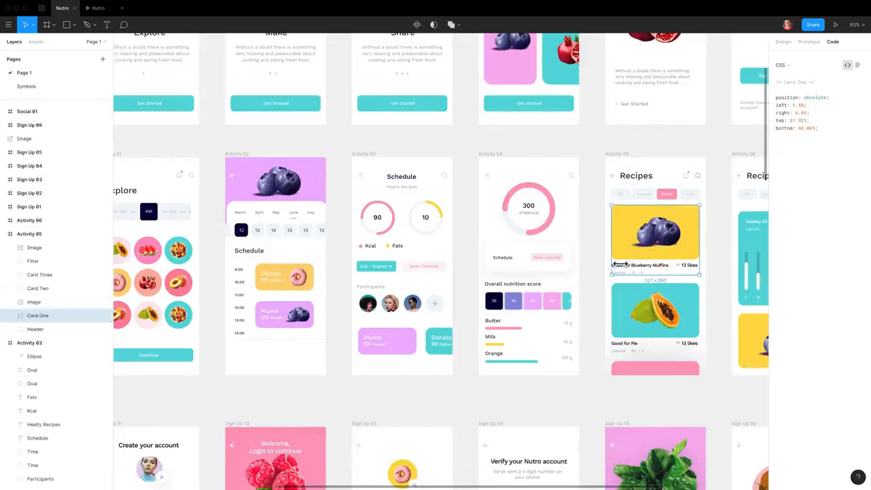
left_click(552, 267)
left_click(514, 308, "shift")
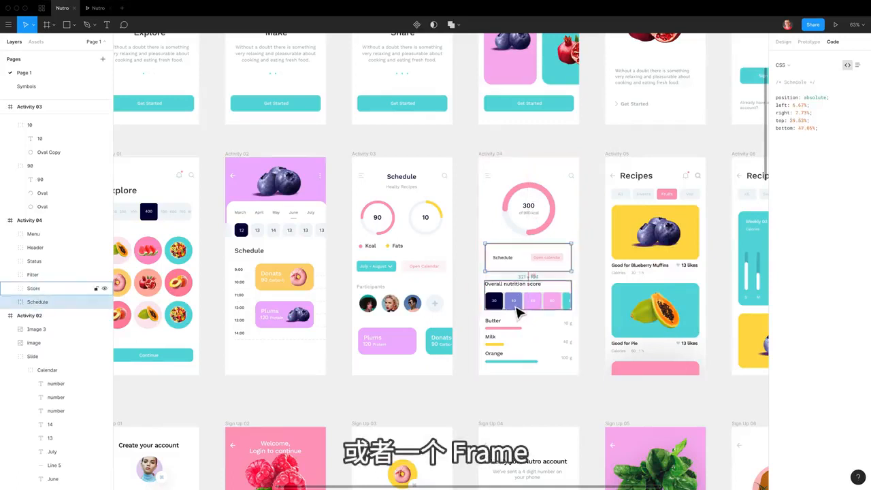
left_click(473, 250)
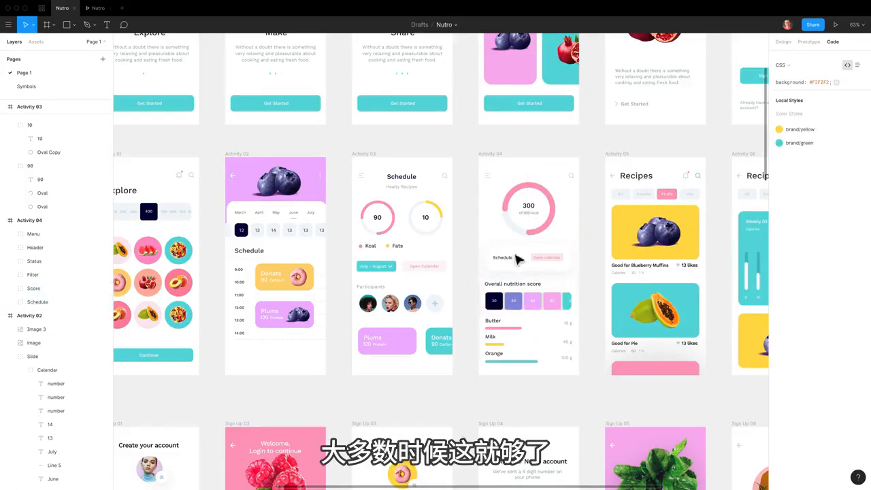
- Marquee-select the search icon on Activity 03 and reposition the marquee to select the ring and Schedule card on Activity 04
left_click_drag(470, 240, 460, 212)
left_click_drag(458, 180, 435, 188)
left_click_drag(460, 161, 442, 186)
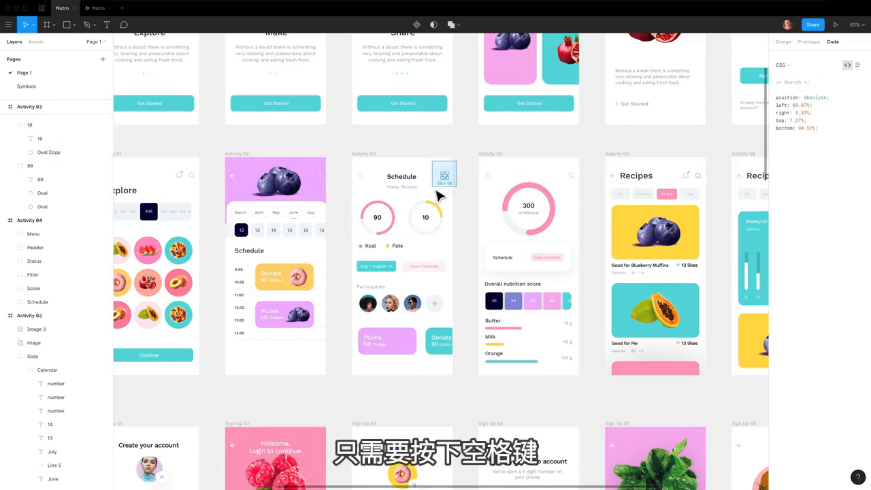
key("space")
left_click_drag(439, 196, 506, 274)
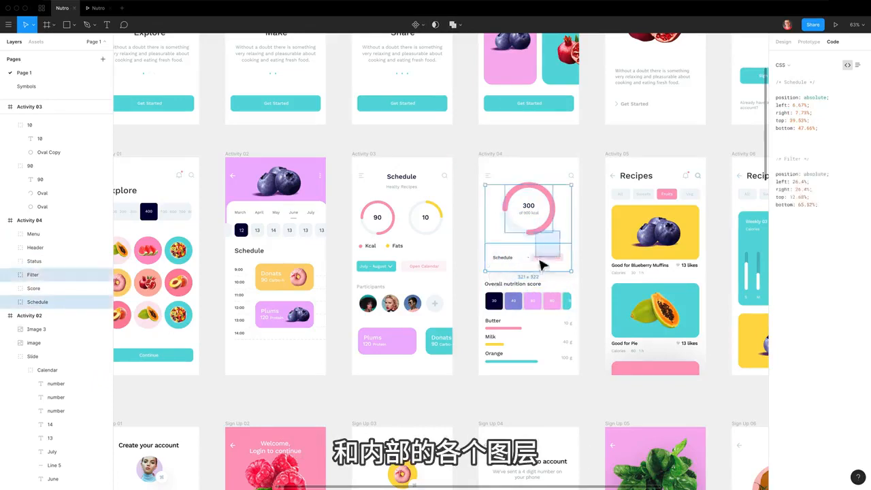
left_click(390, 215)
- Select nested elements inside the Activity 02 screen, such as its white rounded schedule background, and clear the selection
left_click_drag(327, 121, 344, 155)
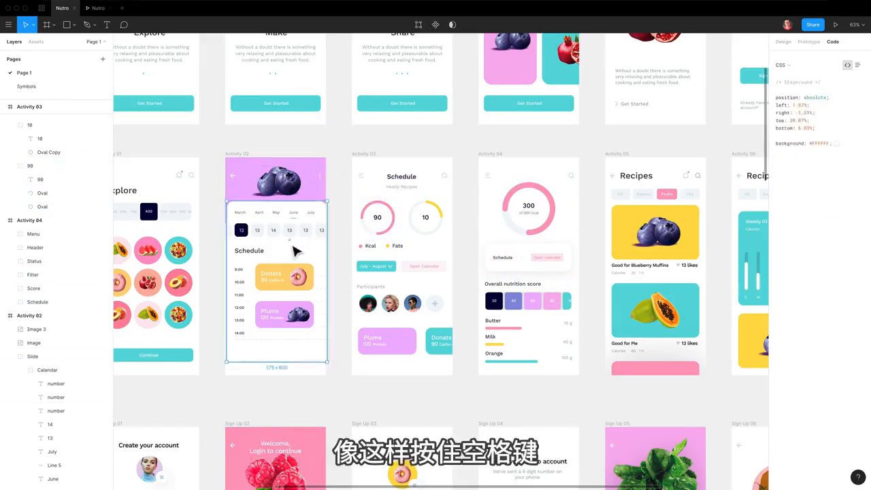
left_click(305, 231, "super")
left_click(318, 238)
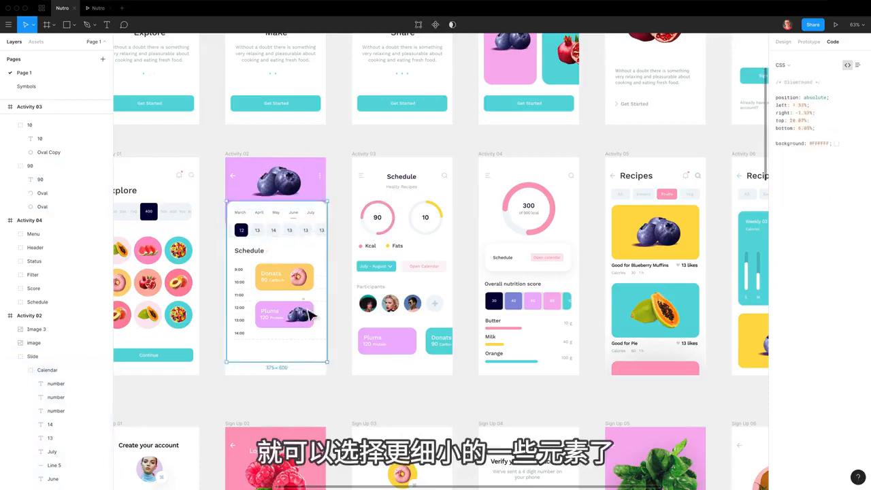
left_click(451, 161)
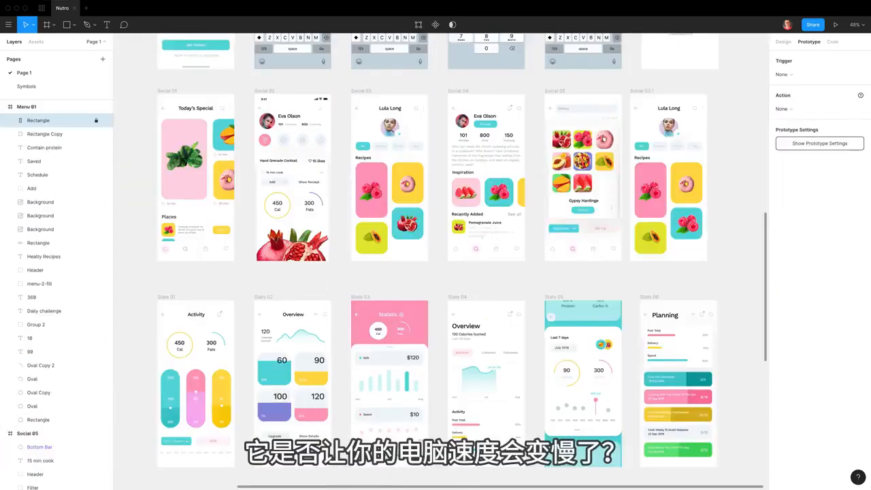
- Show the resource usage widget with the command search "reso", view its total memory entry, and dismiss it
key("super+slash")
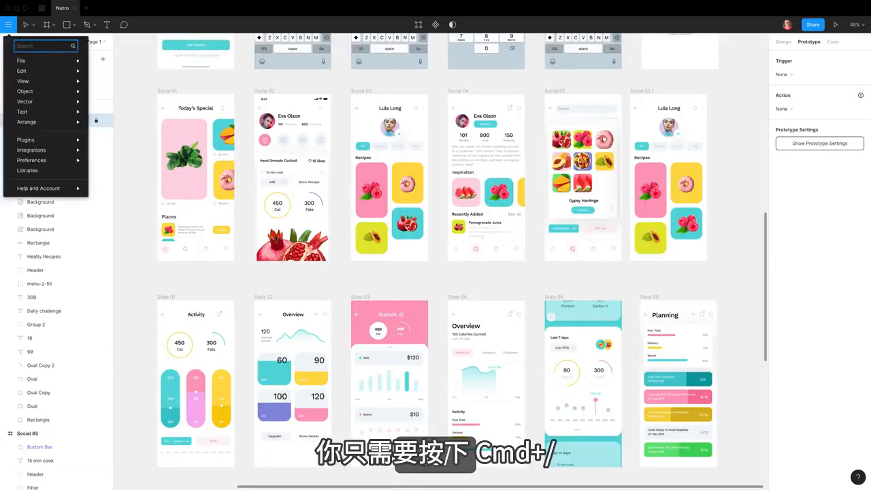
type("reso")
key("Return")
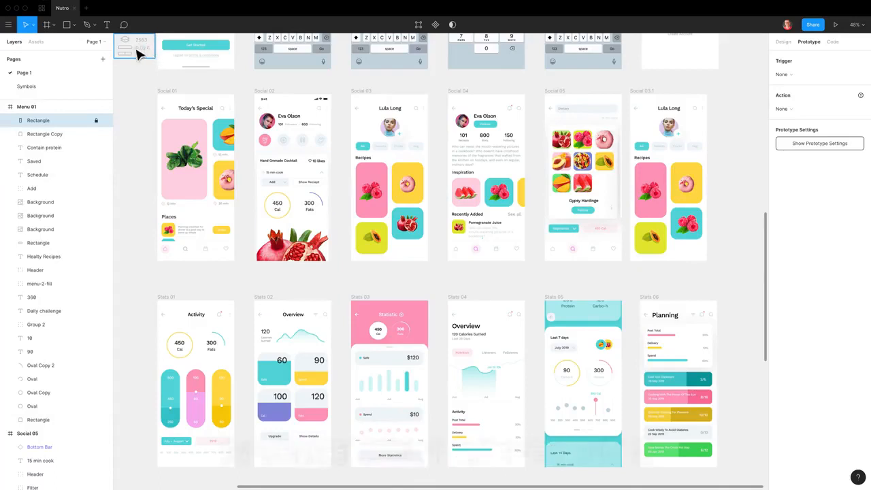
mouse_move(141, 47)
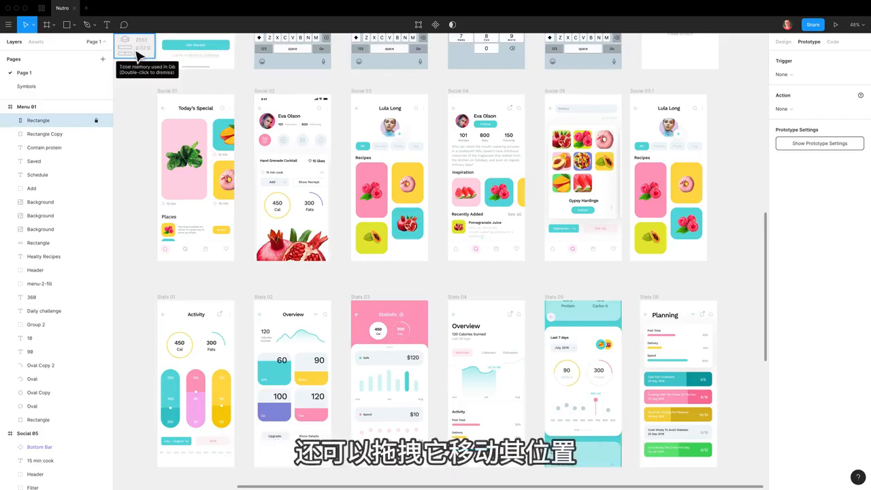
double_click(135, 60)
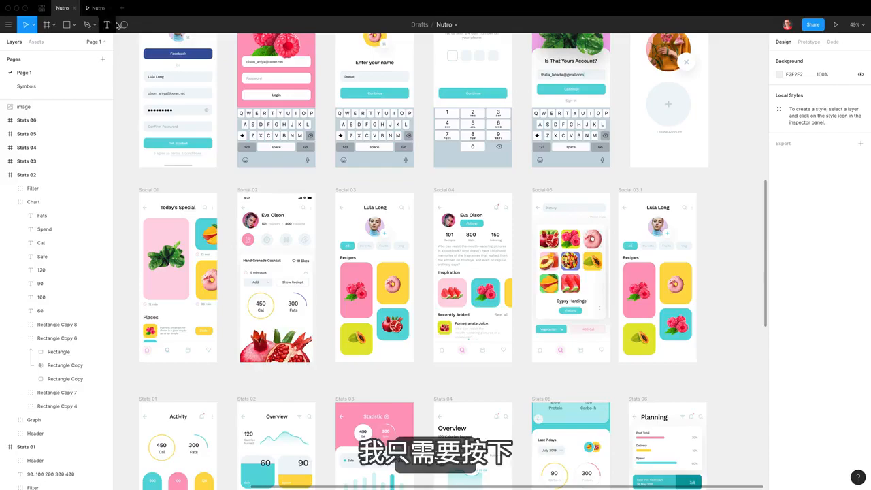
- View the Nutro prototype tab and the Symbols page, returning to Page 1 of the design file
key("super+2")
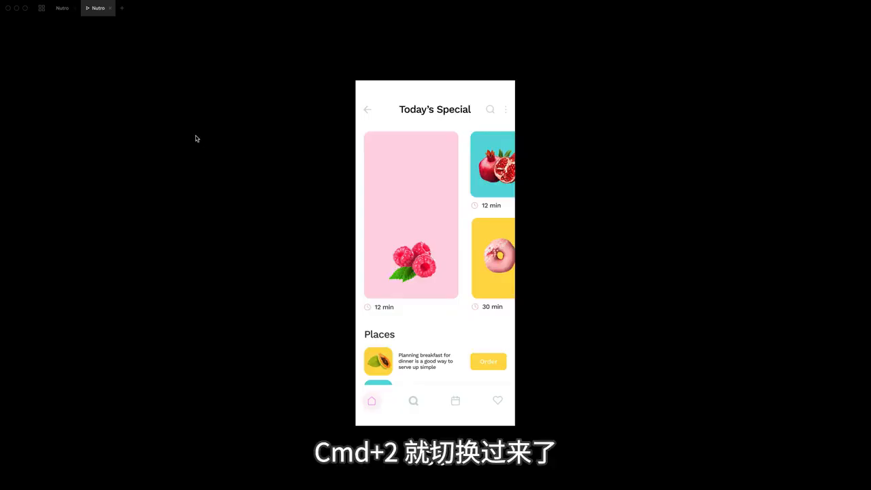
key("super+1")
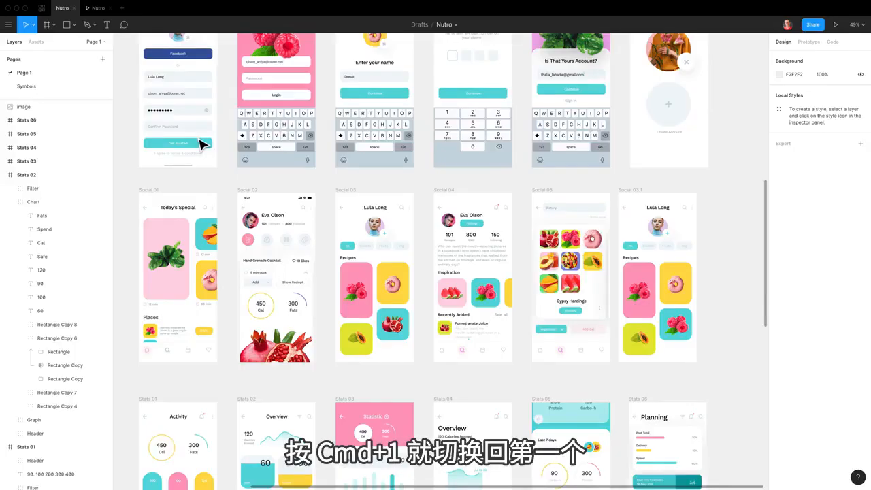
key("Page_Down")
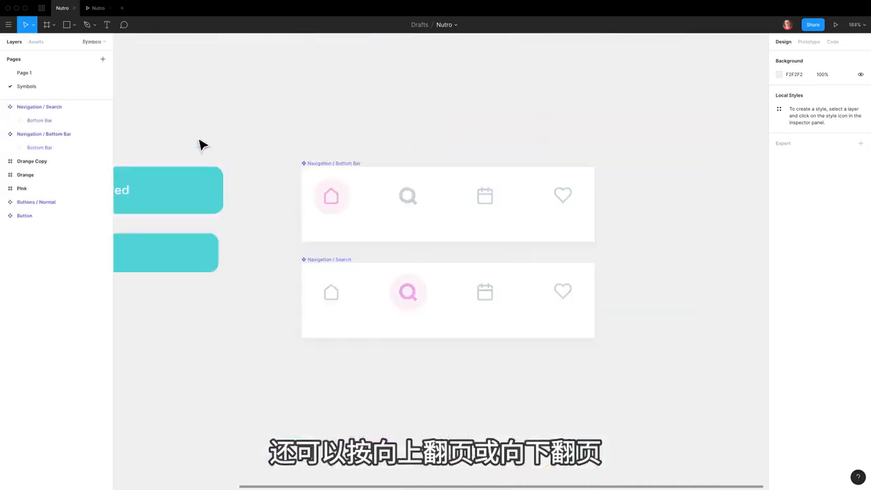
key("Page_Up")
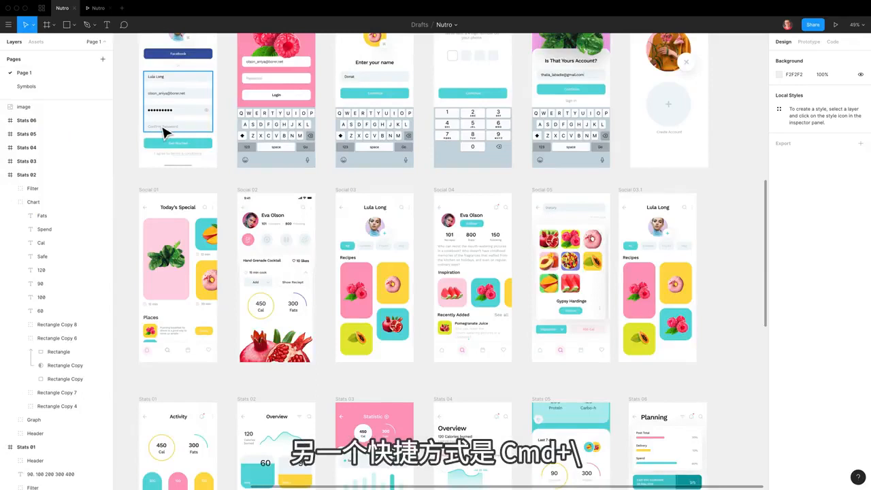
- Hide and restore the interface panels, and find the Show/Hide UI command in the canvas context menu
key("super+backslash")
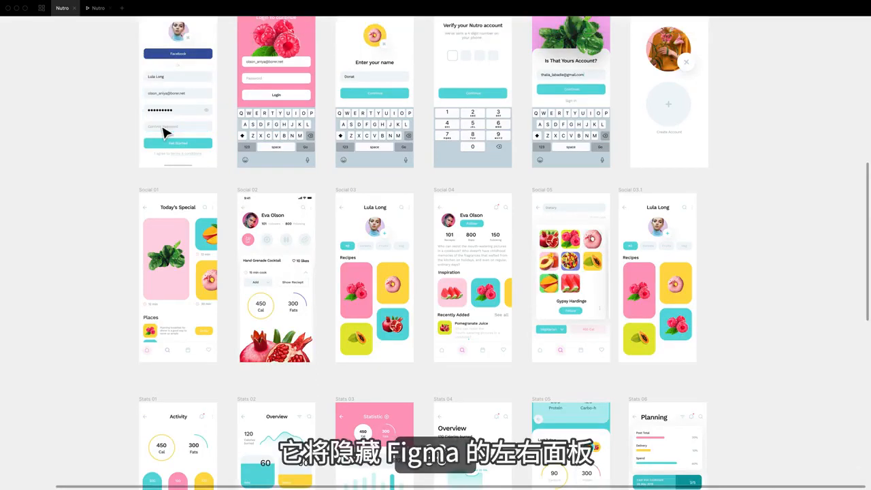
key("super+backslash")
right_click(129, 108)
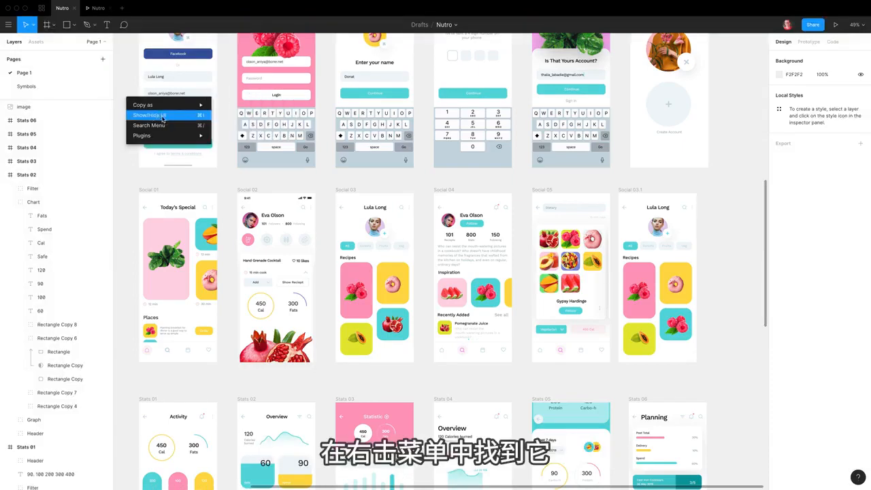
left_click(710, 258)
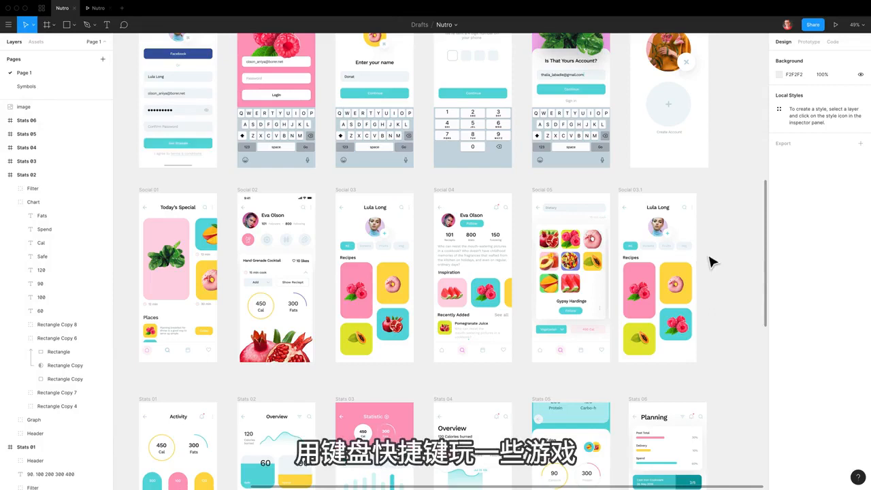
- Open the Keyboard Shortcuts reference, view its Tools category, and try the Arrow tool
left_click(860, 478)
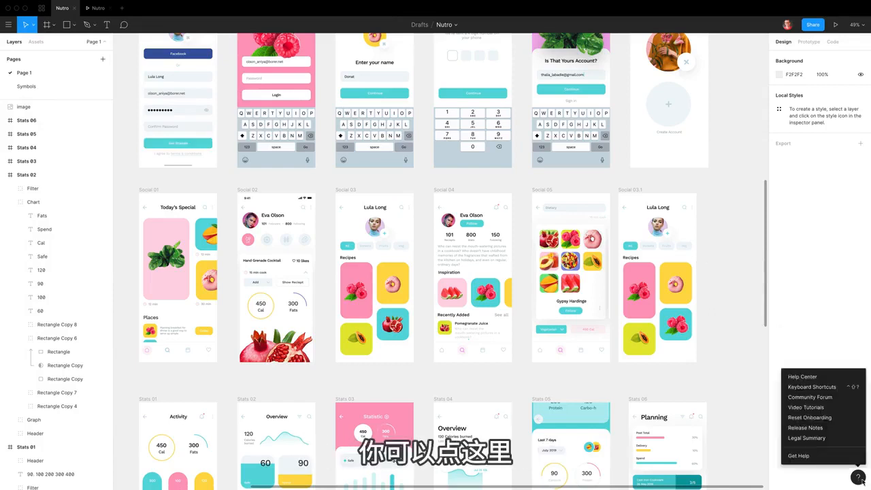
left_click(843, 390)
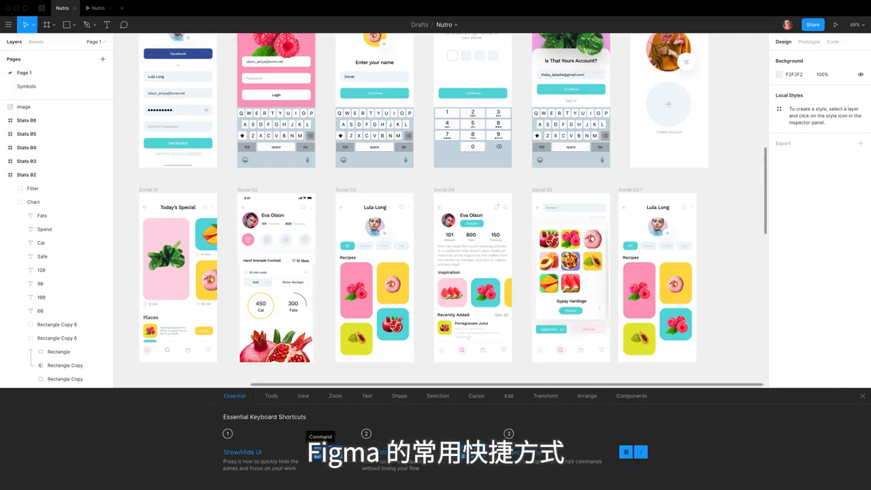
left_click(271, 397)
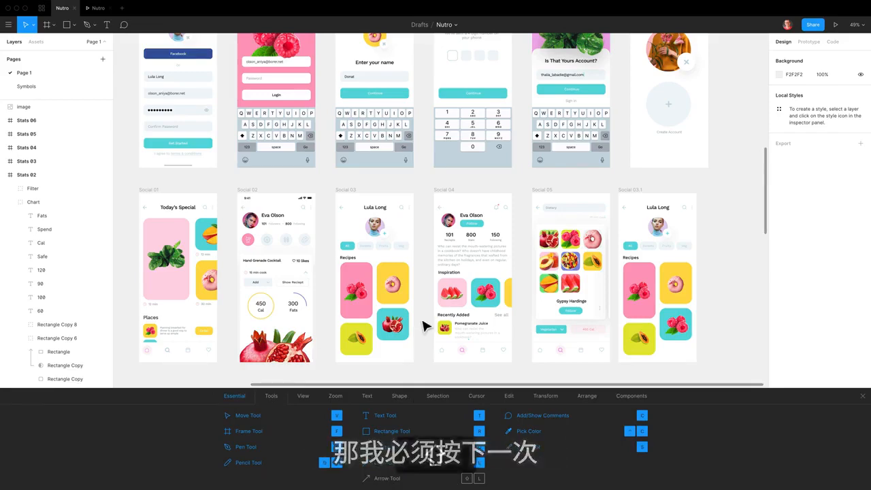
key("shift+l")
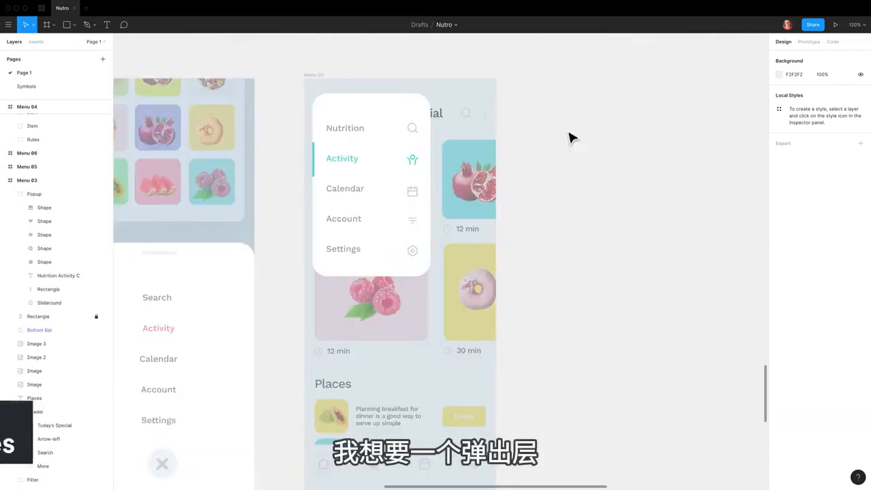
- Move the Popup menu group out of the Menu 03 frame onto the empty canvas beside it
left_click(408, 179)
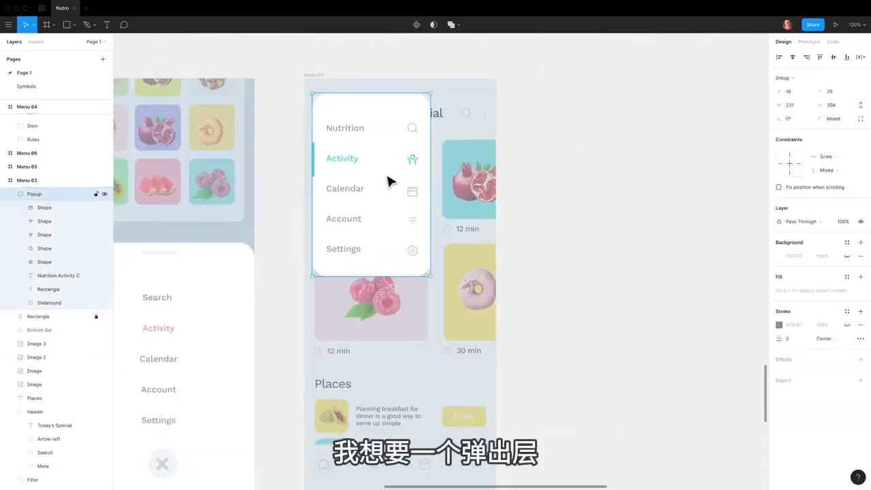
left_click_drag(390, 181, 601, 180)
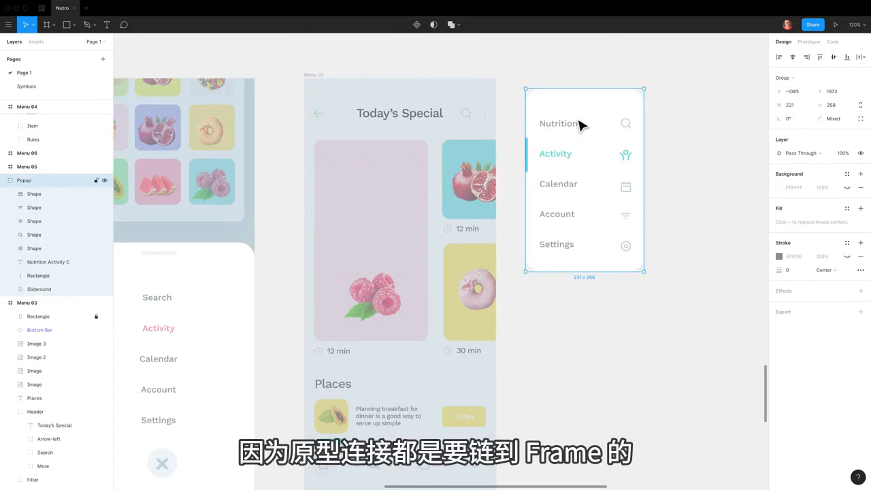
- Wrap the selected Popup group in a frame and rename that frame ov
key("alt+super+g")
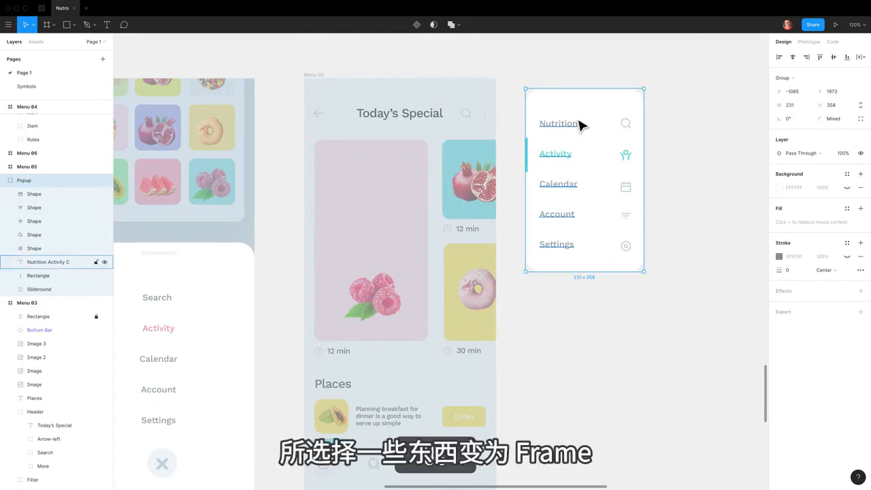
key("alt")
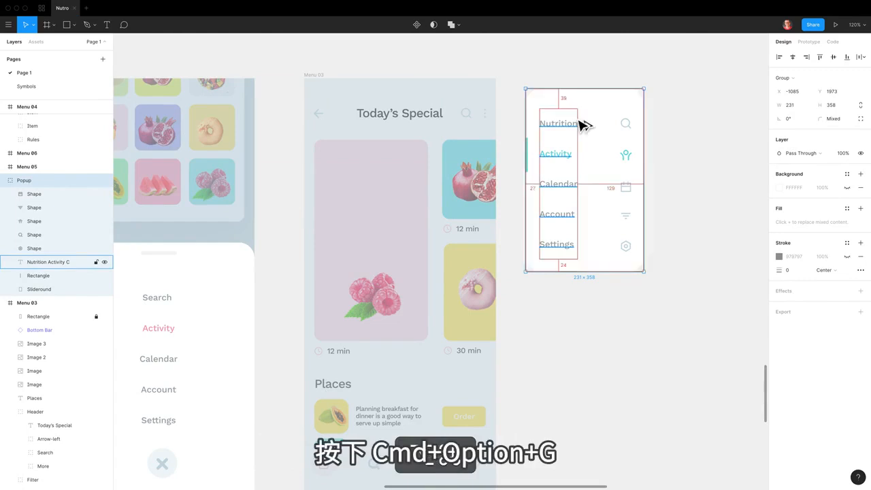
key("alt+super+g")
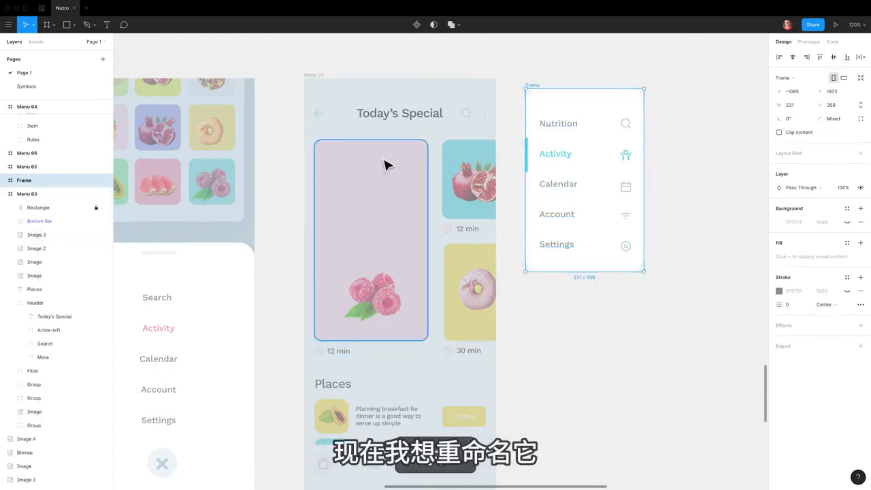
key("super+r")
type("ov")
key("Return")
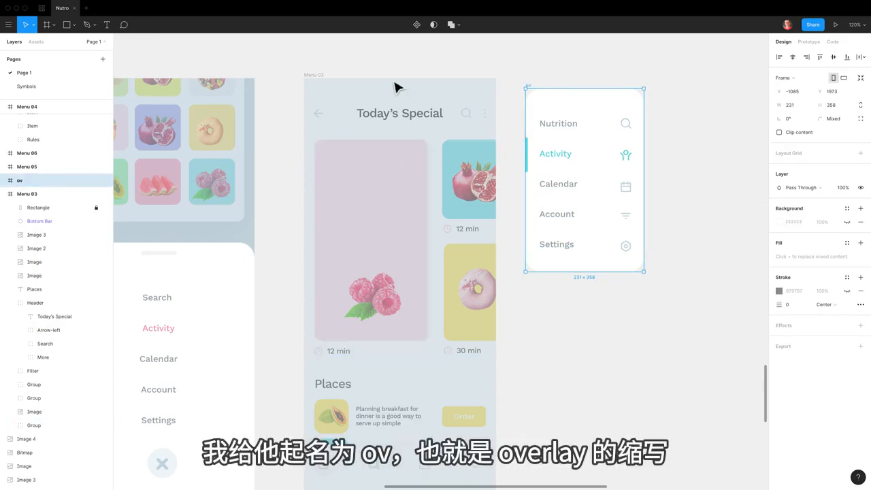
- Hide the locked Rectangle layer in Menu 03 and connect the first Places card to the ov frame as an on-click overlay
left_click(317, 86)
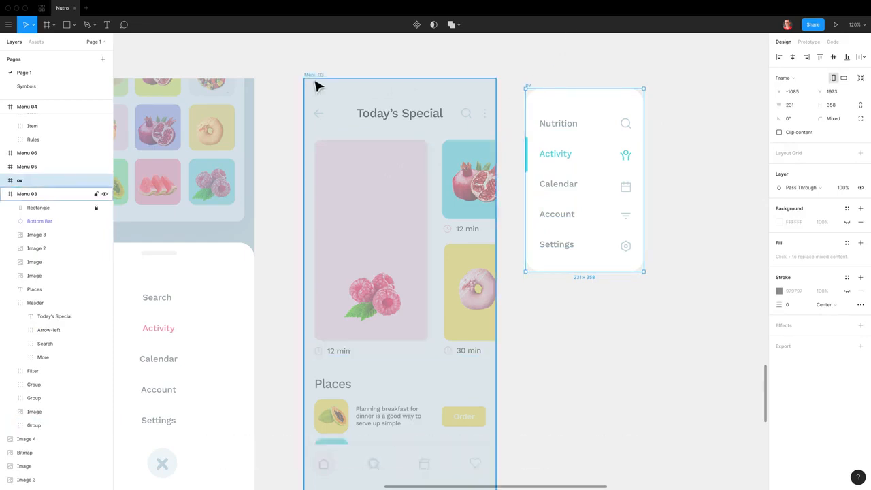
left_click(103, 208)
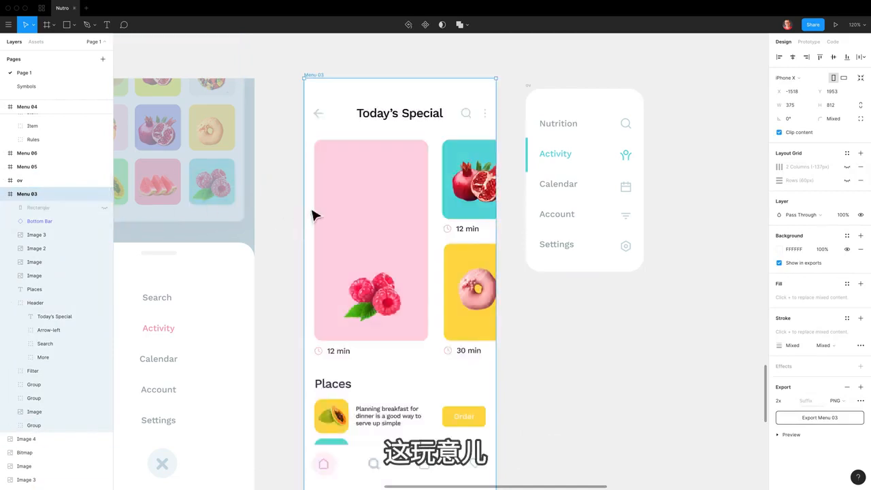
left_click(809, 41)
key("Escape")
left_click(450, 419)
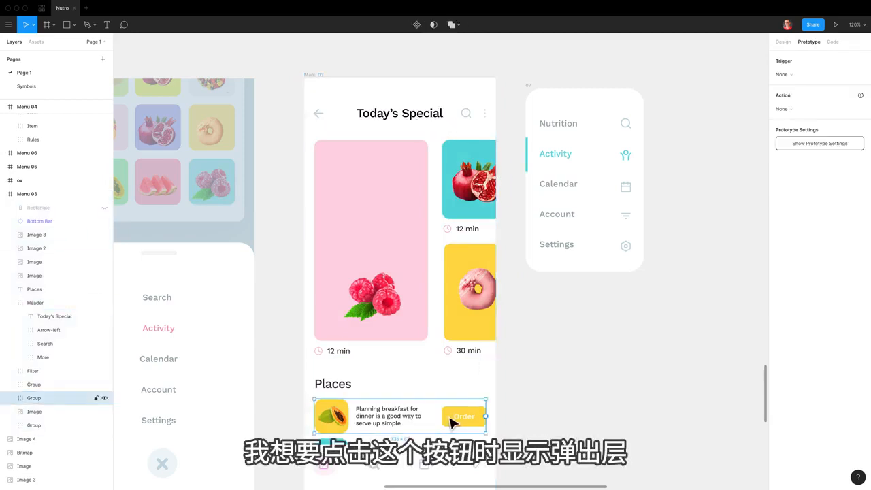
left_click_drag(486, 417, 587, 277)
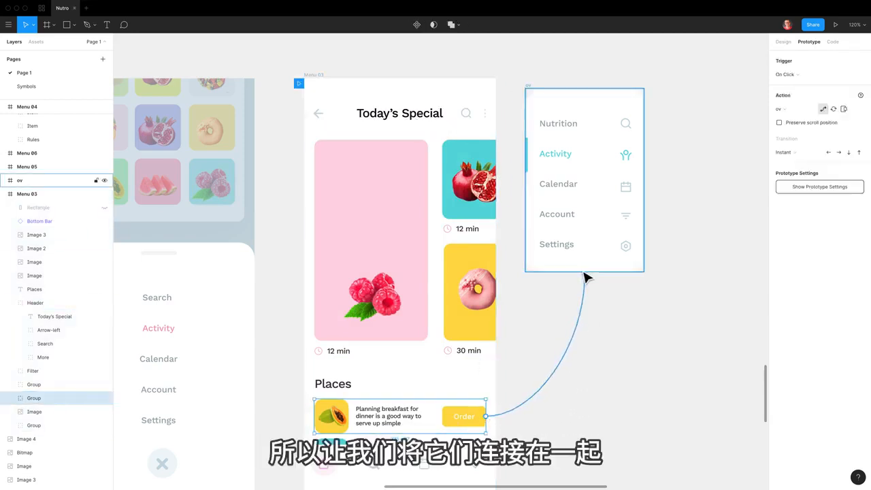
left_click(845, 109)
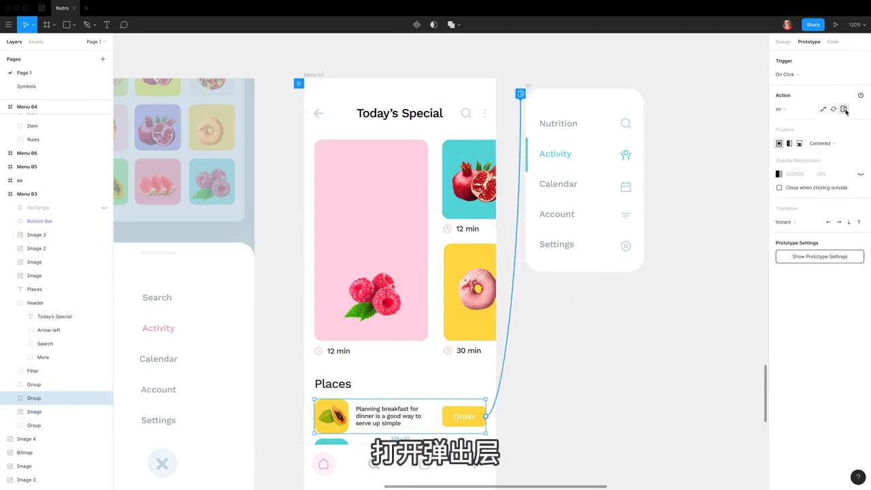
- Set the overlay's position to Manual and place it in the upper-left corner of Menu 03, fine-tuning it with small and 10 px nudges
left_click(823, 142)
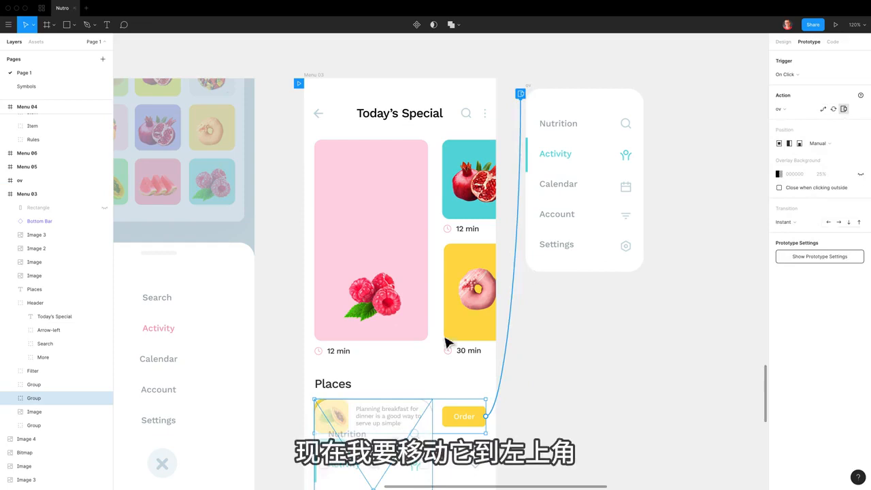
left_click_drag(394, 437, 392, 127)
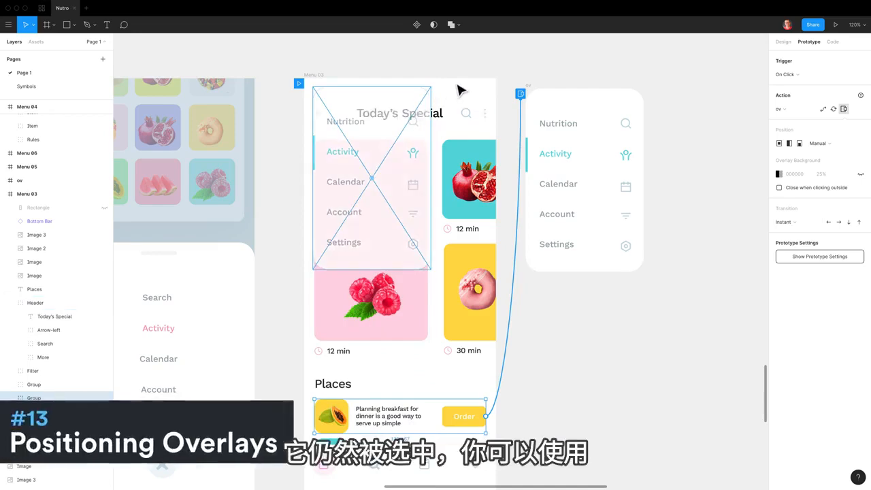
key("Down")
key("Down")
key("Down")
key("Left")
key("Left")
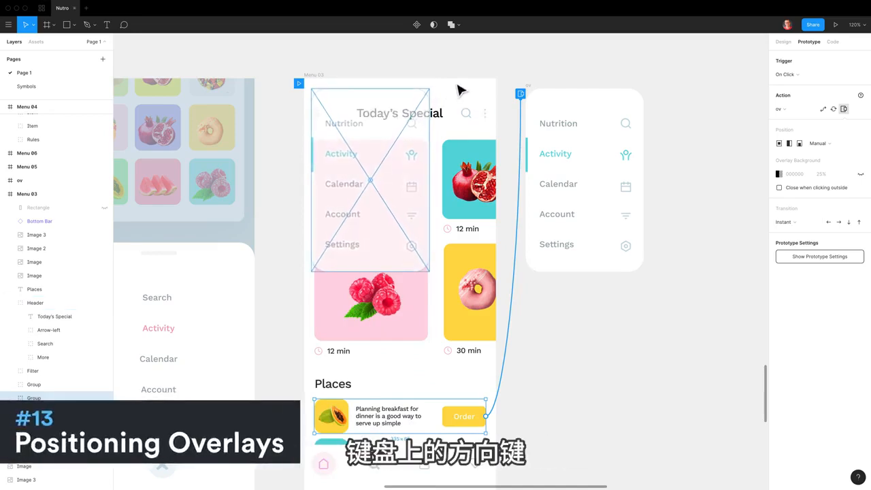
key("Up")
key("Right")
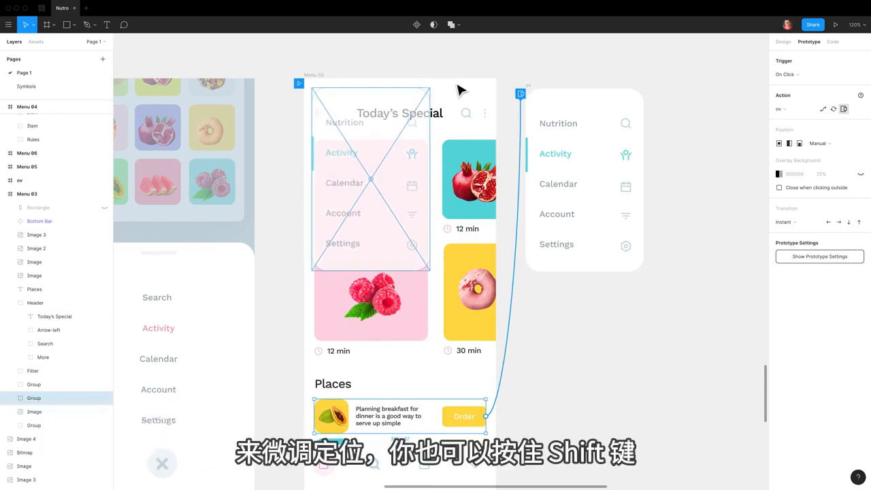
key("shift+Right")
key("shift+Left")
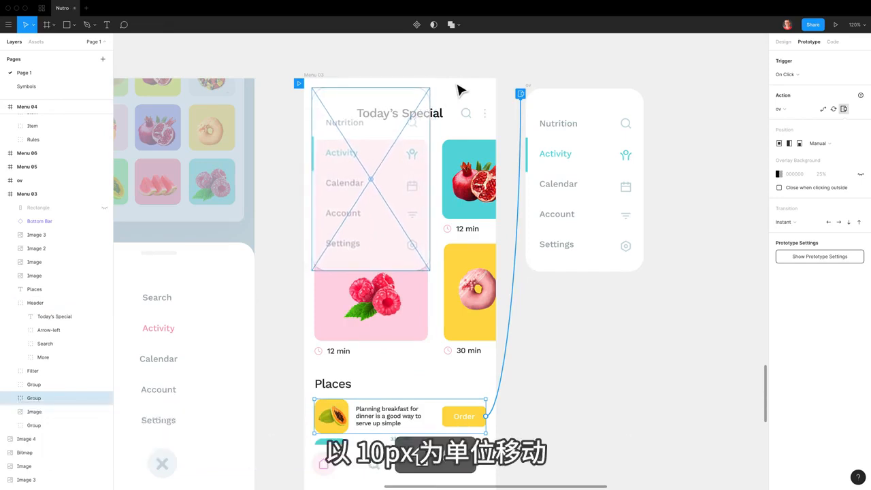
key("Left")
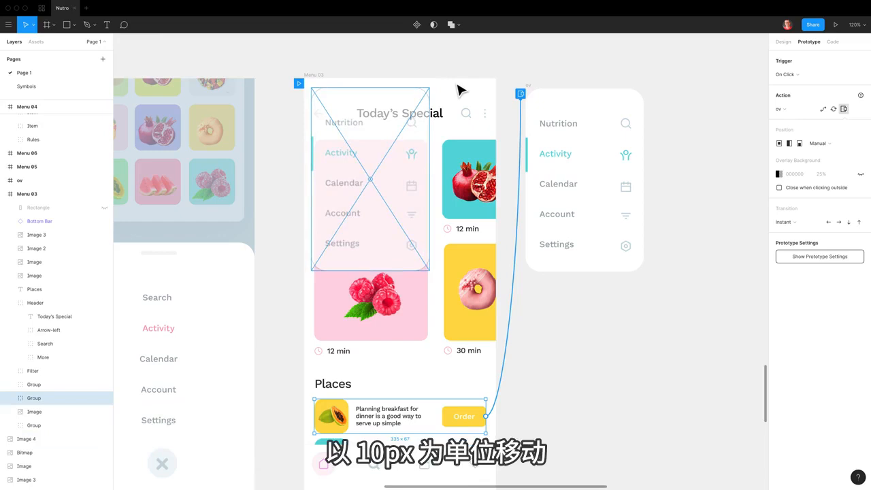
key("Right")
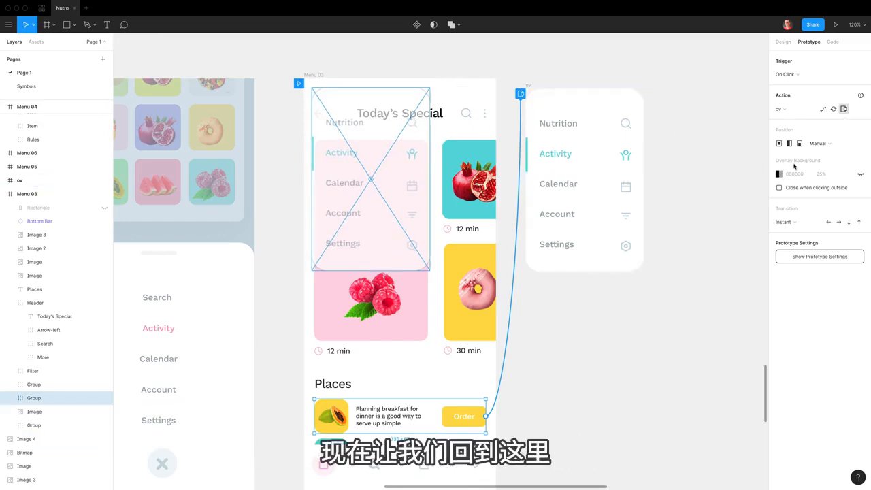
- Enable the overlay background at 55% opacity and have the overlay close when clicking outside
left_click(861, 175)
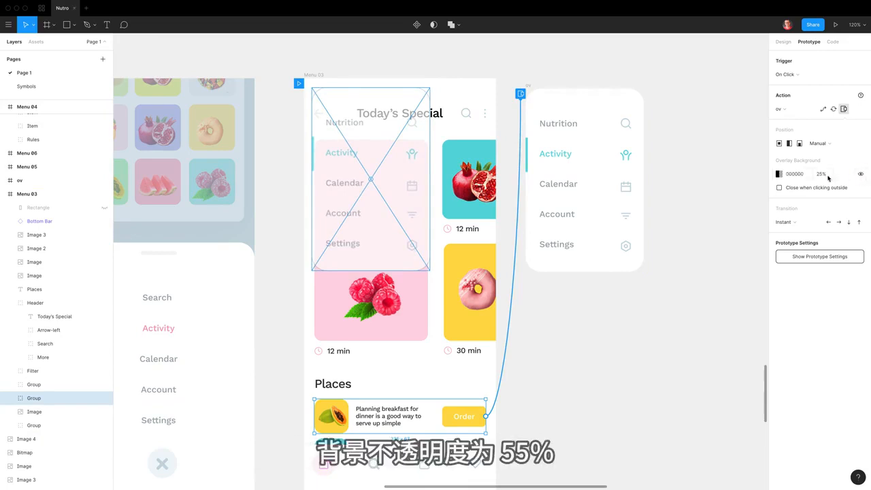
left_click(819, 174)
type("55")
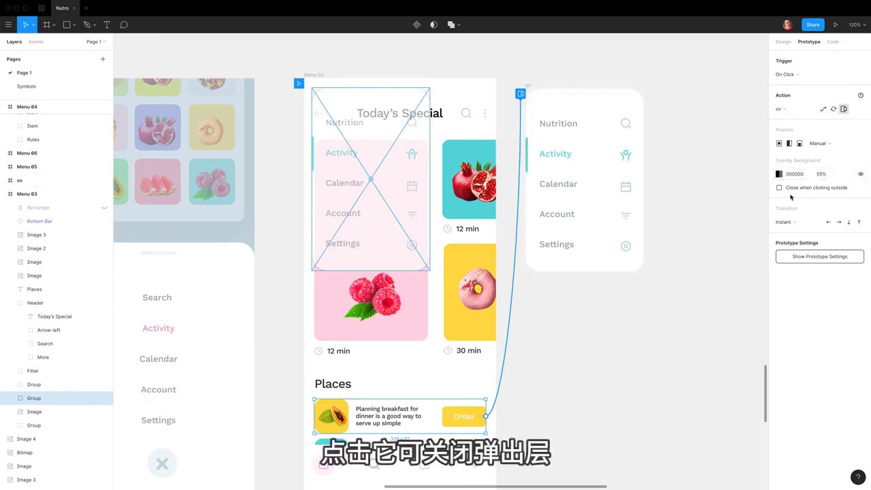
left_click(800, 189)
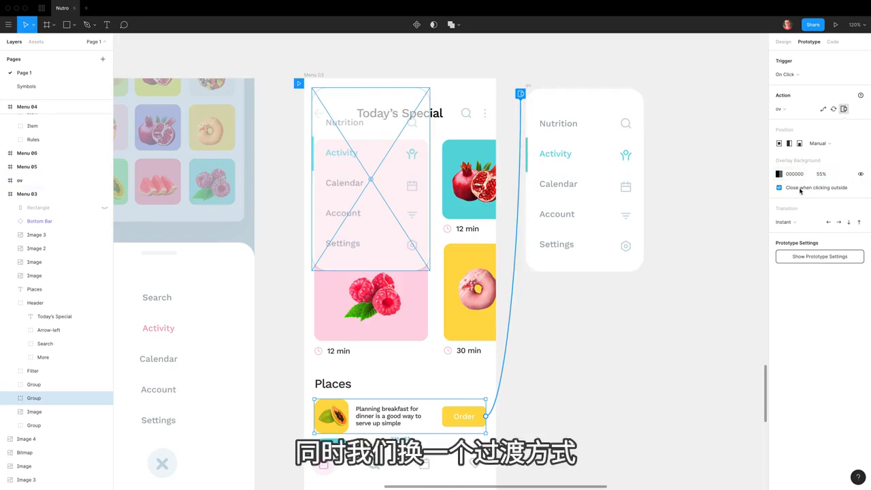
- Set the overlay's transition to Move In with a downward direction
left_click(793, 224)
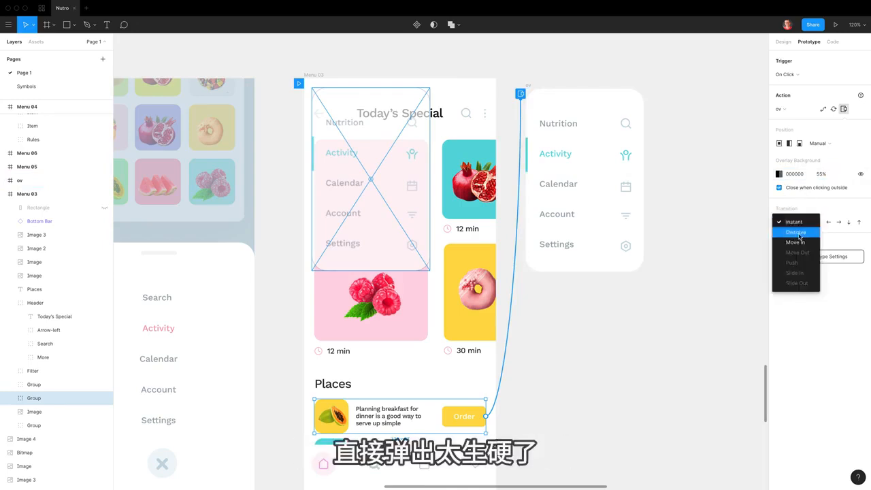
left_click(798, 244)
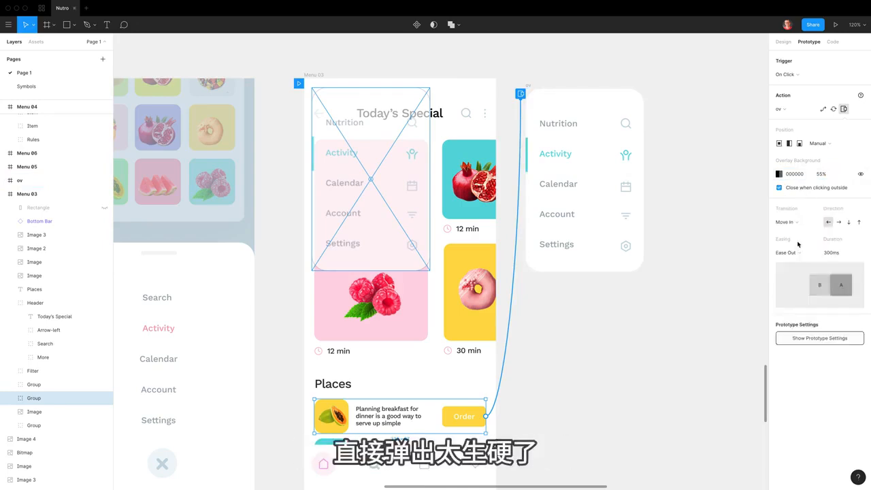
left_click(850, 223)
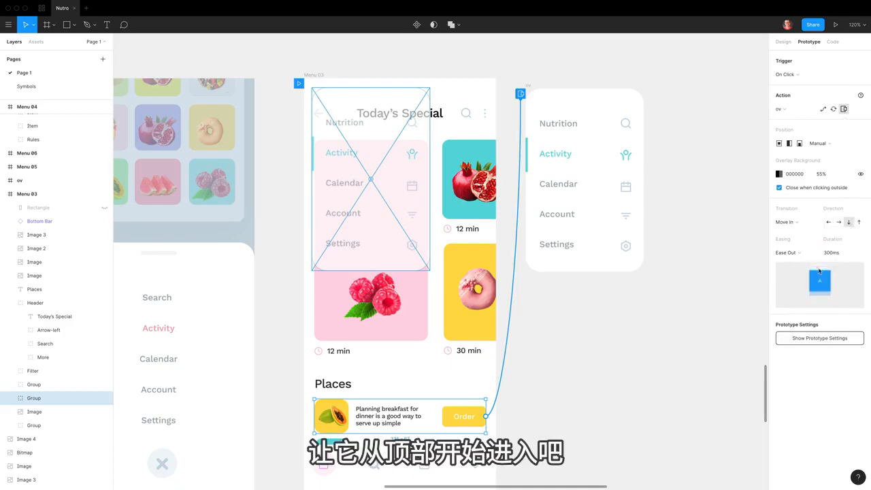
- Run the prototype, open the overlay from the Order card, dismiss it by its outside area, and return to the design file
left_click(836, 24)
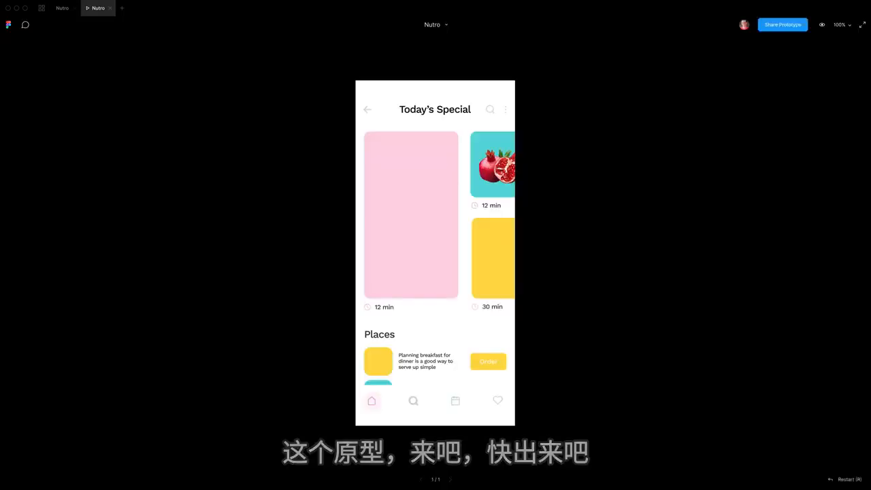
left_click(482, 366)
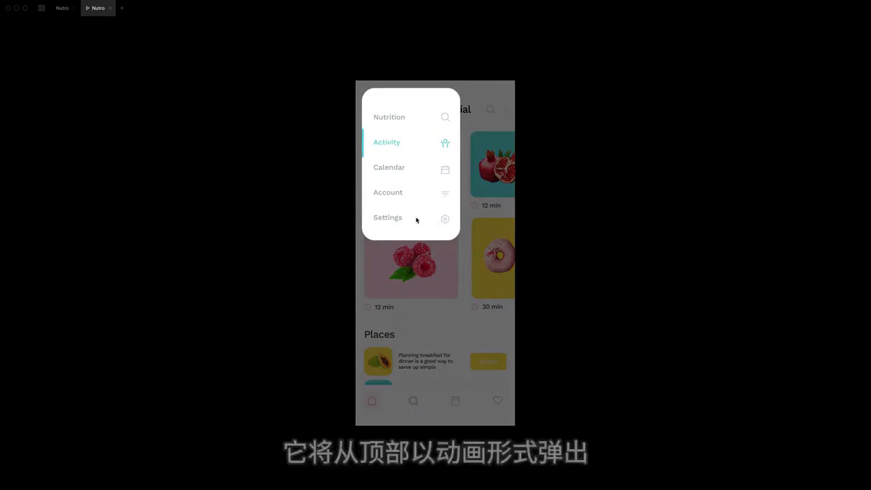
left_click(468, 277)
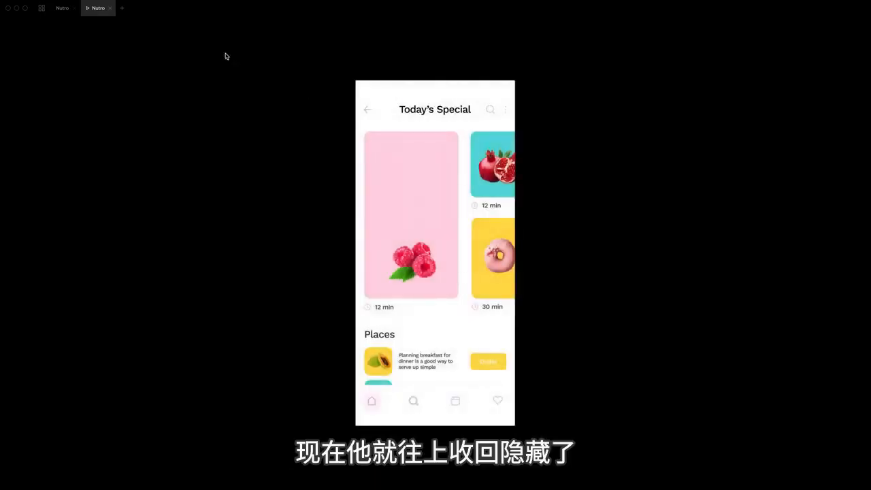
left_click(61, 7)
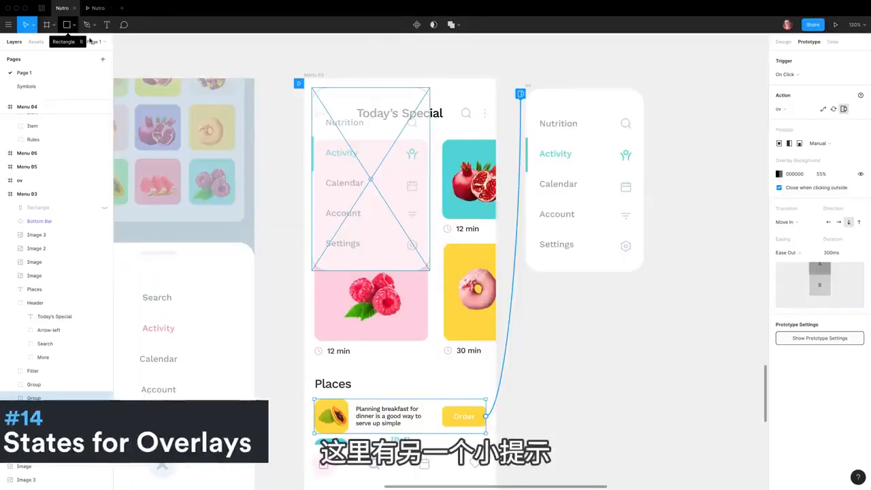
- Duplicate the ov frame beside the original and move the copy's highlight bar from Activity down to Account
left_click(537, 91)
left_click_drag(537, 92, 671, 91)
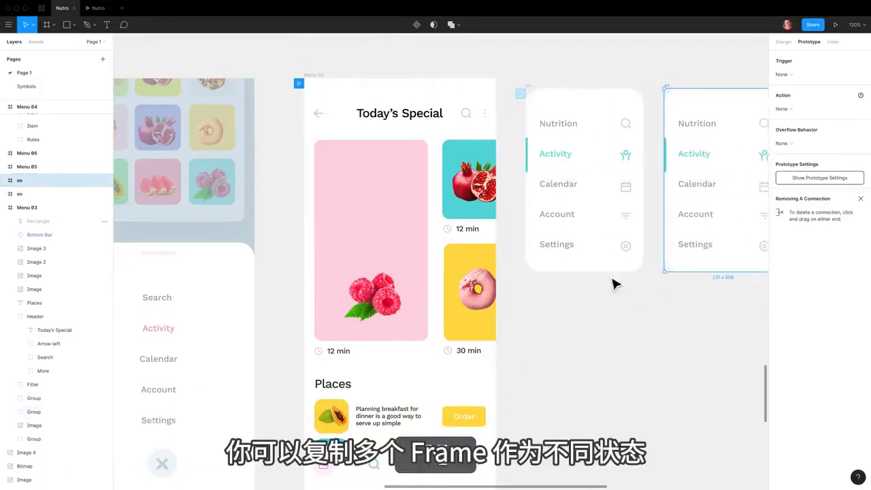
scroll(615, 252, "right", 1)
scroll(615, 224, "right", 2)
double_click(616, 168)
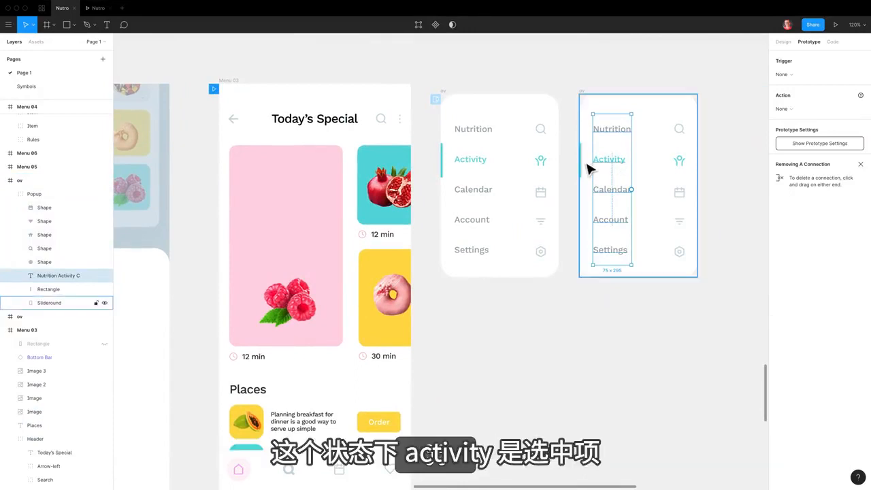
left_click(583, 167)
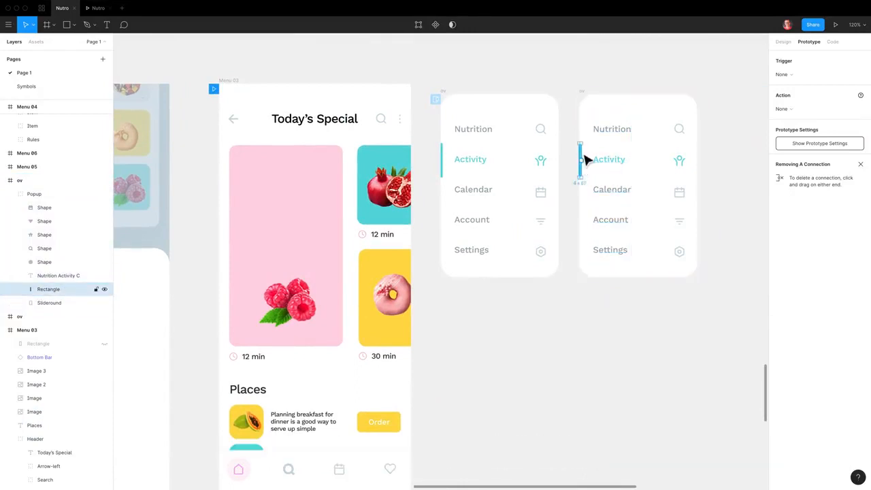
left_click_drag(586, 160, 585, 218)
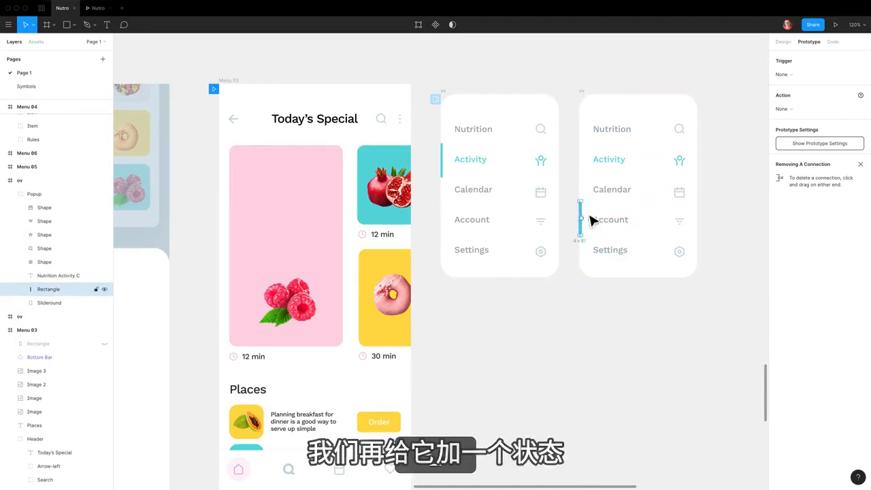
- Recolour the Account text in the copied ov frame with the turquoise sampled from its Activity label
left_click(615, 234)
double_click(616, 227)
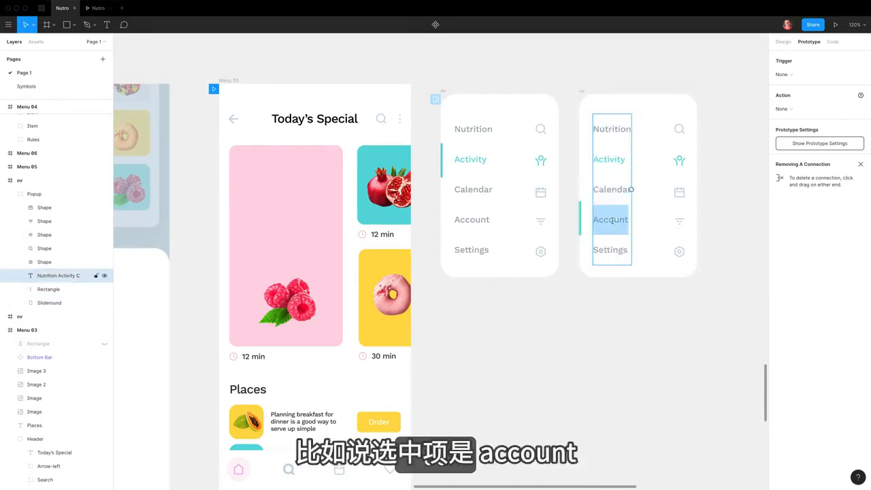
left_click(784, 42)
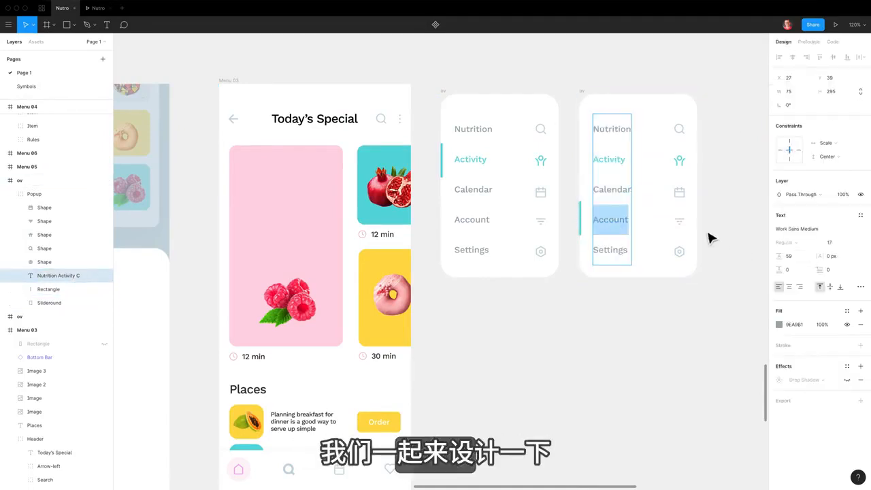
key("ctrl+c")
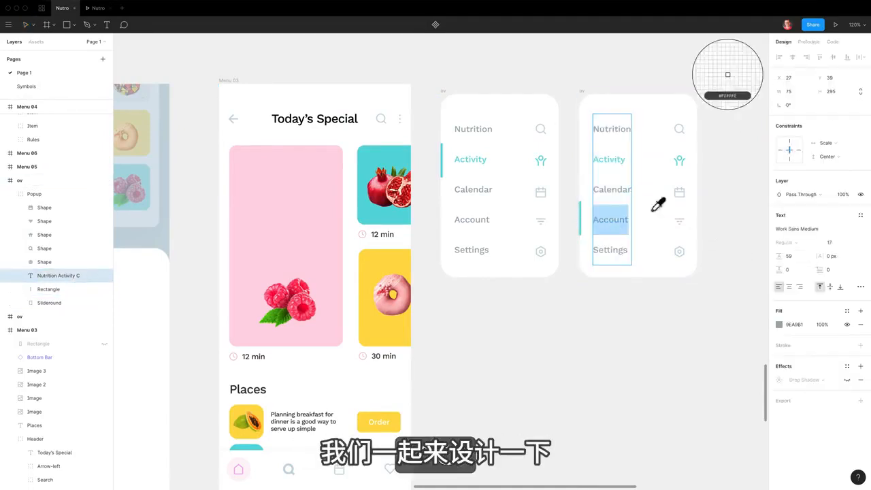
left_click(603, 167)
- Recolour the Activity text in the copied ov frame with the grey sampled from its Calendar label
double_click(618, 164)
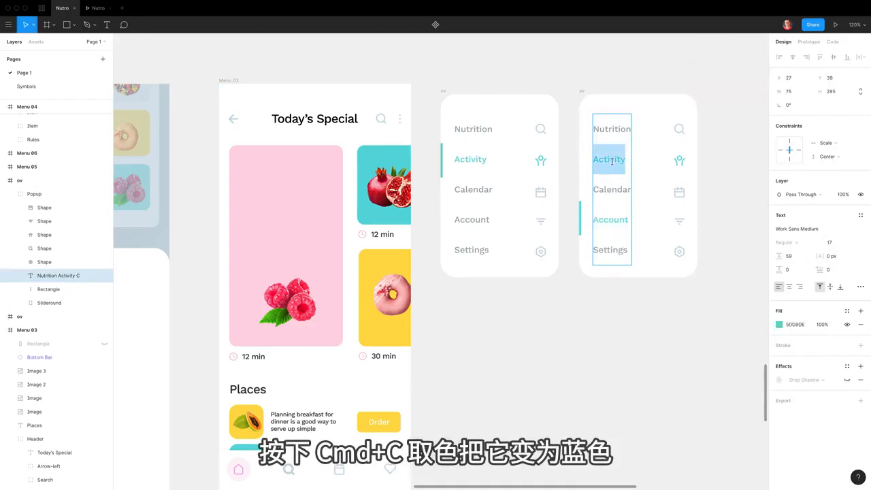
key("ctrl+c")
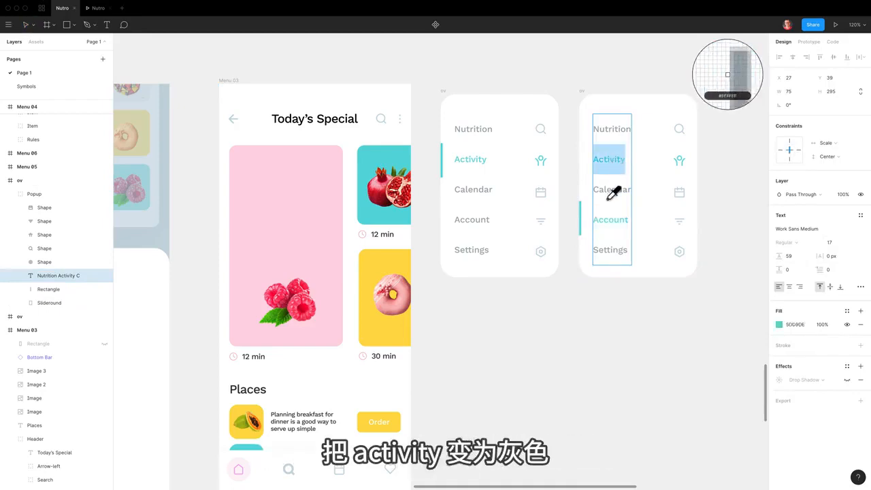
left_click(610, 196)
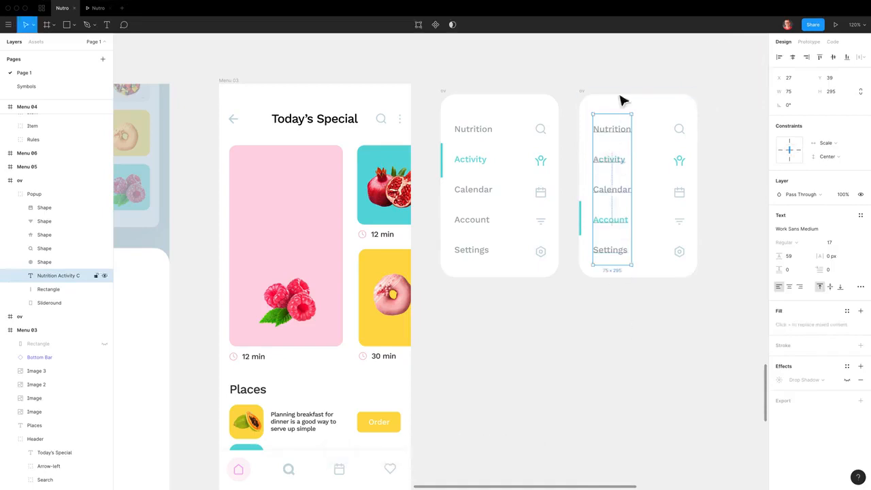
left_click(592, 97)
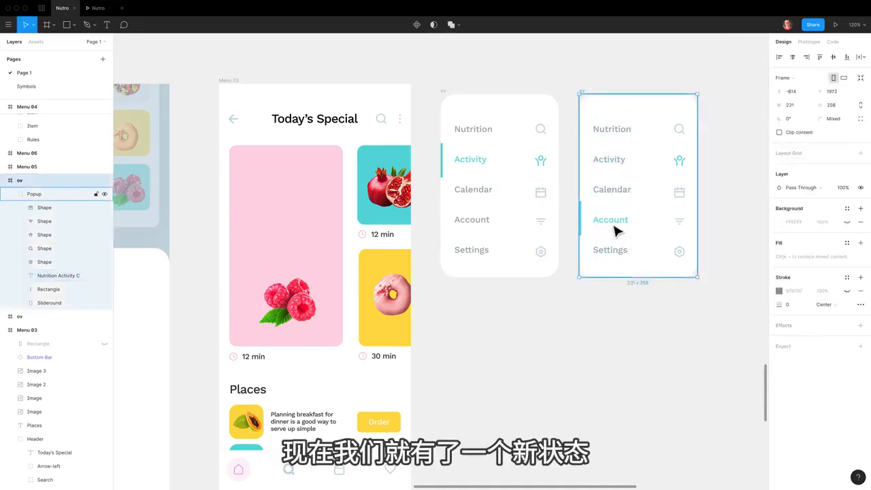
- Draw a 231 × 61 hit-target rectangle over the Account row of the original ov frame and remove its fill
left_click(477, 230, "super")
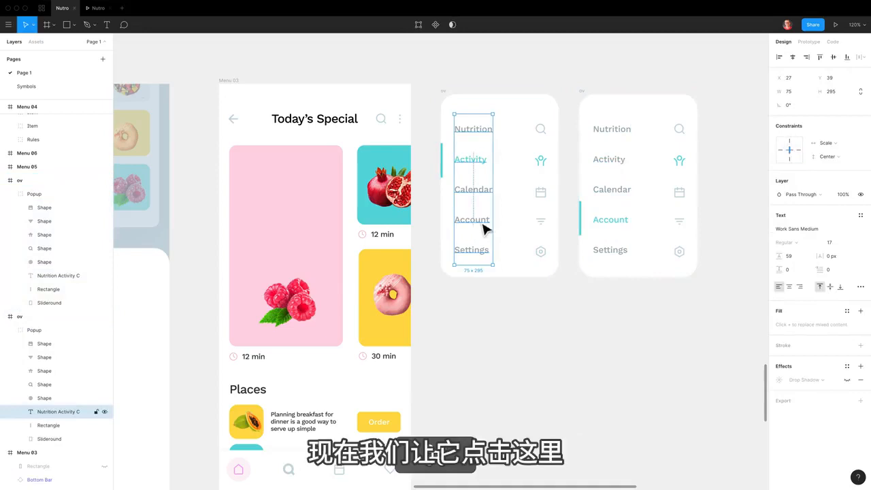
left_click(543, 226, "super")
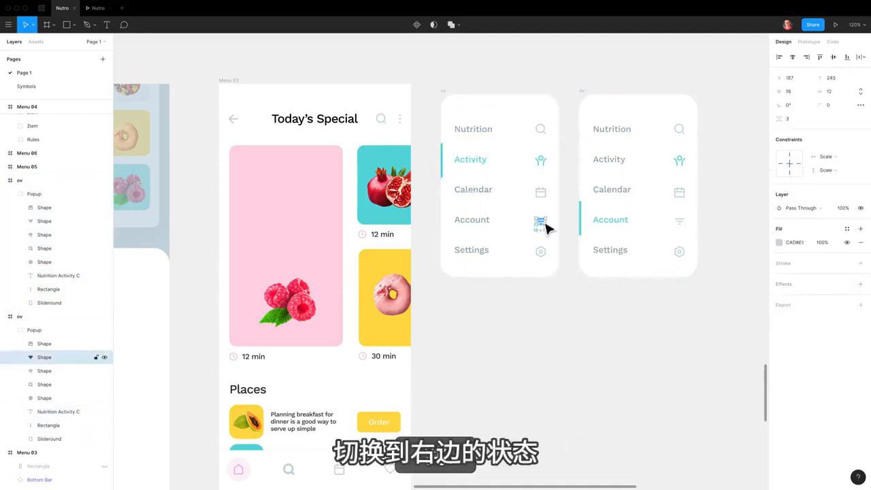
left_click(807, 42)
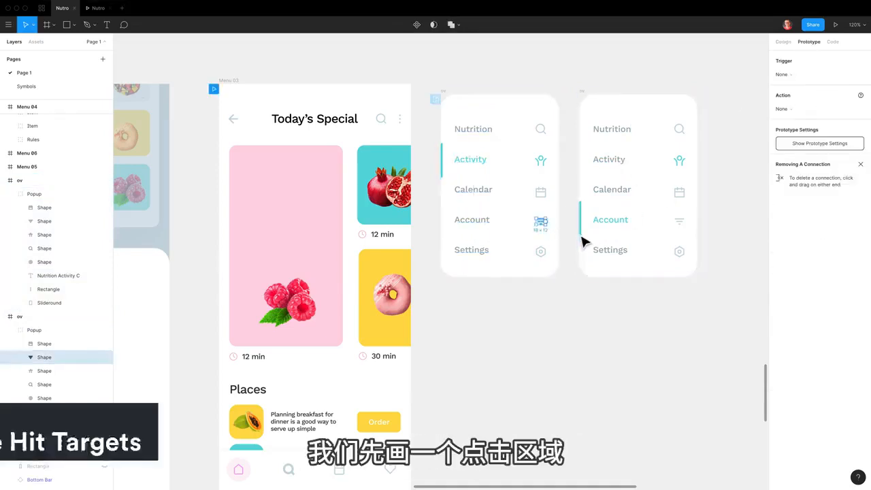
left_click(66, 24)
left_click_drag(441, 208, 559, 239)
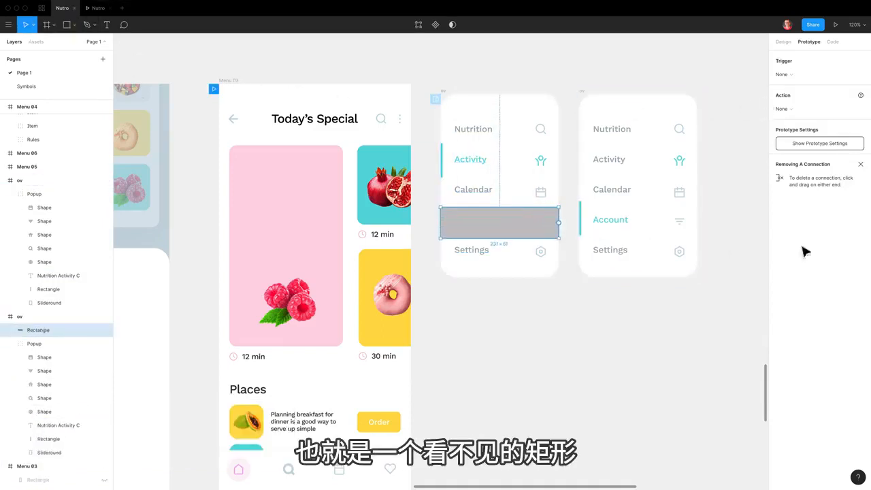
left_click(783, 41)
left_click(862, 244)
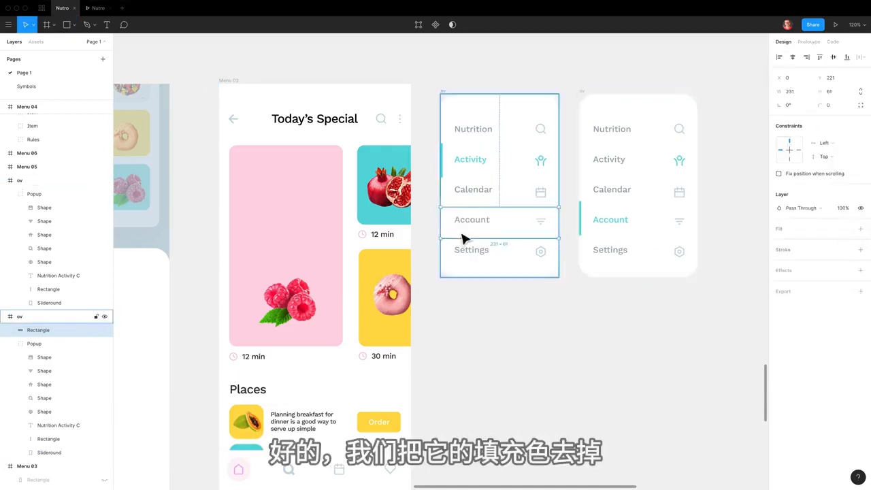
- Link the Account hit-target rectangle to the copied ov frame and make the on-click action swap the overlay
left_click(807, 43)
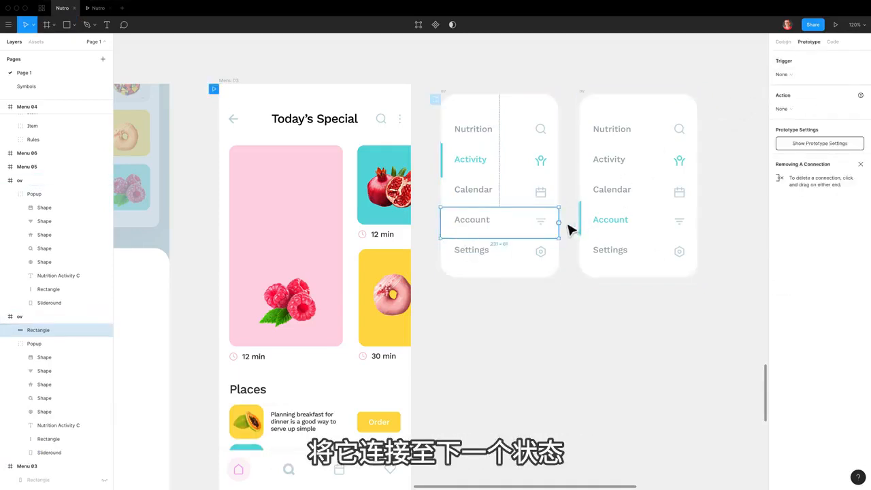
left_click_drag(564, 227, 599, 211)
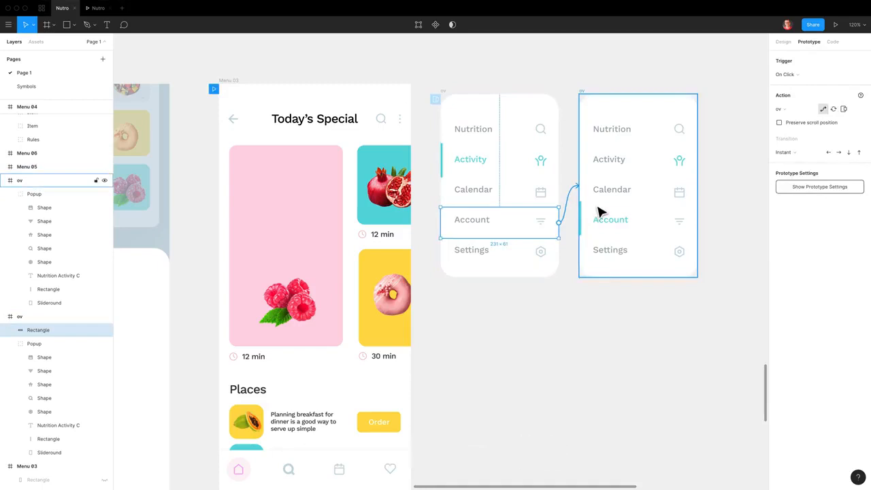
left_click(835, 111)
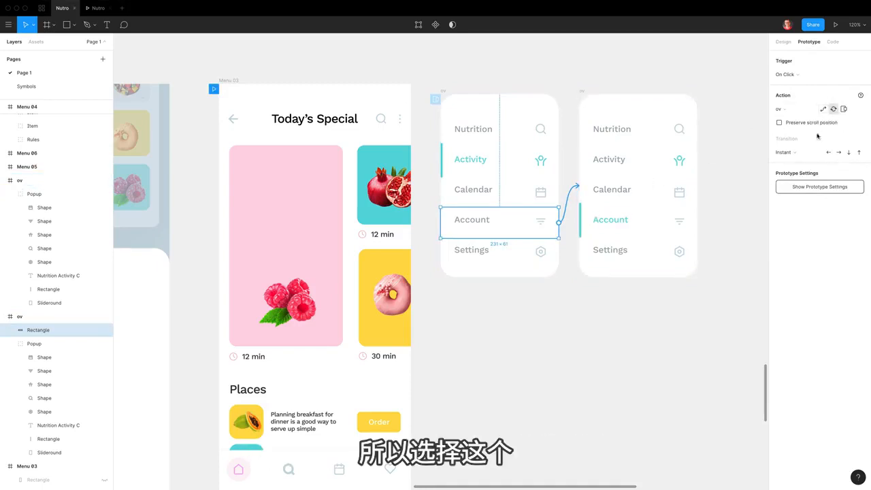
- Run the prototype, open the overlay from the Order card, switch it to Account, dismiss it by its outside area, and return to the design file
left_click(836, 25)
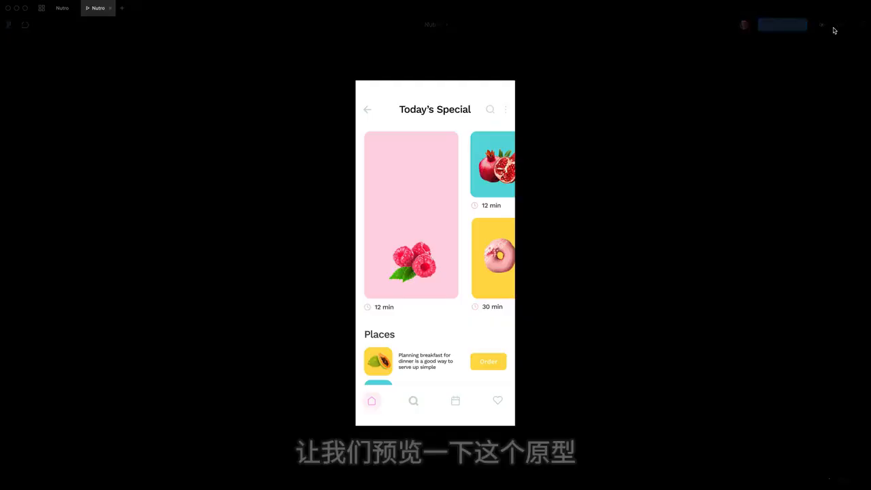
left_click(476, 366)
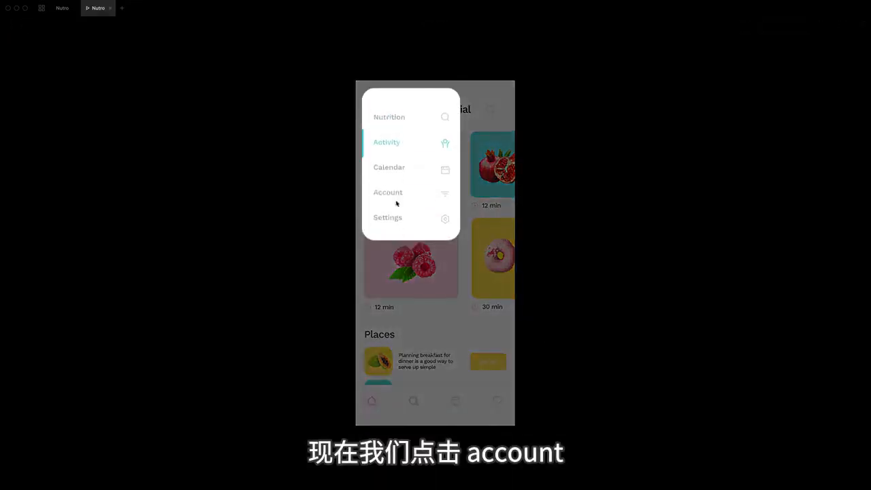
left_click(396, 195)
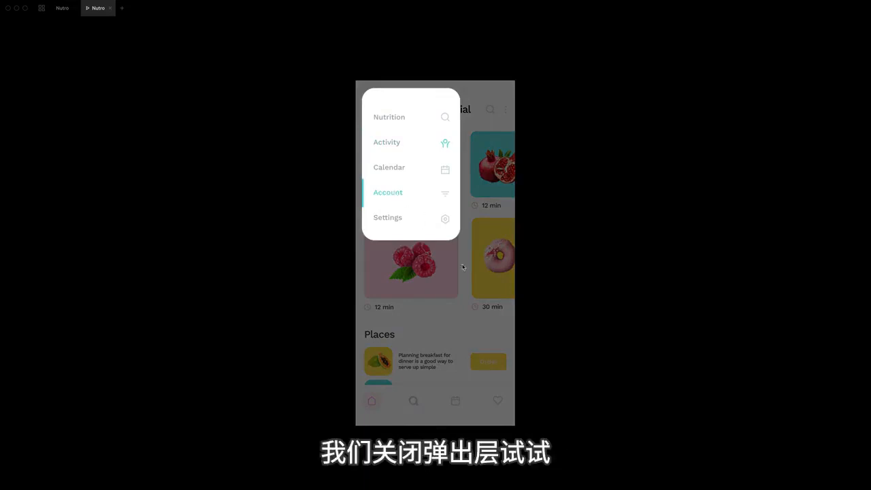
left_click(471, 286)
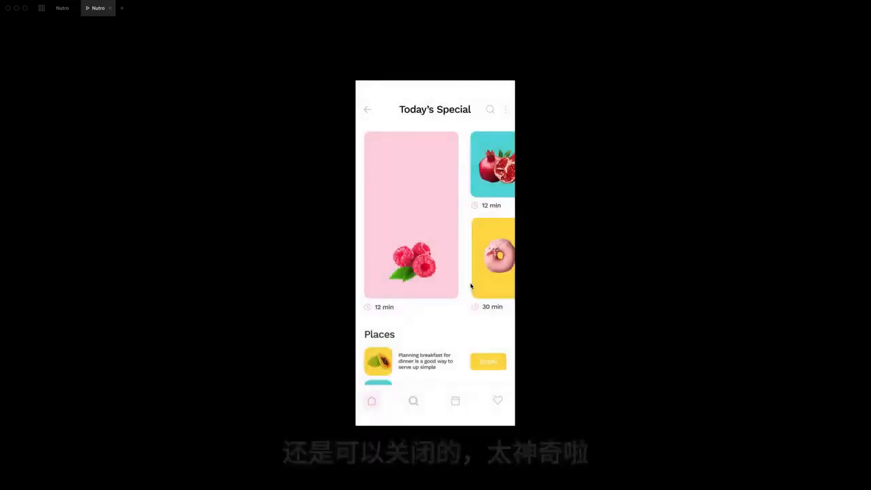
left_click(63, 10)
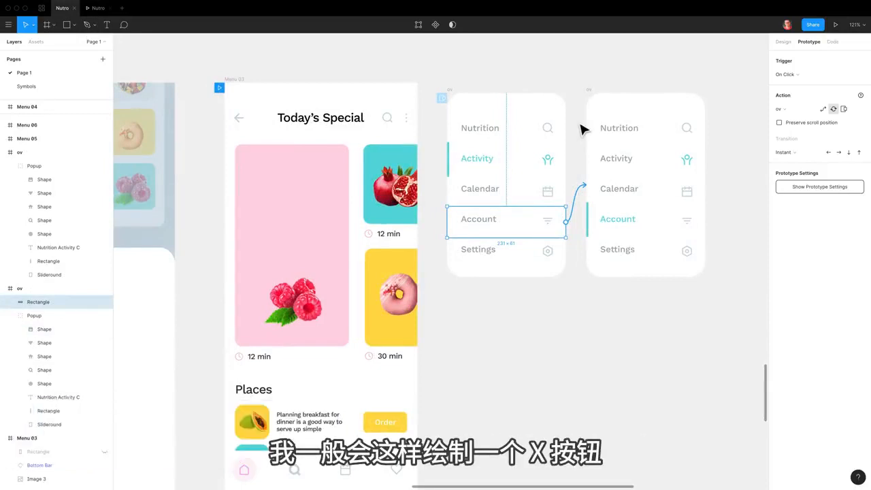
- Paste the X icon group above Nutrition in the original ov frame and give it an On Click trigger with Close Overlay
key("ctrl+v")
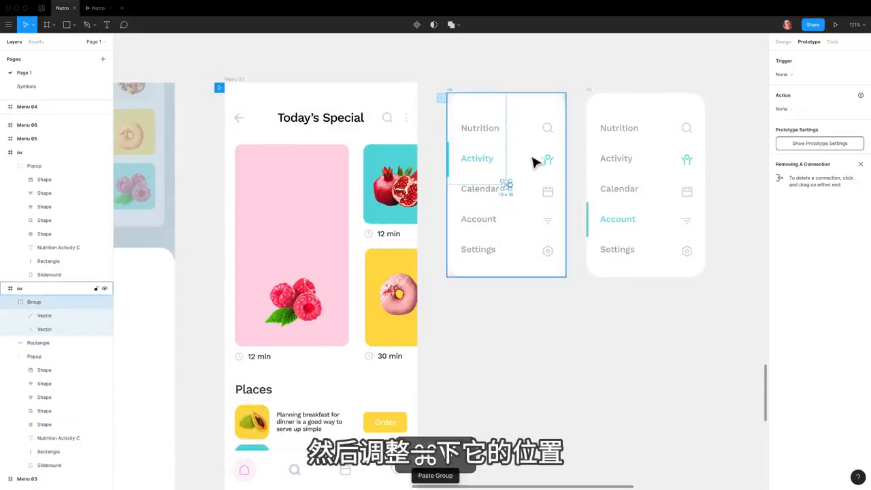
left_click_drag(510, 194, 467, 118)
left_click(794, 74)
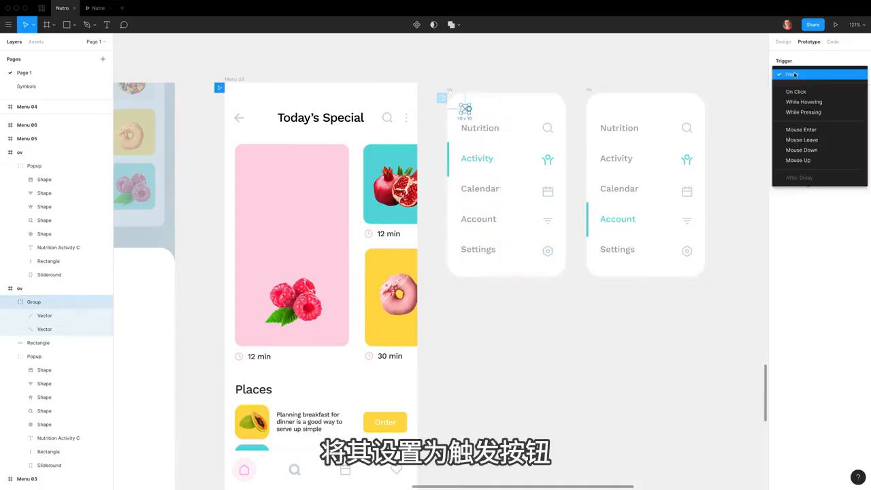
left_click(804, 91)
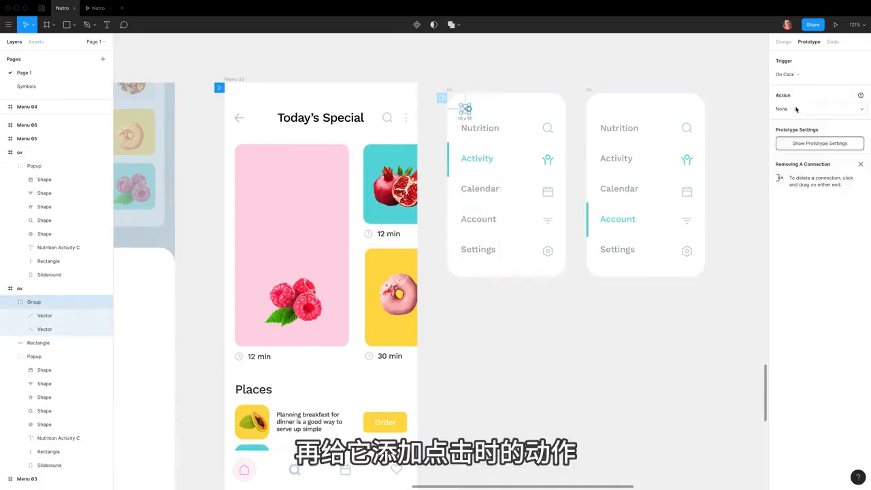
left_click(797, 108)
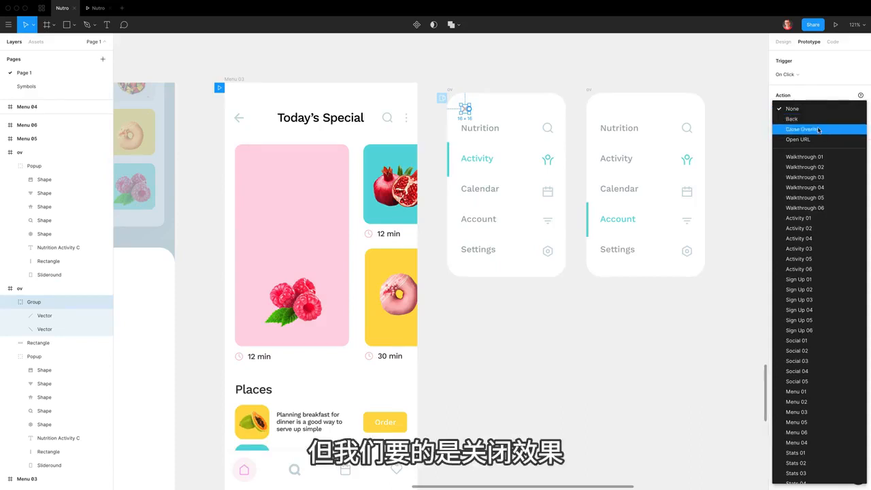
left_click(819, 131)
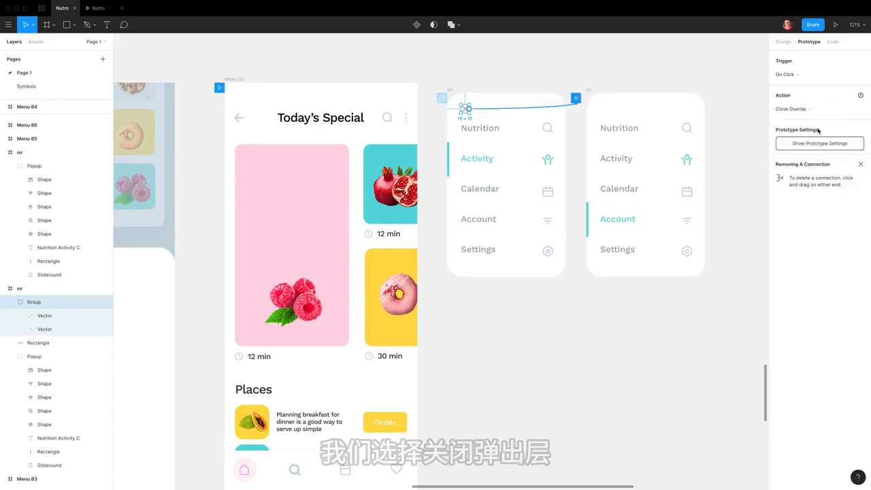
- Preview the prototype, open the overlay from the Order card, close it with its X icon, and return to the design file
left_click(835, 24)
left_click(461, 358)
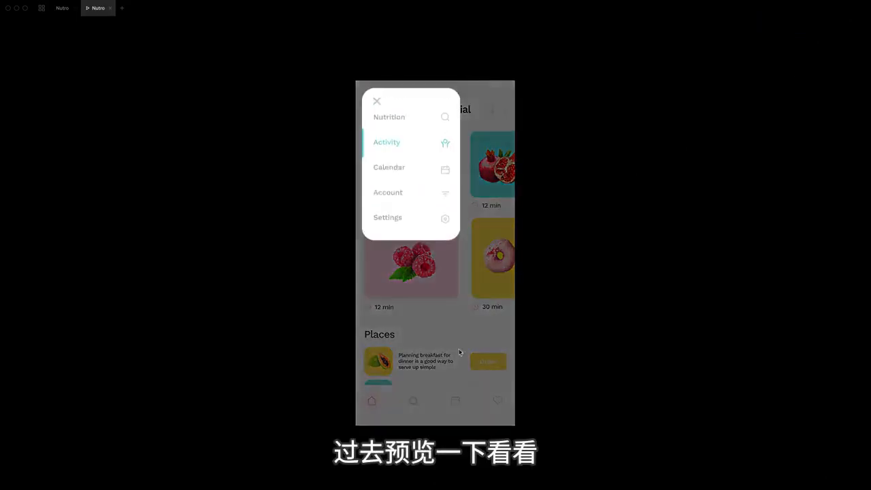
left_click(376, 104)
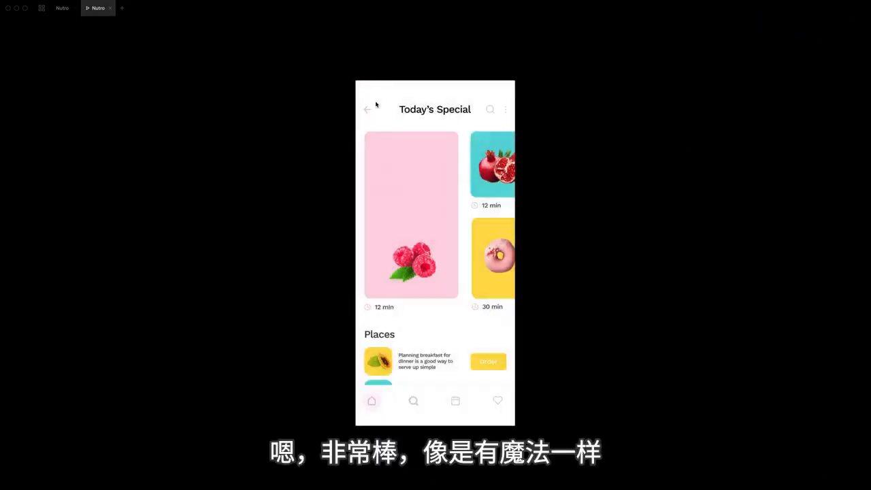
left_click(62, 8)
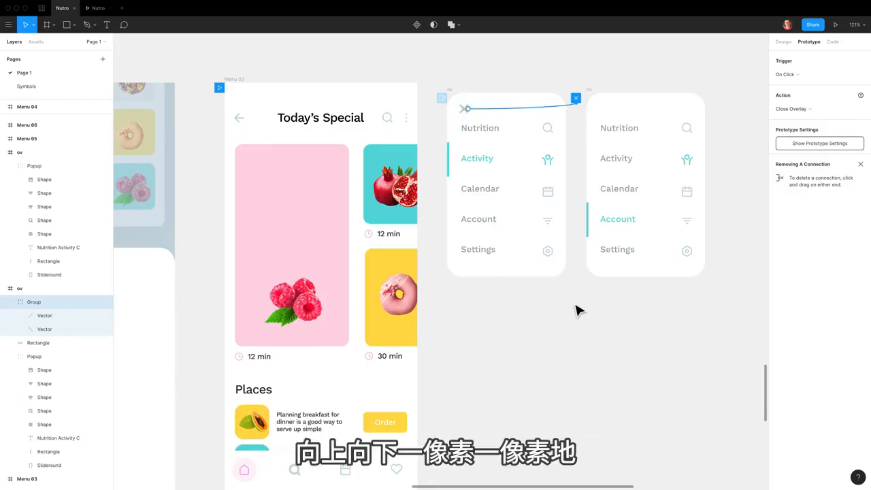
- Check the small and big distances in the Nudge Amount settings and try both nudges on the X icon
key("Right")
key("Right")
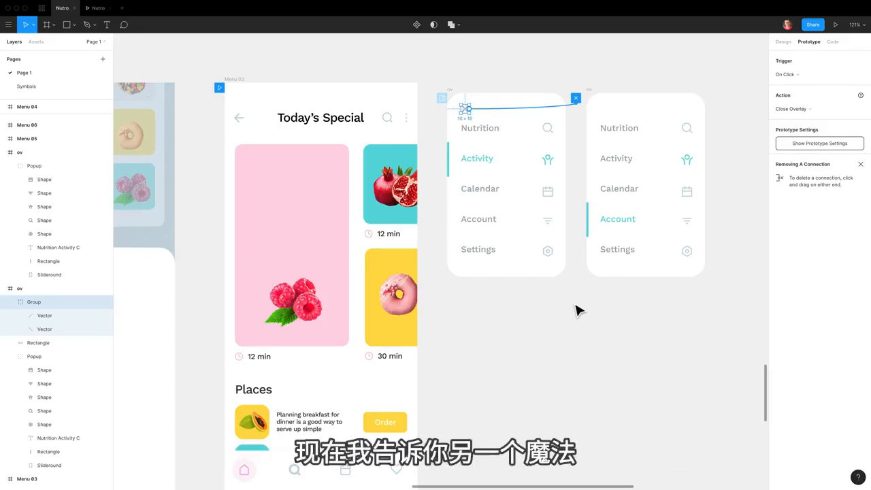
key("super+slash")
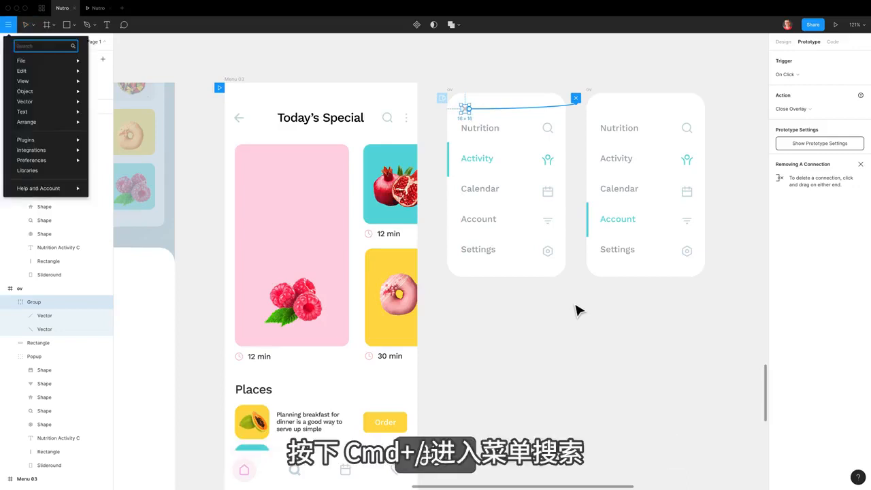
type("nudge")
key("Return")
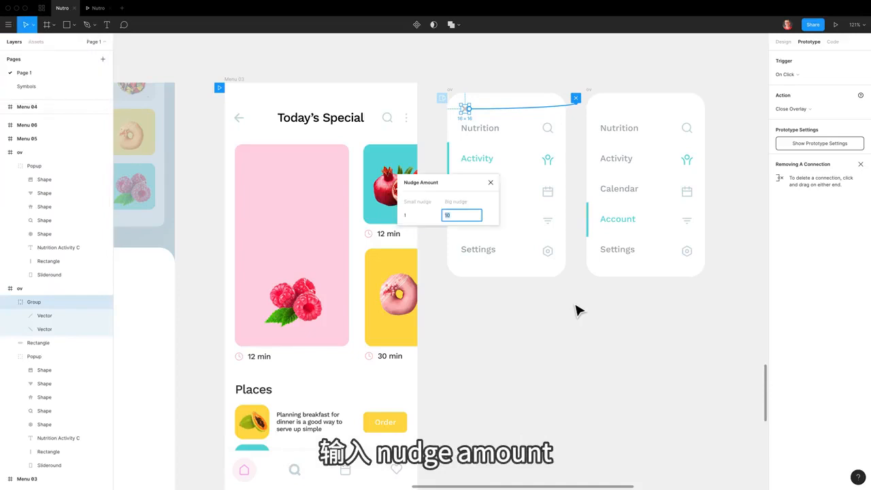
left_click(409, 216)
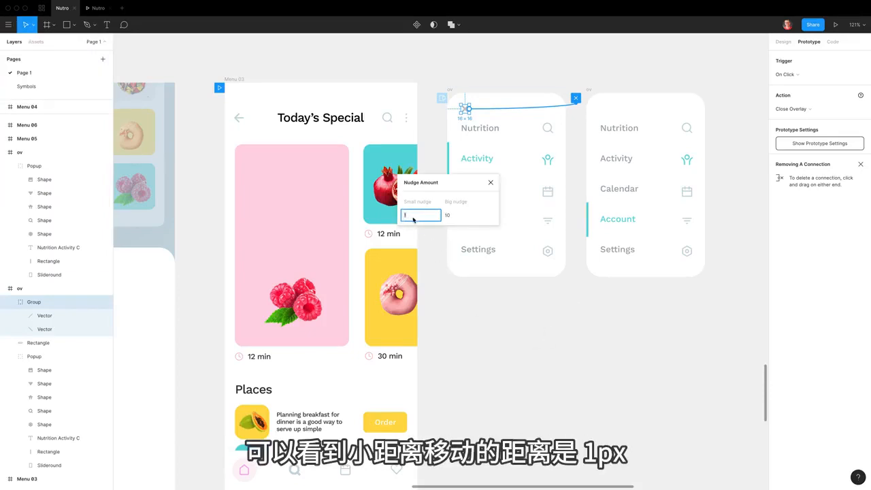
left_click(445, 216)
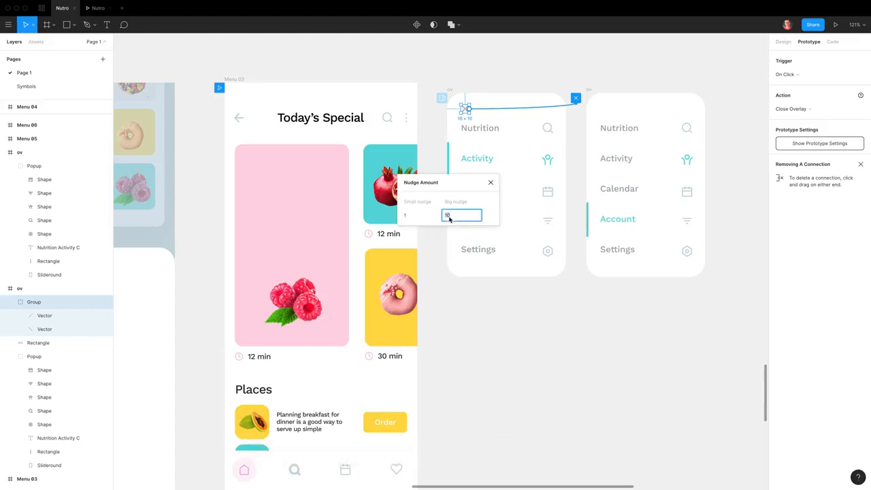
left_click(491, 183)
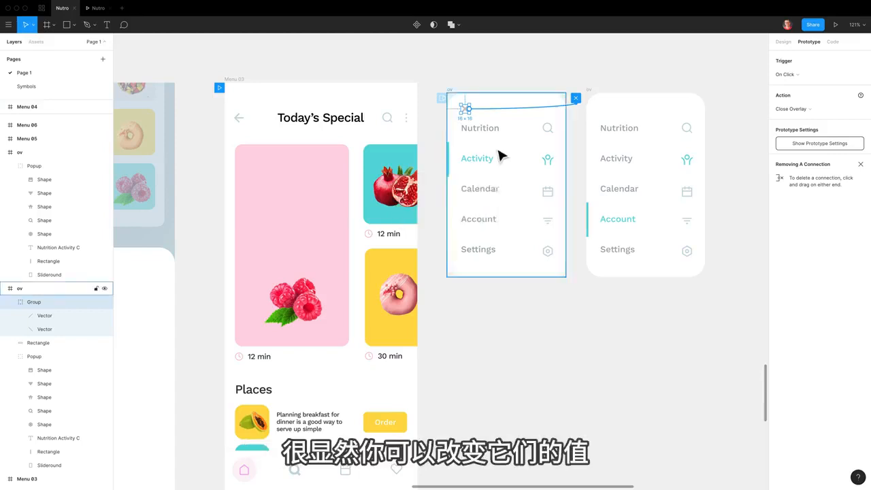
key("shift+Up")
key("shift+Down")
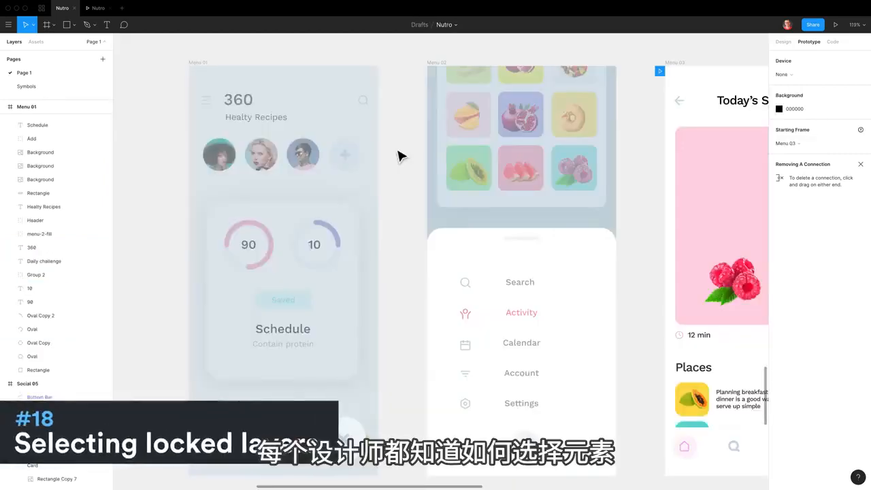
- Select the 10 label in the Menu 01 frame, and pick the locked Rectangle from the list of stacked layers near the header
left_click(318, 253, "super")
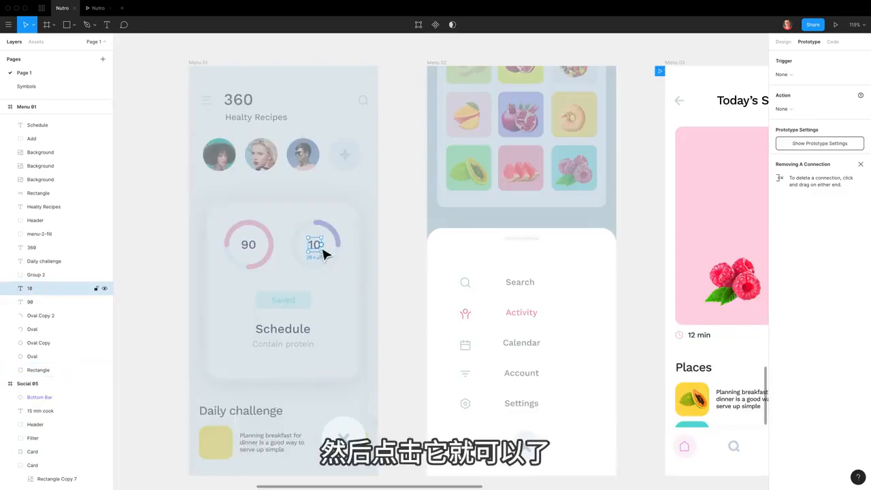
left_click(309, 122)
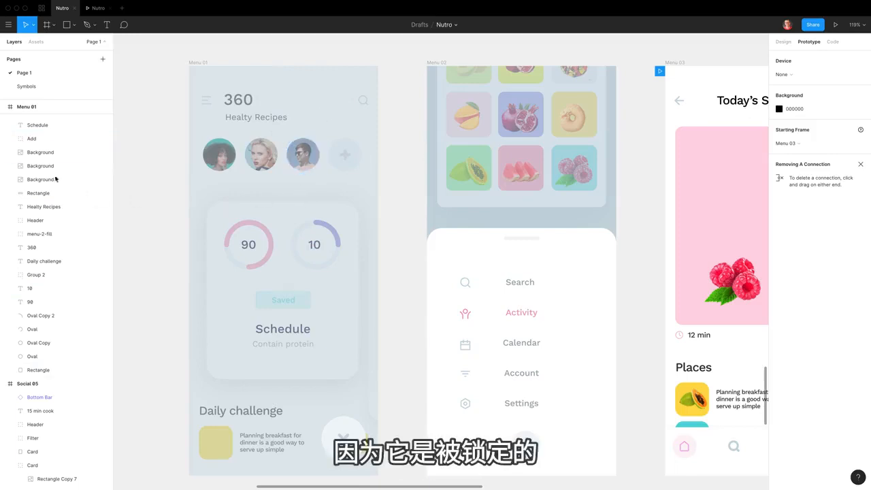
right_click(320, 113, "super")
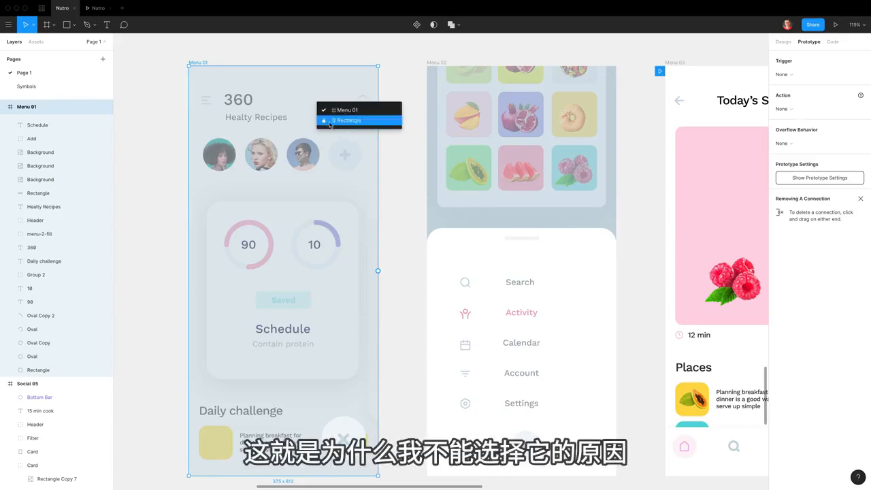
left_click(325, 122)
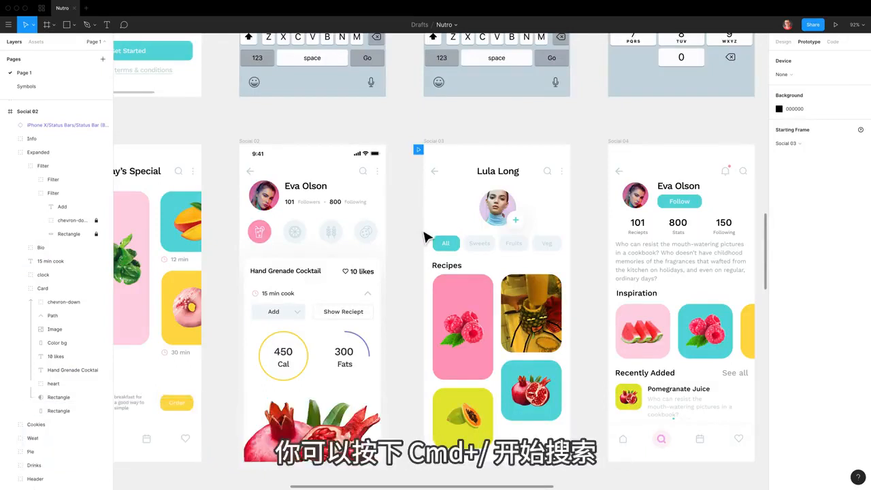
- Search the commands for "unloc" to find Unlock All Objects and for "unhi" to find Unhide All Objects
key("super+slash")
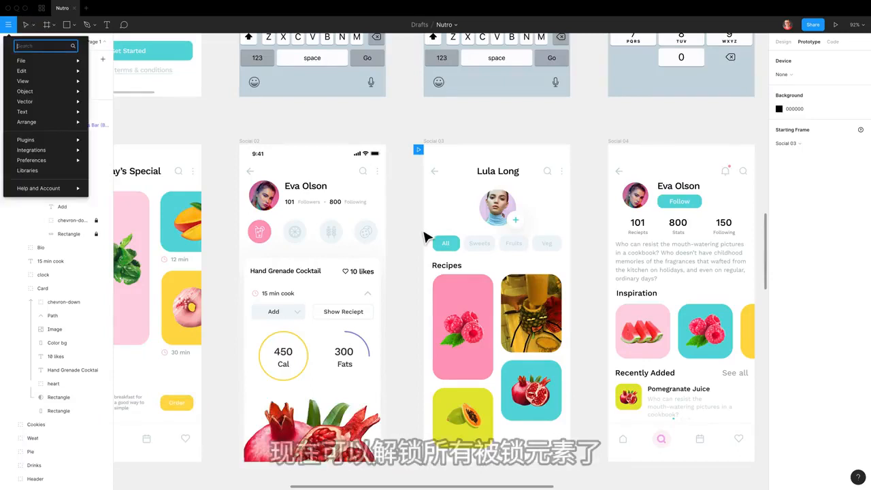
type("unloc")
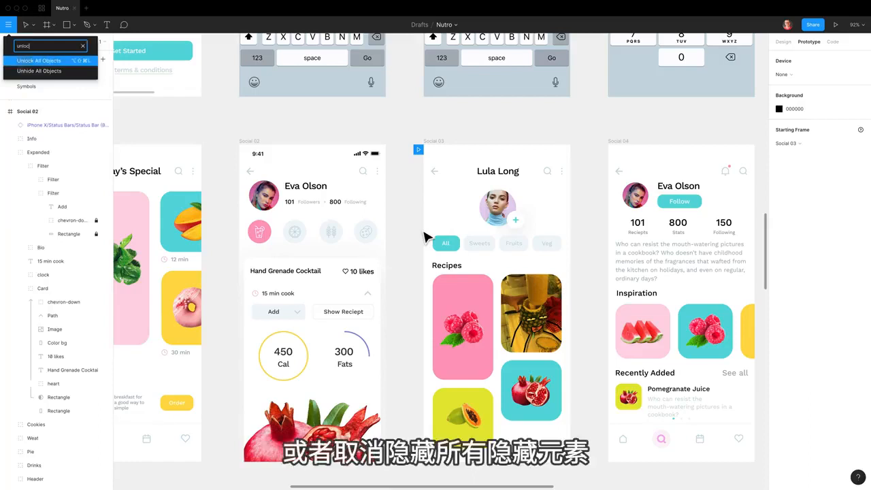
key("BackSpace")
key("BackSpace")
key("BackSpace")
type("hi")
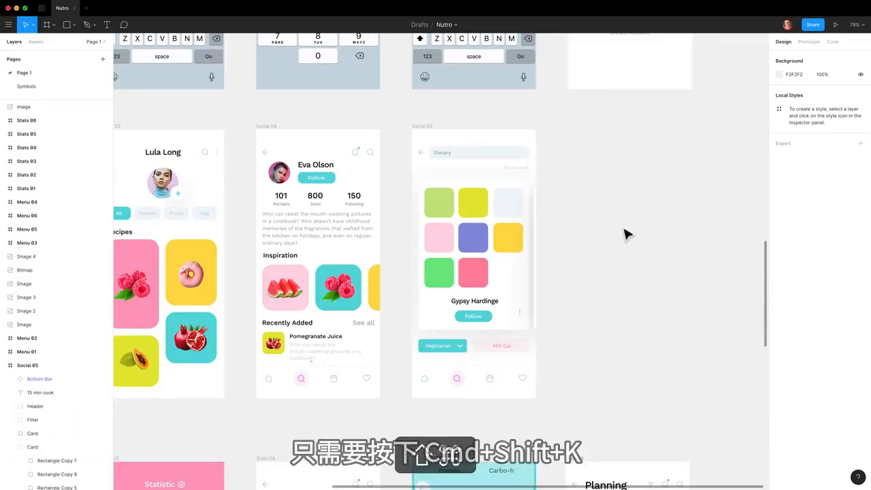
- Import all eight PNG files from the Images folder and place them one by one into the coloured tiles of Social 05
key("super+shift+k")
left_click_drag(334, 98, 316, 39)
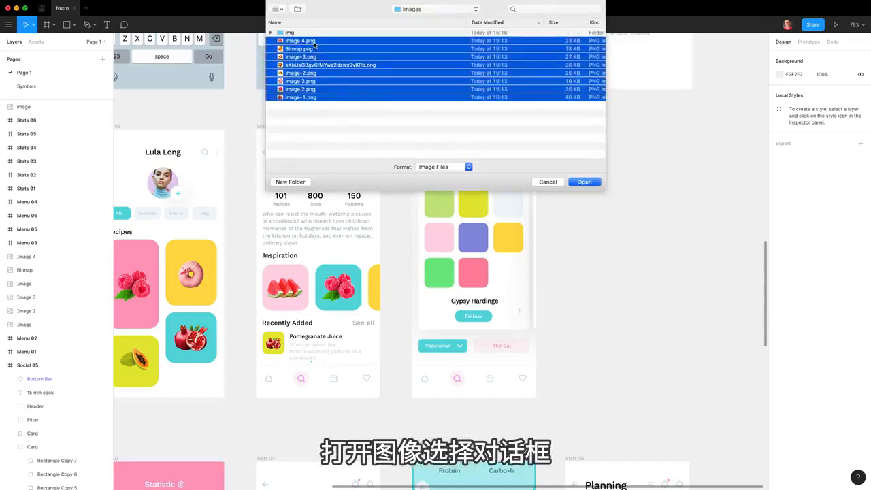
left_click(583, 182)
left_click(426, 202)
left_click(471, 202)
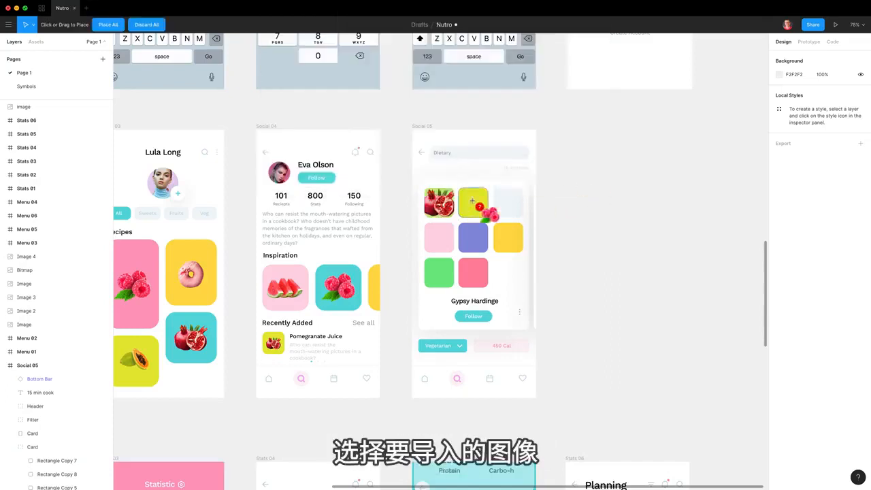
left_click(508, 203)
left_click(479, 234)
left_click(442, 238)
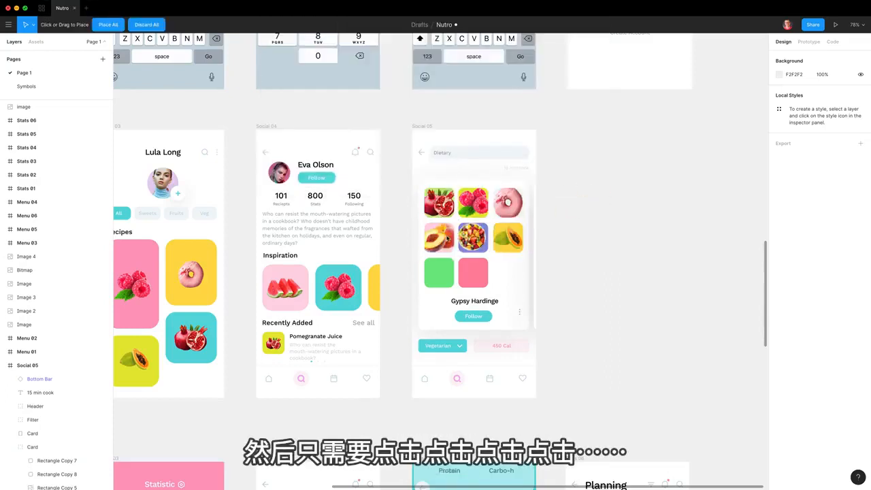
left_click(473, 272)
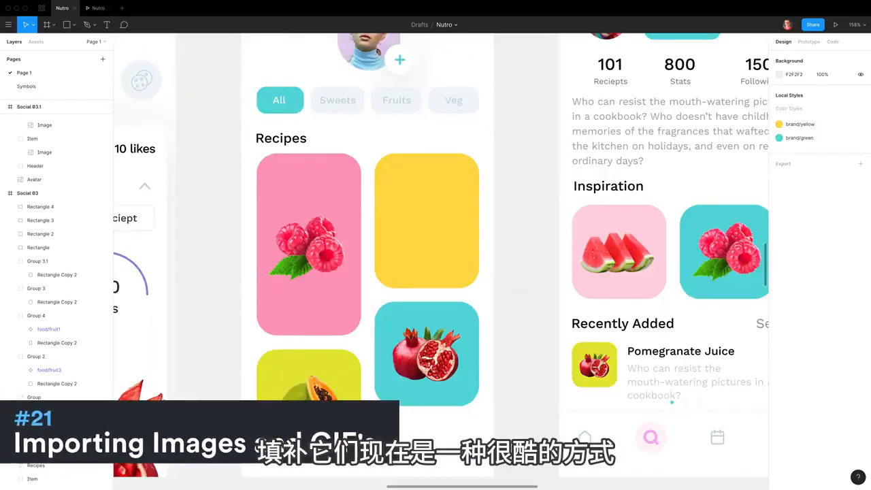
- Fill the yellow recipe card in Social 03 with the pineapple GIF and choose a frame late in its timeline
left_click(444, 206)
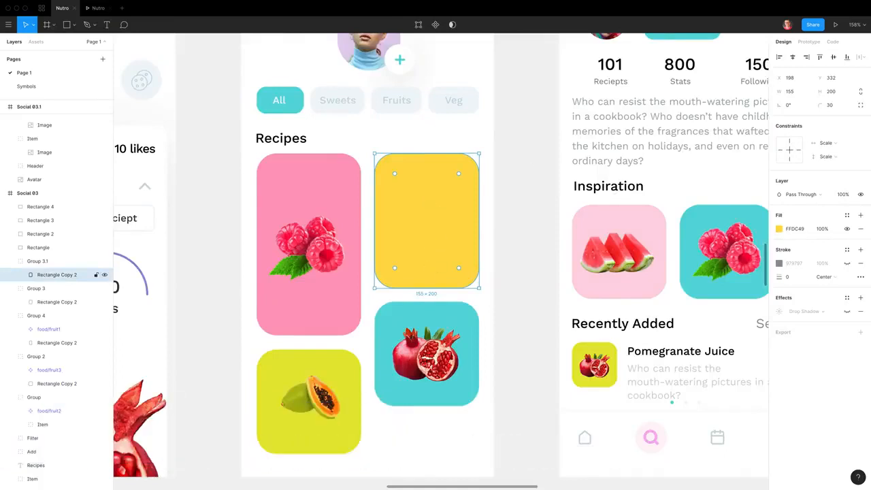
left_click_drag(870, 191, 803, 233)
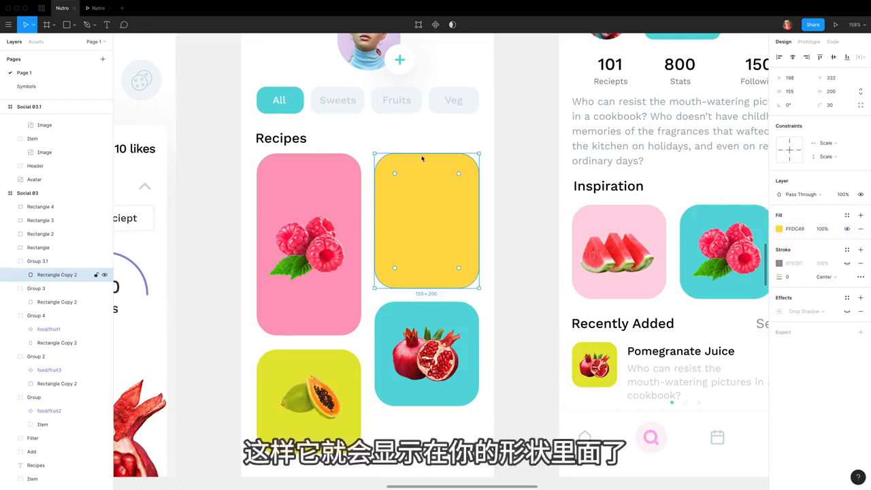
left_click(780, 229)
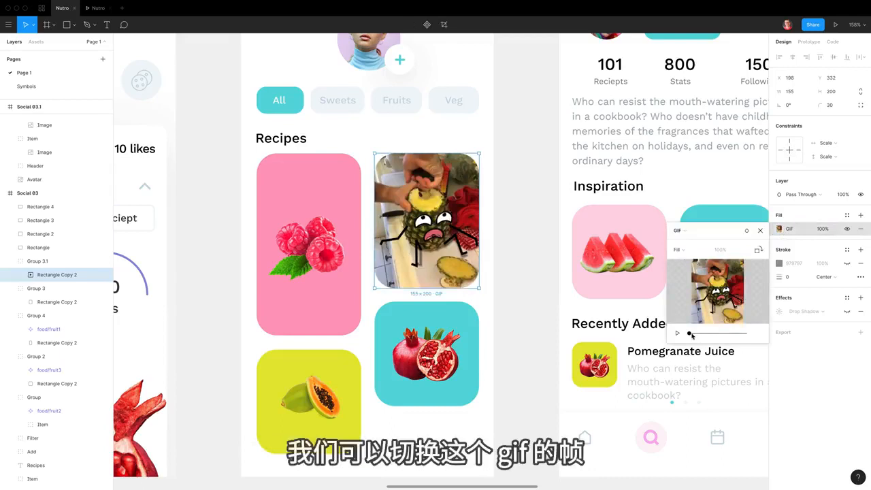
left_click_drag(691, 335, 741, 332)
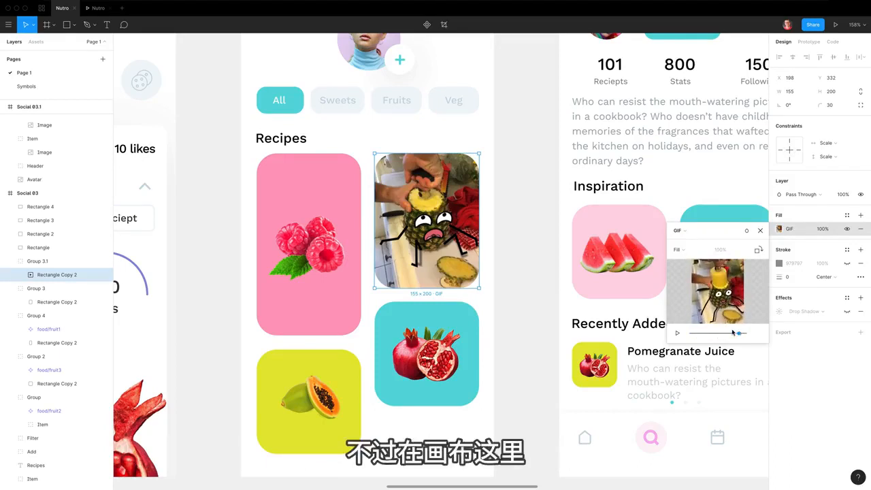
left_click(733, 333)
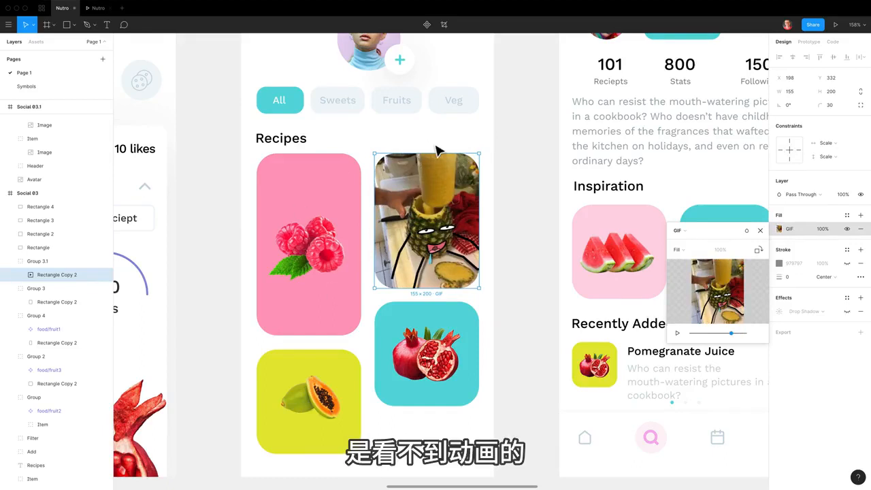
- Set the GIF fill's blend mode to Multiply and run the prototype
left_click(747, 231)
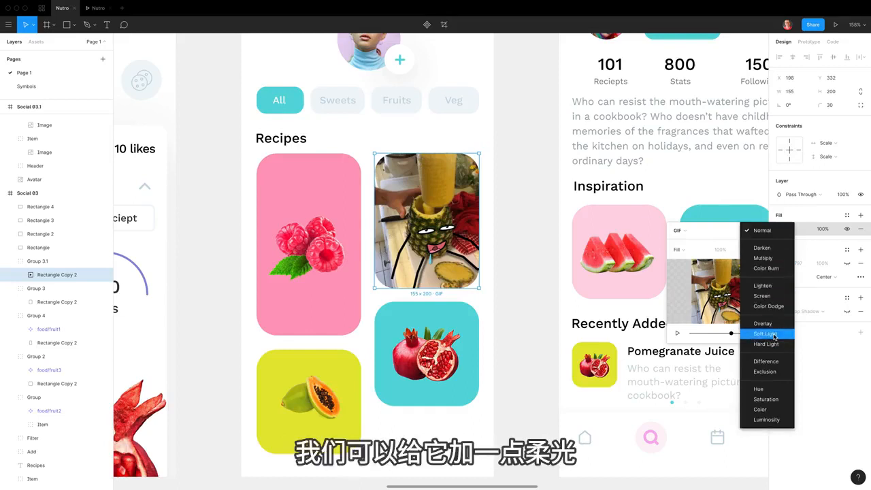
left_click(765, 259)
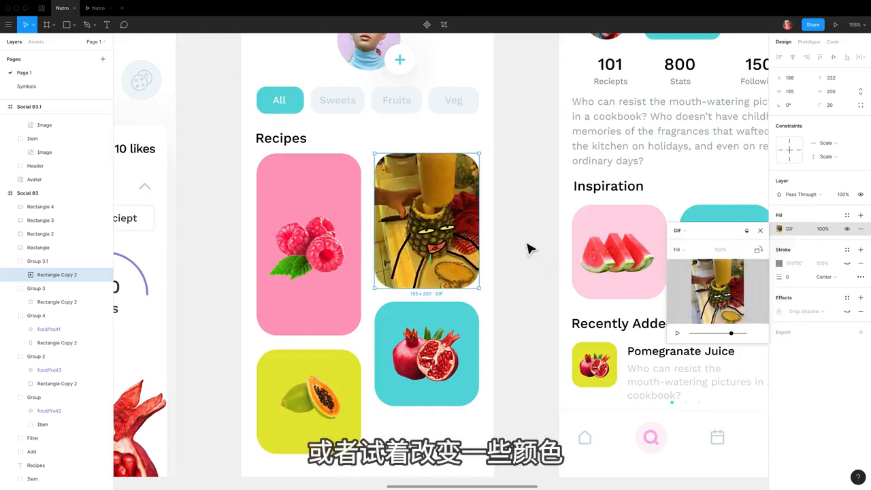
left_click(836, 25)
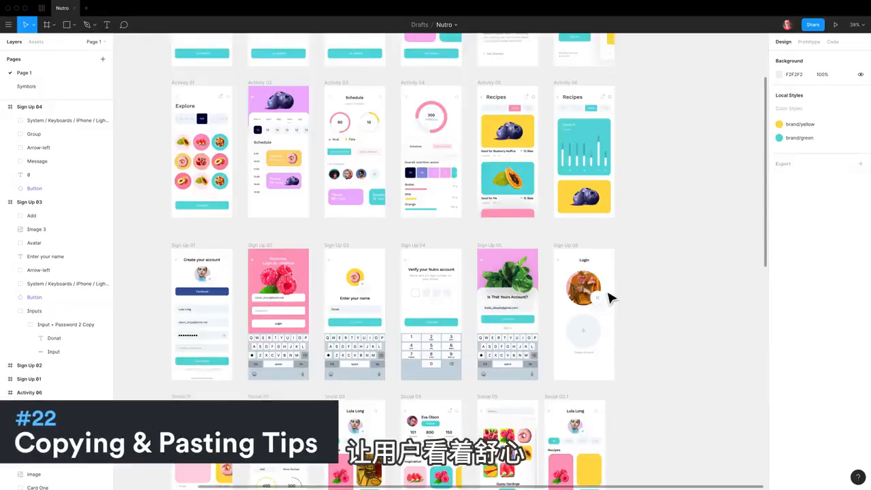
- Select the donut image inside the yellow avatar circle of Sign Up 03 and copy it
scroll(355, 302, "up", 10)
left_click(392, 231)
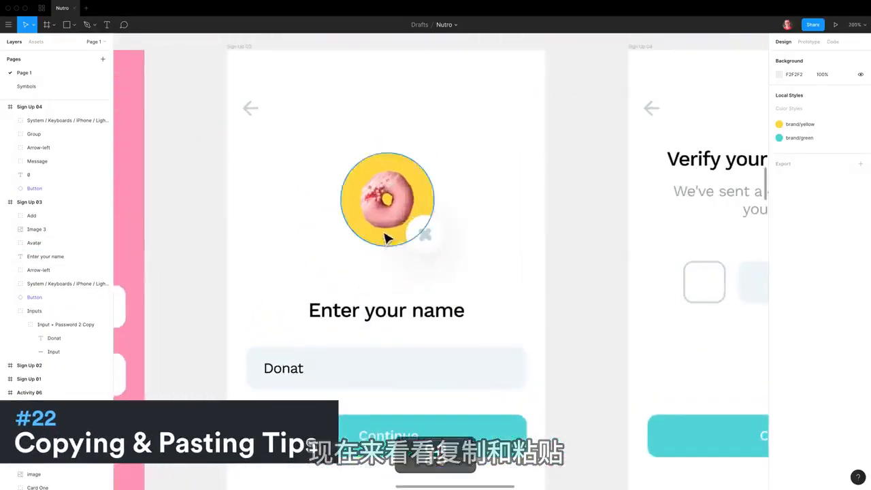
left_click(394, 224)
key("super+c")
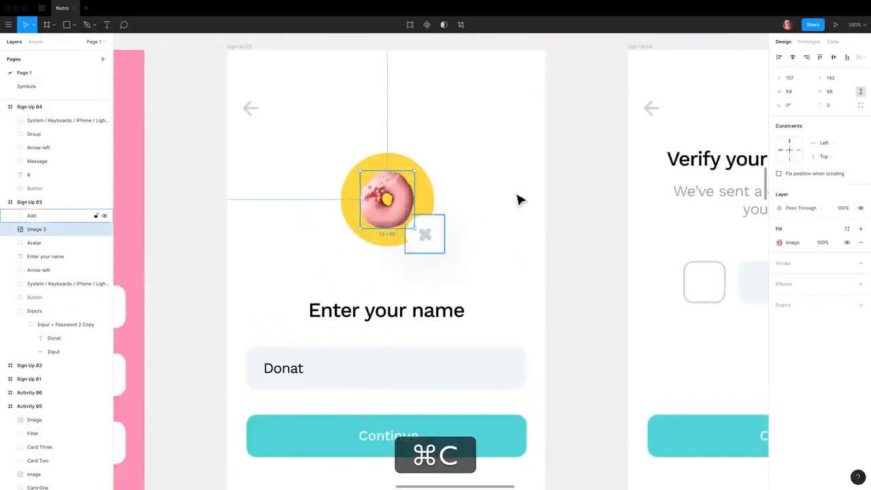
- Paste the donut image into Walkthrough 04 with nothing selected, check its place in the layer order, and delete the pasted image
scroll(520, 197, "down", 10)
scroll(533, 207, "up", 5)
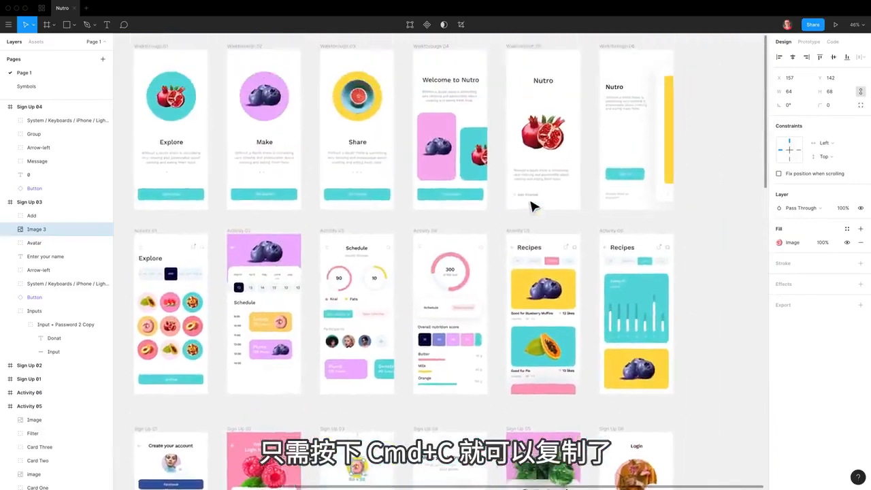
left_click(414, 187)
scroll(414, 219, "up", 5)
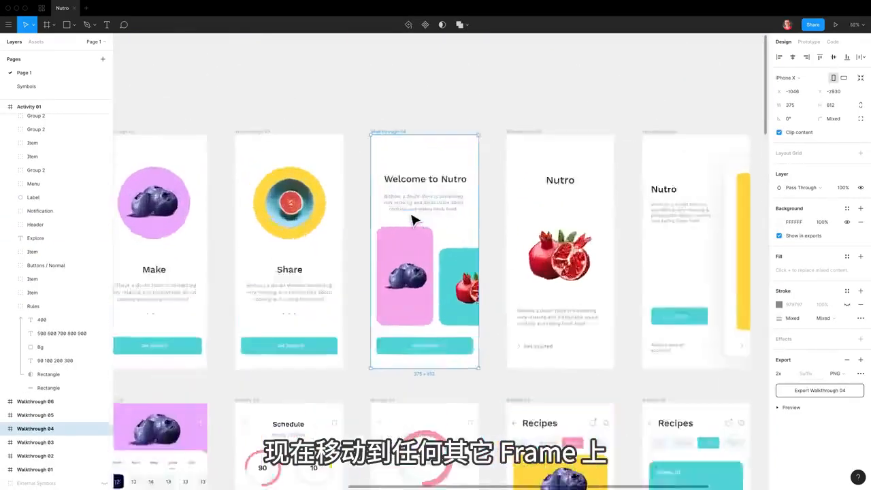
key("Escape")
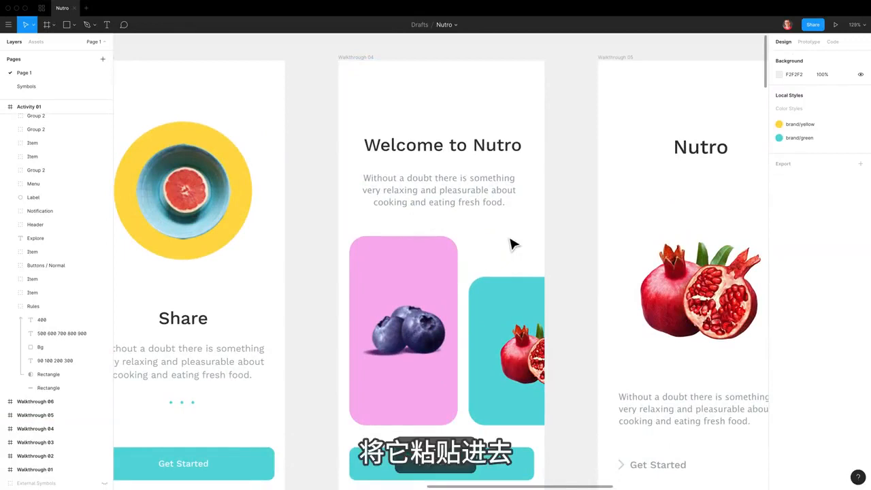
key("super+v")
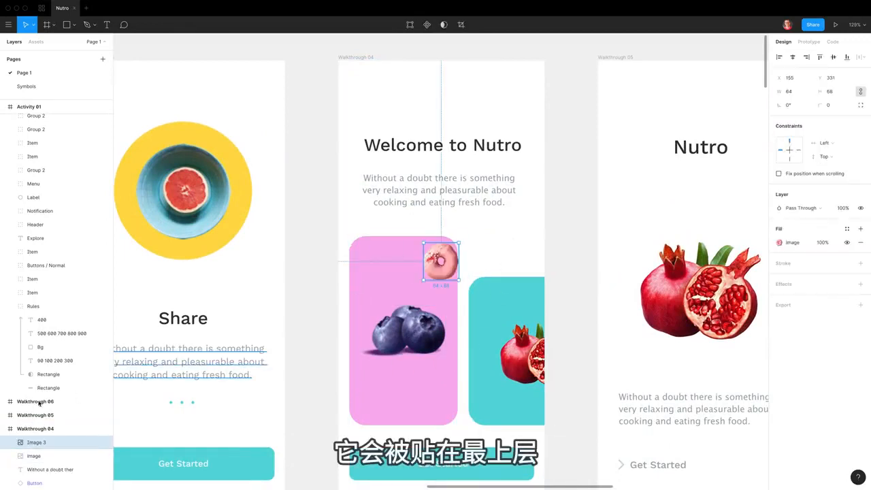
scroll(34, 454, "down", 2)
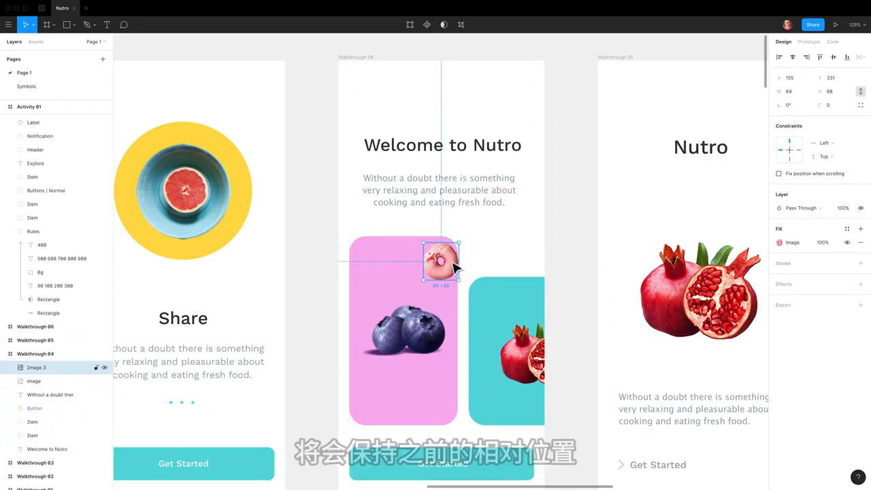
key("Delete")
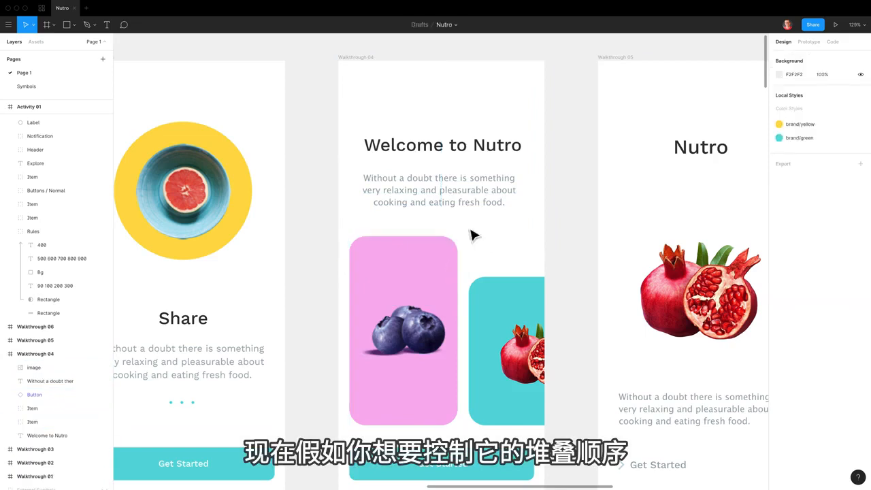
- Paste the donut image directly above the description text layer in Walkthrough 04, compare the layer order, and delete the pasted image
left_click(449, 198)
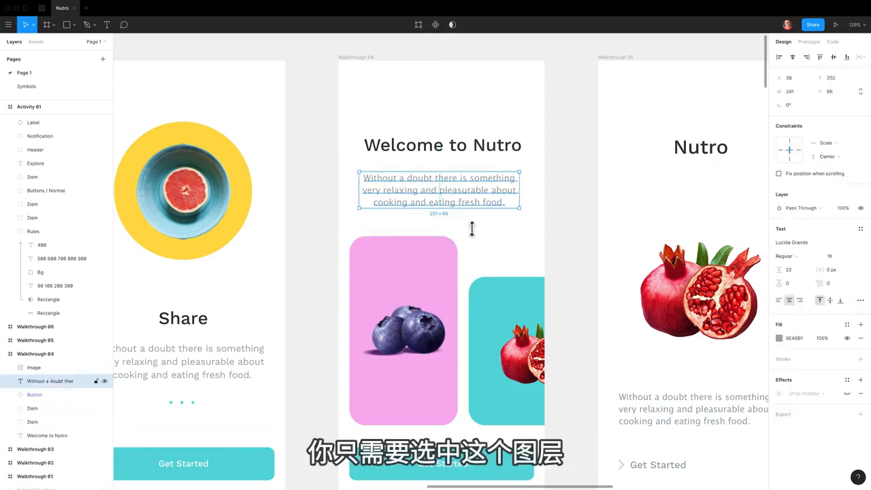
key("super+v")
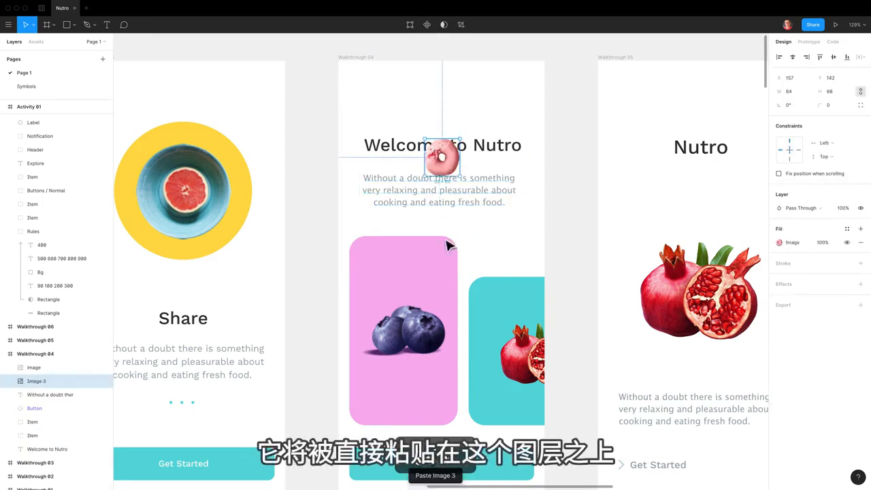
left_click(40, 395)
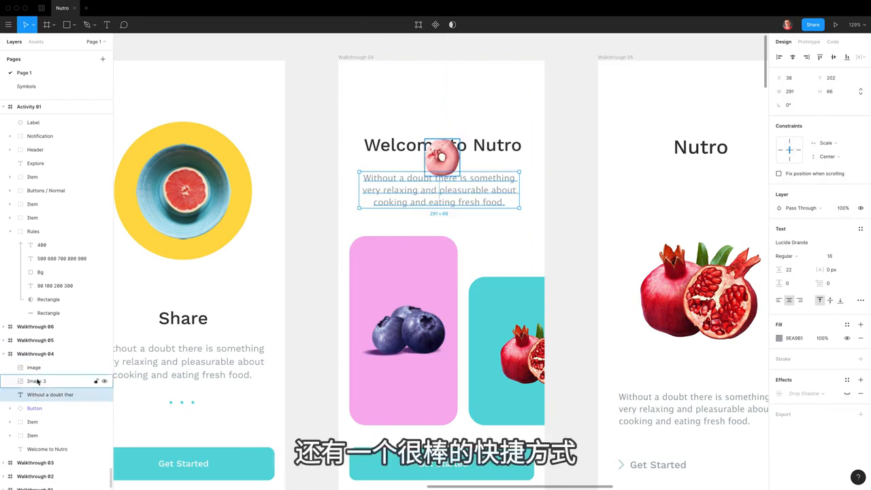
left_click(40, 381)
key("Delete")
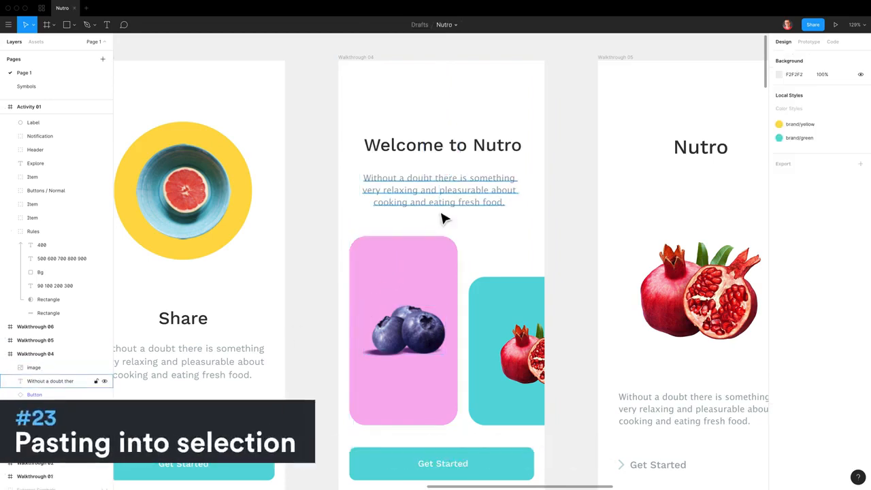
- Select the pink card rectangle in Walkthrough 04 and paste the copied donut image over the selection
left_click(410, 268, "super")
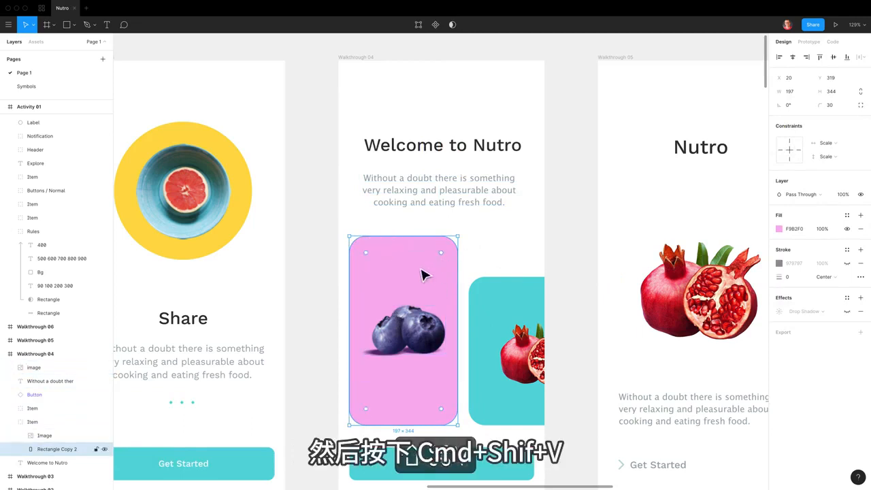
key("super+shift+v")
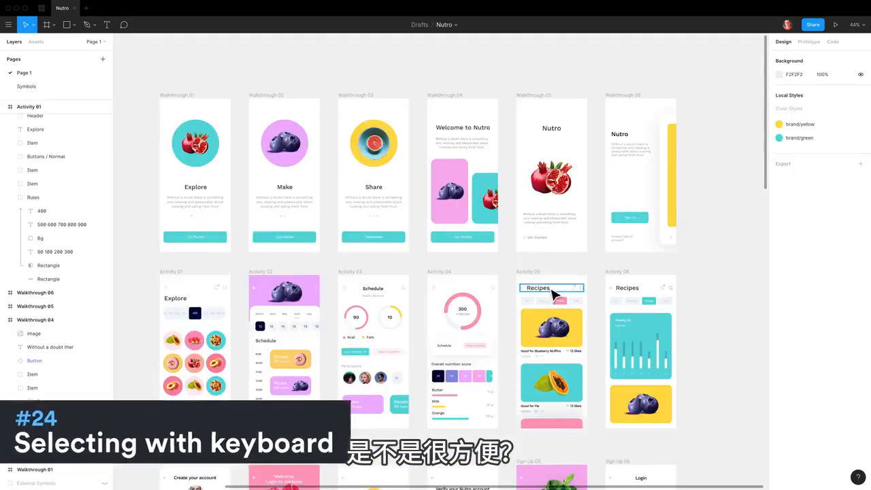
- Select the pink progress ring in Activity 04, enter its vector editing mode, return to the object level and deselect it
scroll(463, 310, "up", 10)
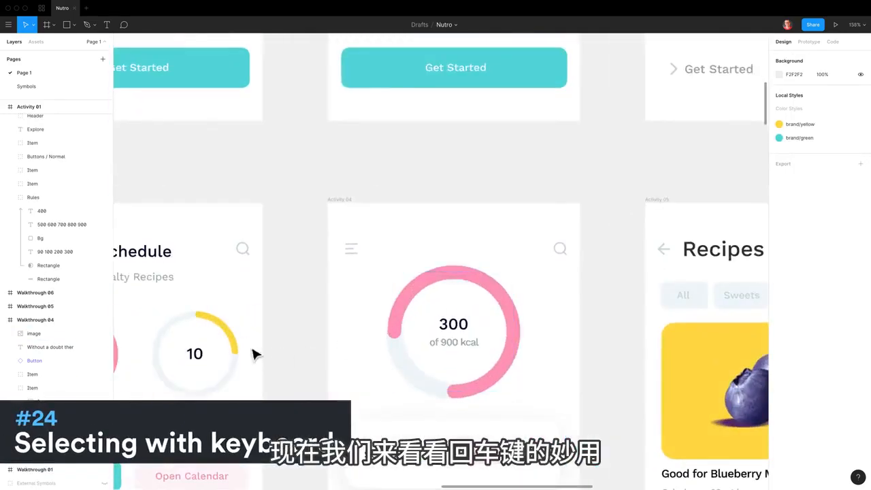
left_click(441, 284)
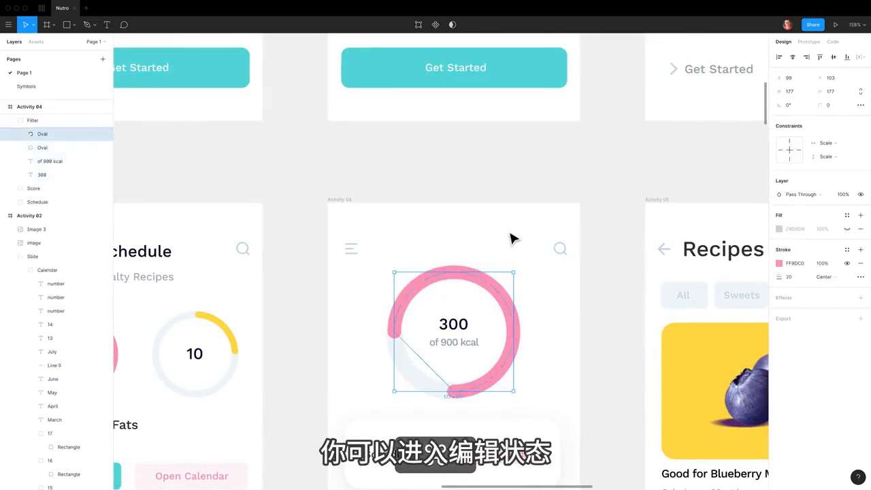
key("Return")
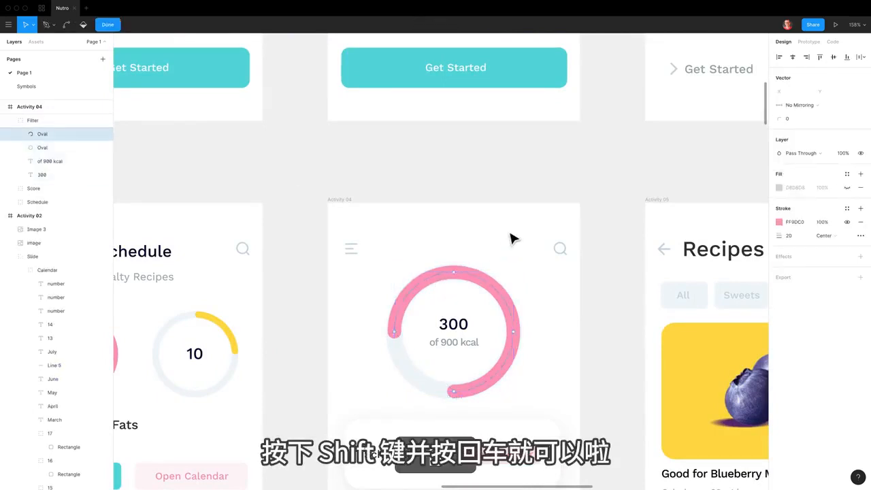
key("shift+Return")
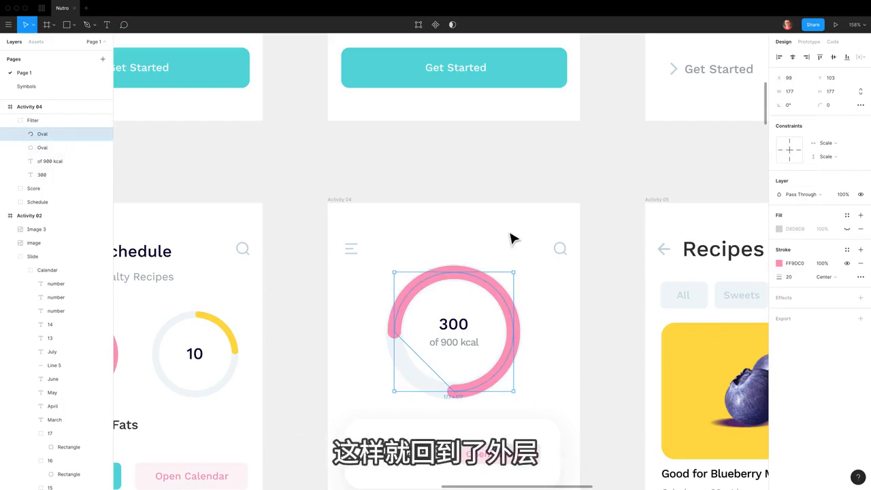
left_click(514, 238)
- Select the Slide group in Activity 02, descend the selection two levels into its nested layers, and move back up to the parent level
scroll(511, 240, "left", 5)
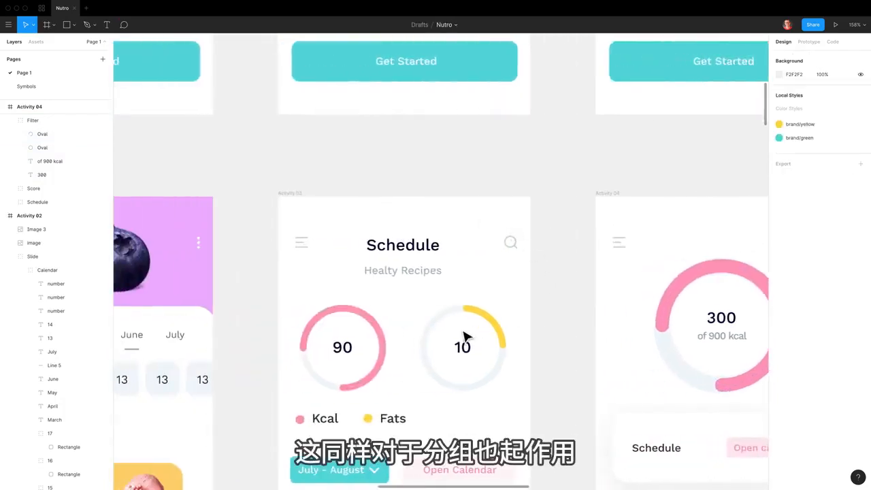
scroll(356, 361, "down", 5)
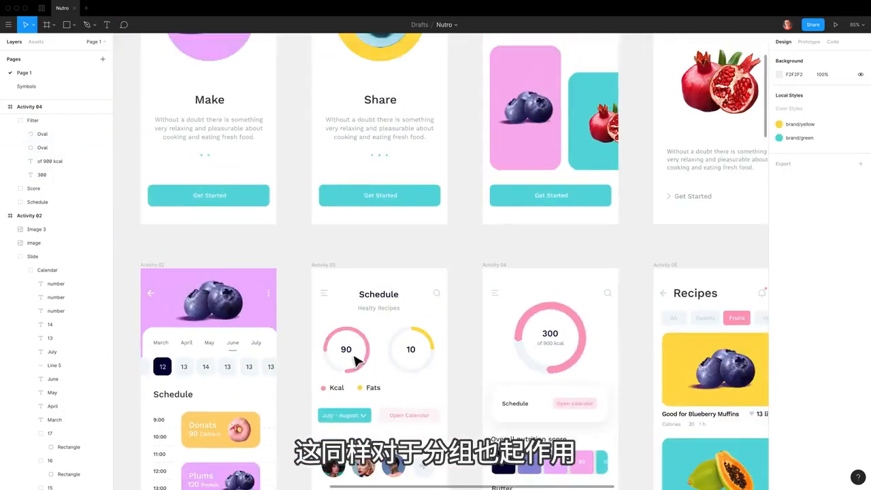
left_click(256, 371)
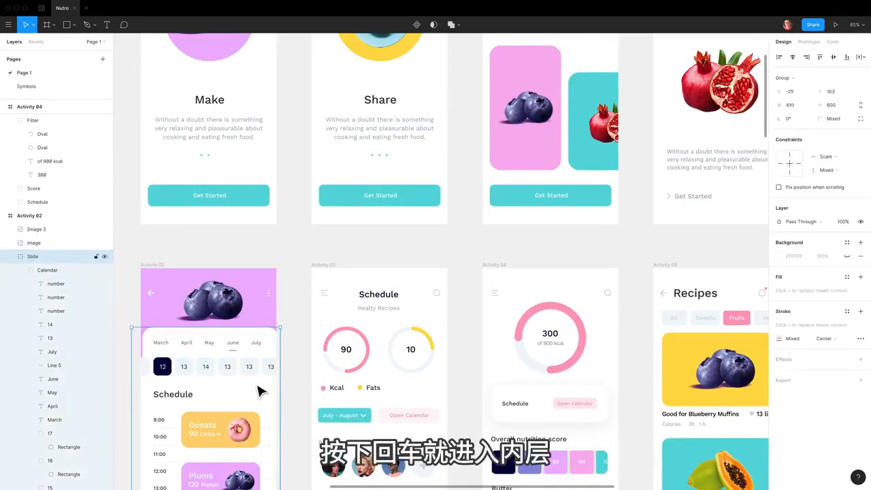
key("Return")
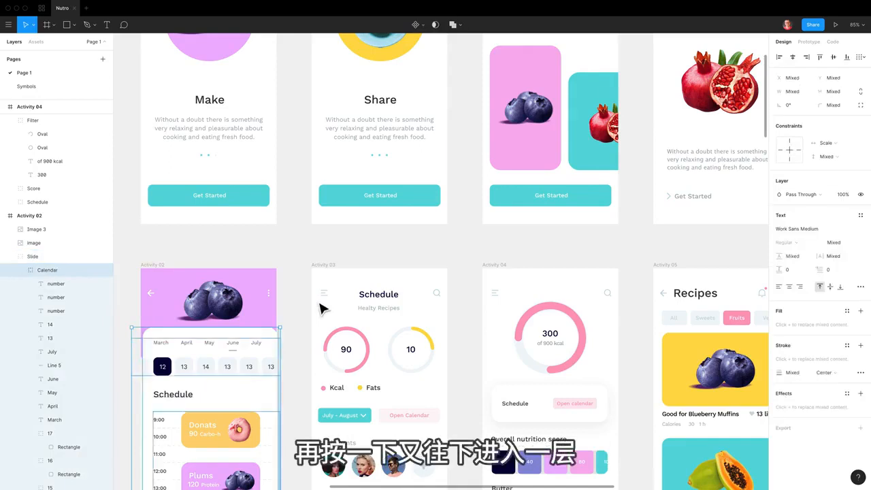
key("Return")
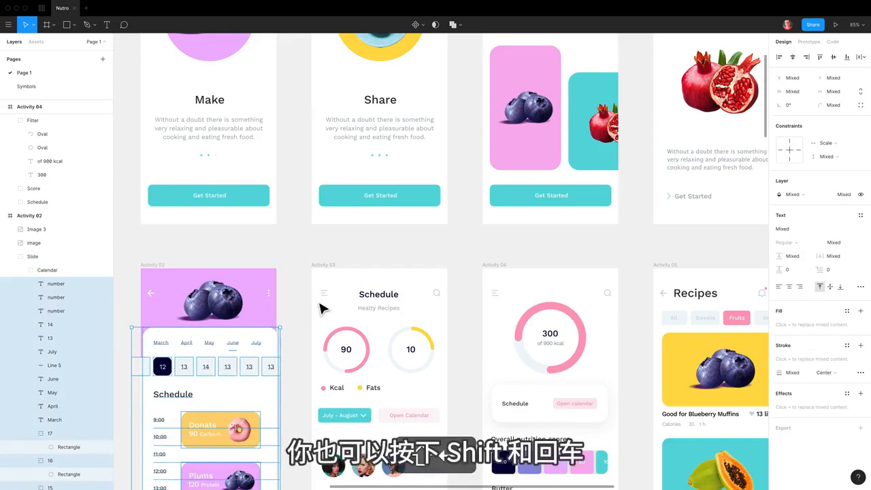
key("shift+Return")
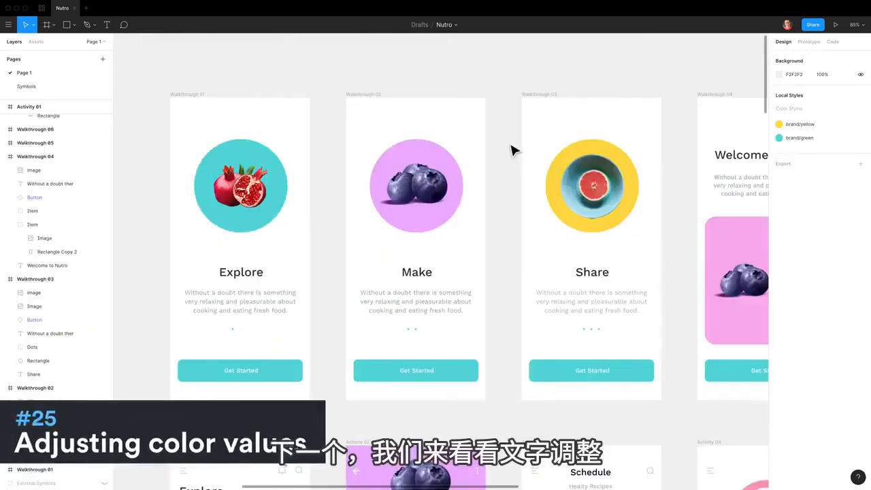
- Select the description text in Walkthrough 02 and set its fill colour to black, 000000
left_click(442, 312)
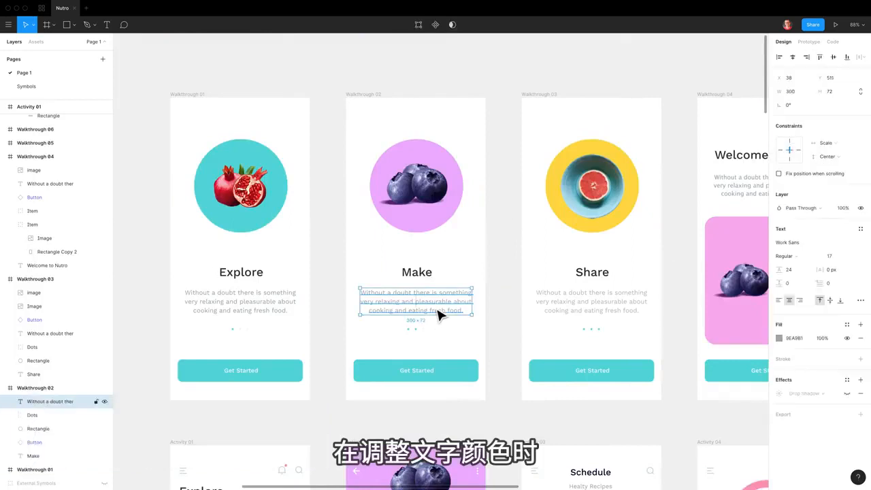
left_click(779, 339)
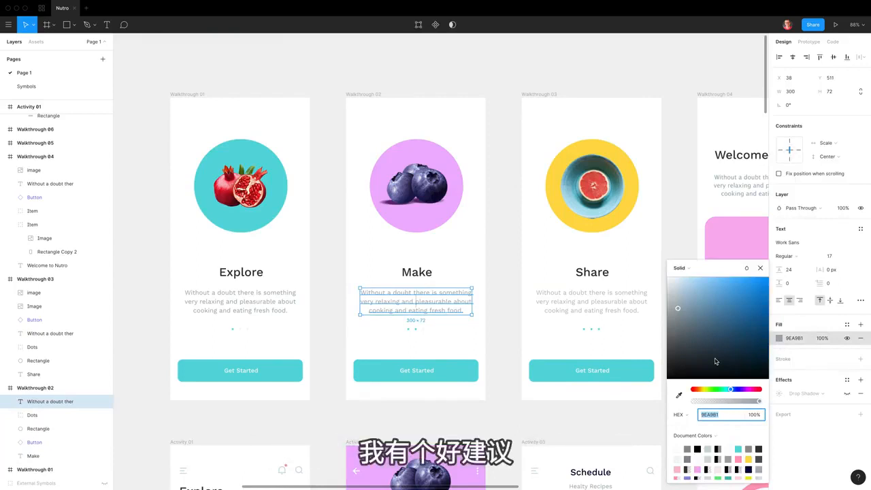
left_click_drag(699, 360, 670, 381)
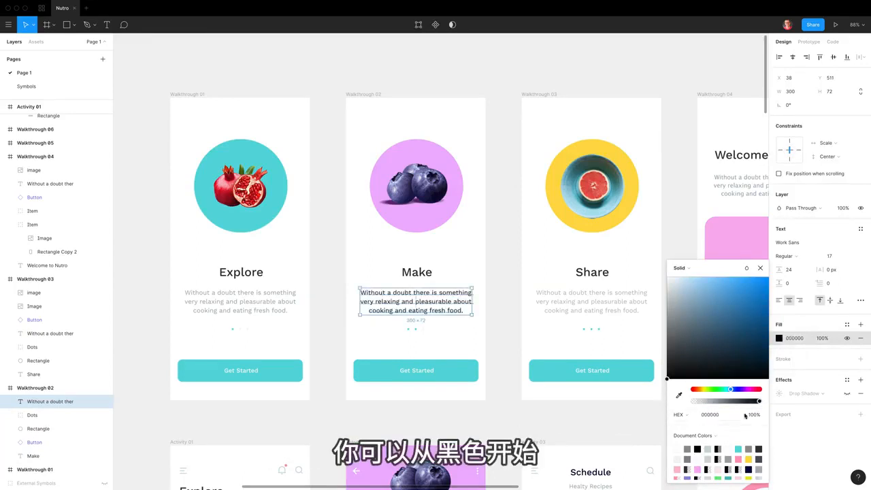
- Adjust the description text's fill value lighter and darker in small and large increments, ending at grey 707070
left_click(796, 338)
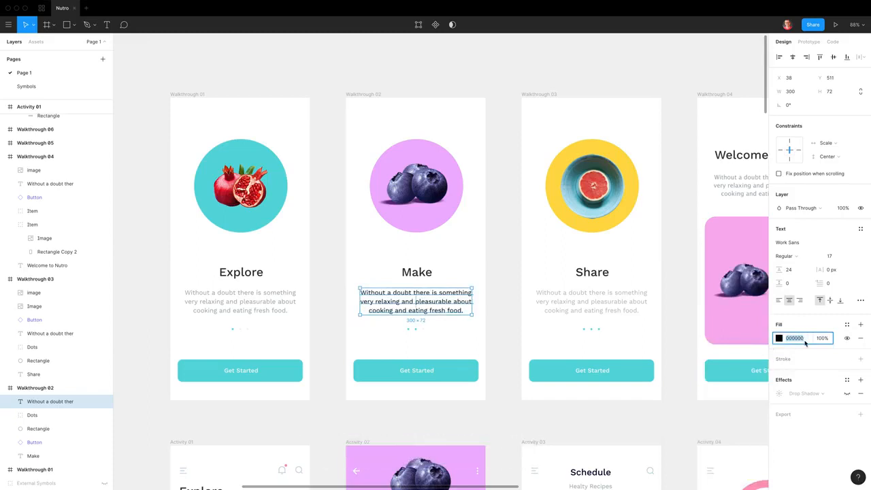
key("Up")
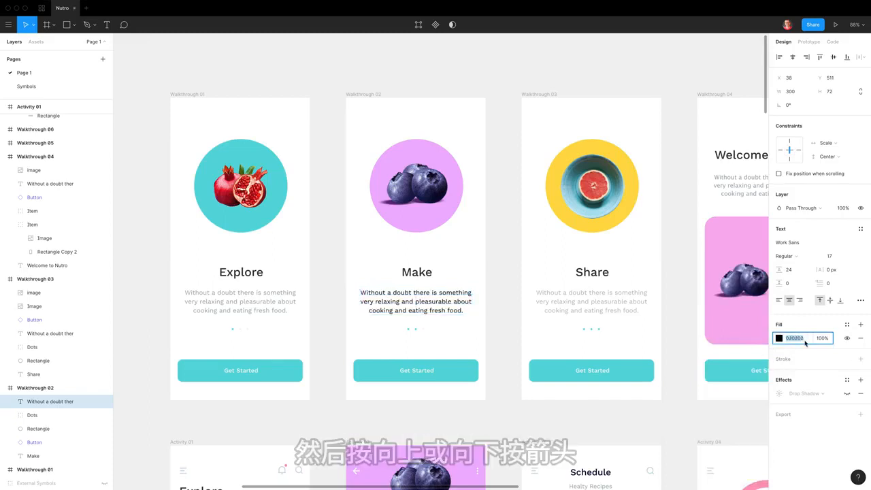
key("Down")
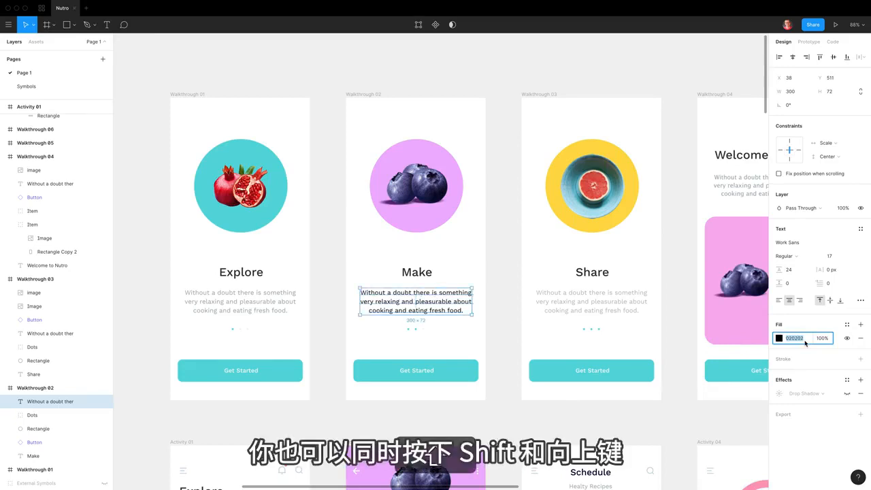
key("shift+Up")
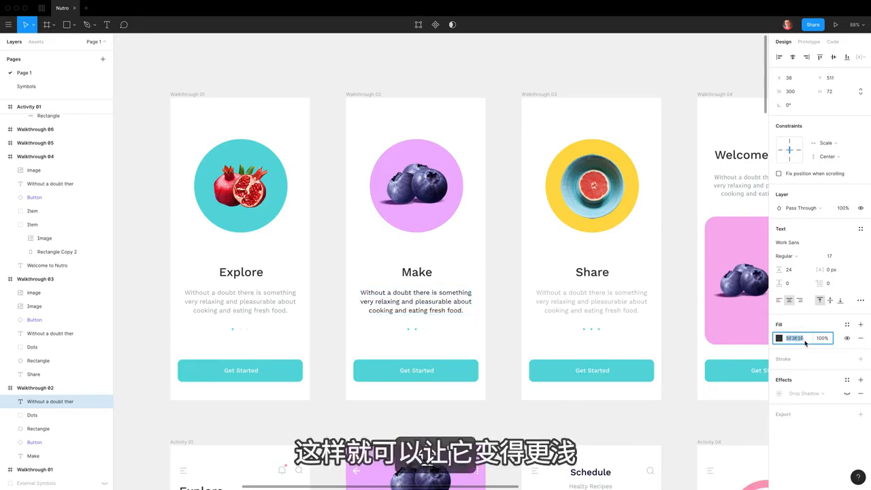
key("shift+Up")
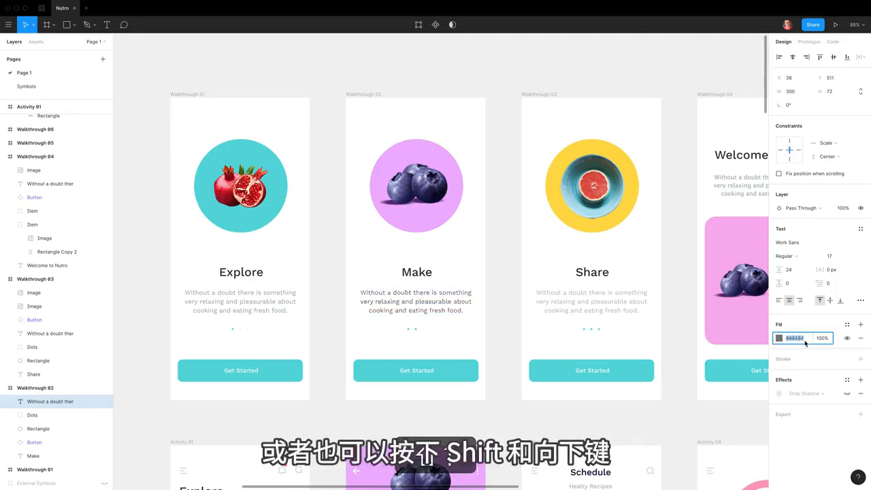
key("shift+Down")
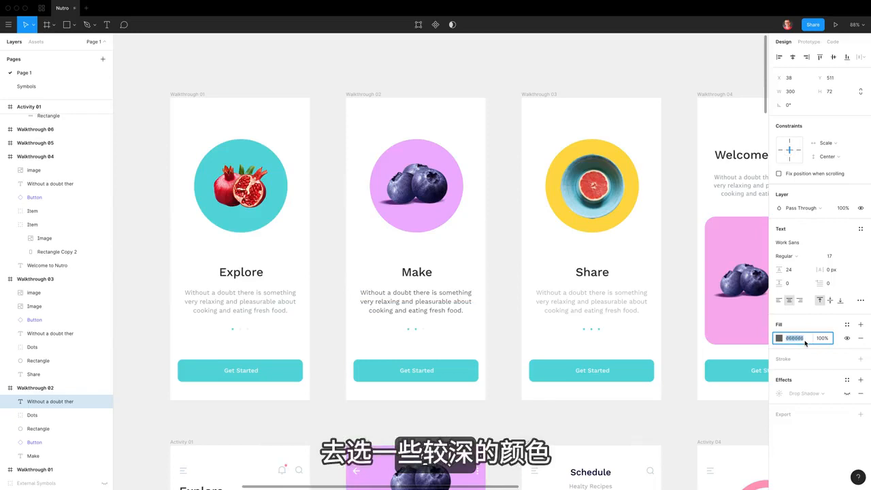
key("shift+Up")
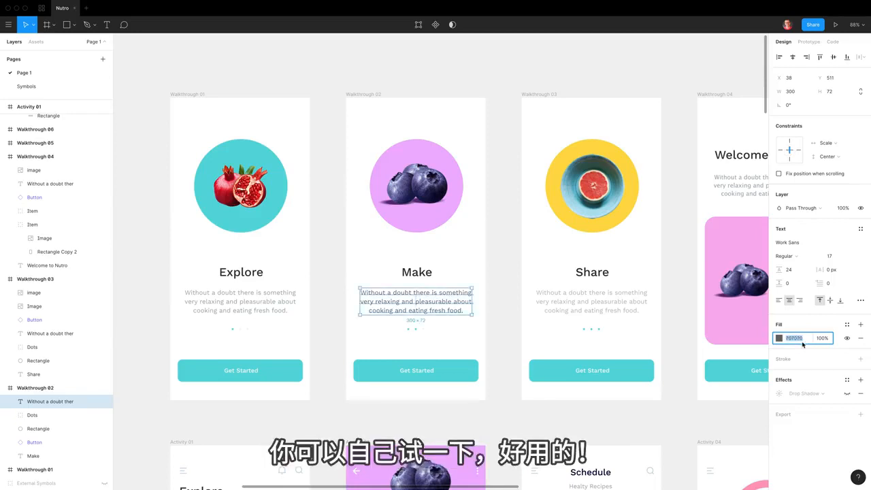
- Replace the Walkthrough 02 description with the CSS rule ".bp { color: rgba(0, 0, 0, 0.84); }", copy it, and undo the text replacement
double_click(401, 298)
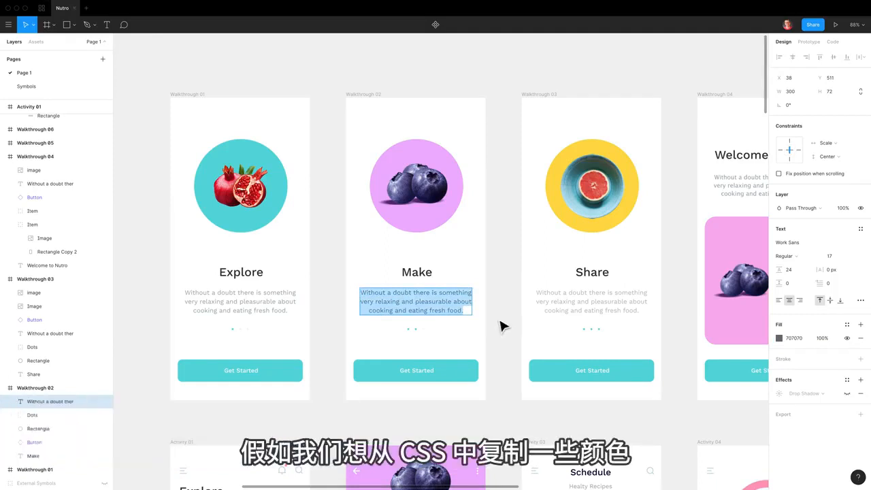
type(".bp {   color: rgba(0, 0, 0, 0.84); }")
left_click_drag(409, 293, 429, 311)
key("super+c")
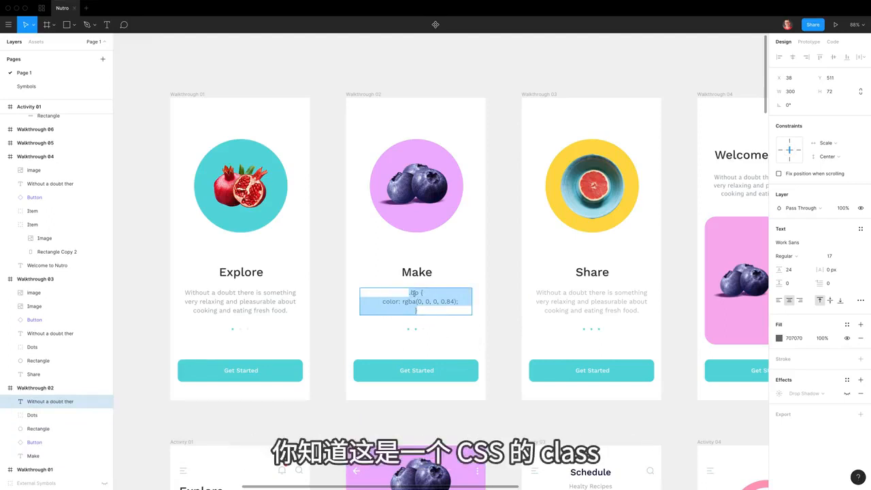
left_click(405, 302)
left_click_drag(424, 310, 403, 293)
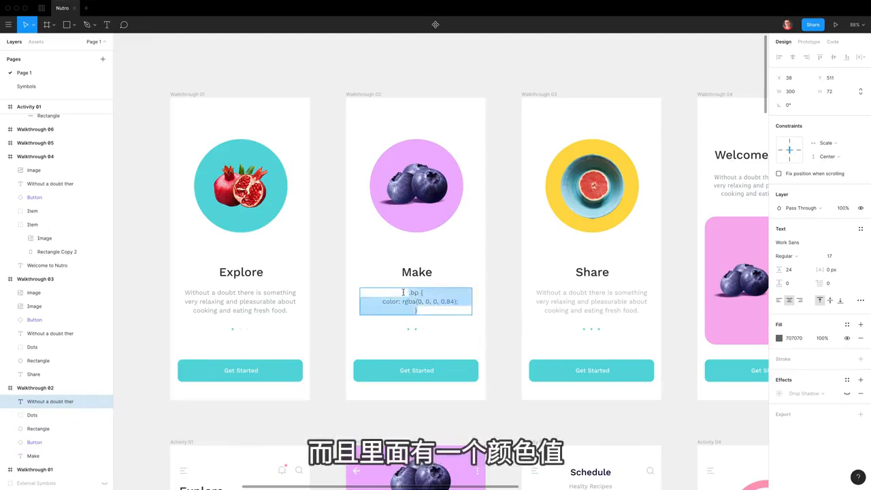
key("super+v")
key("super+a")
key("super+v")
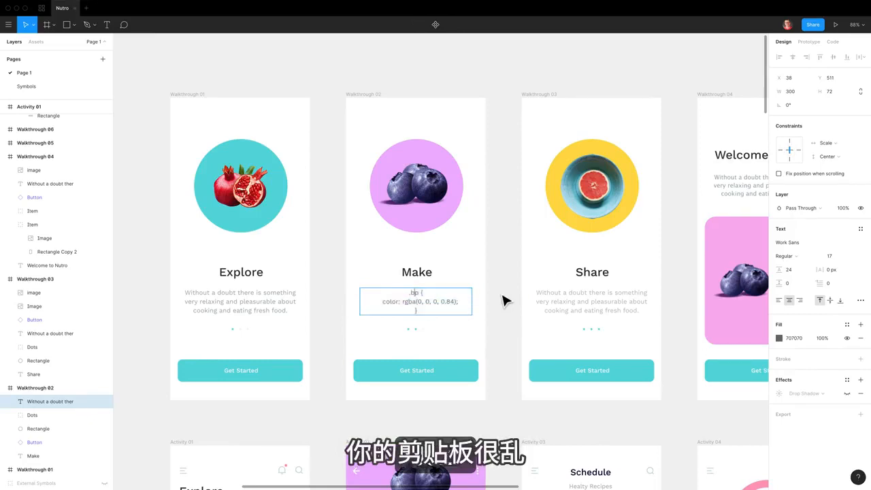
key("super+a")
key("super+z")
key("super+z")
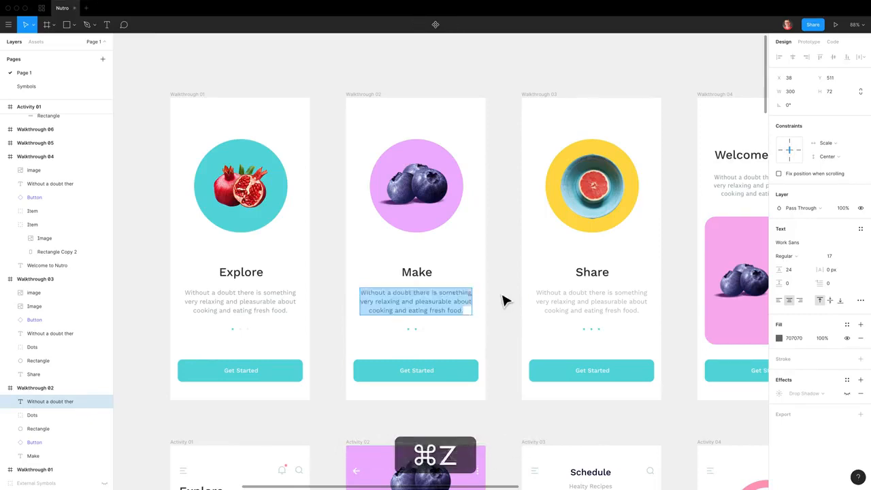
- Set the fill of the Walkthrough 02 description text to BBBBBB and deselect it
left_click(796, 340)
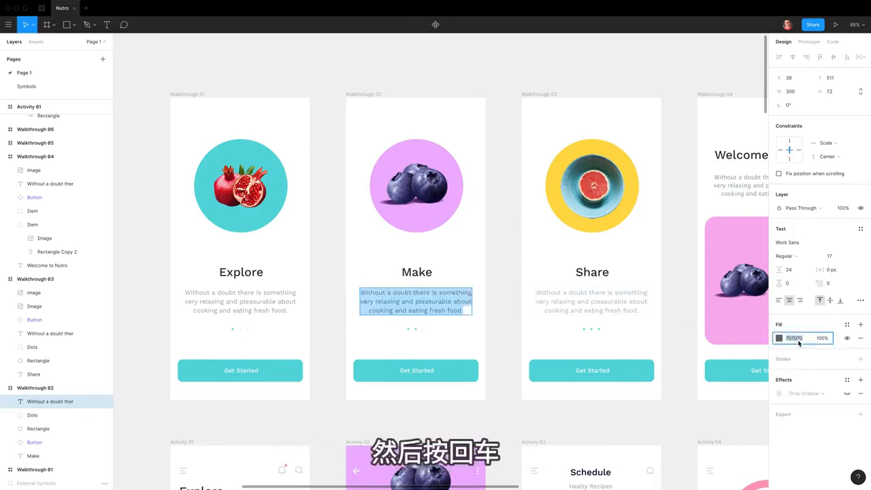
key("Return")
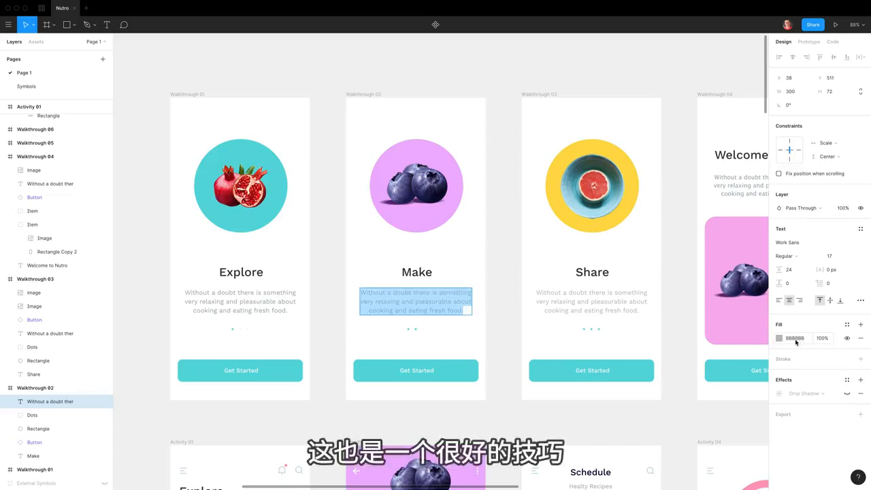
left_click(502, 301)
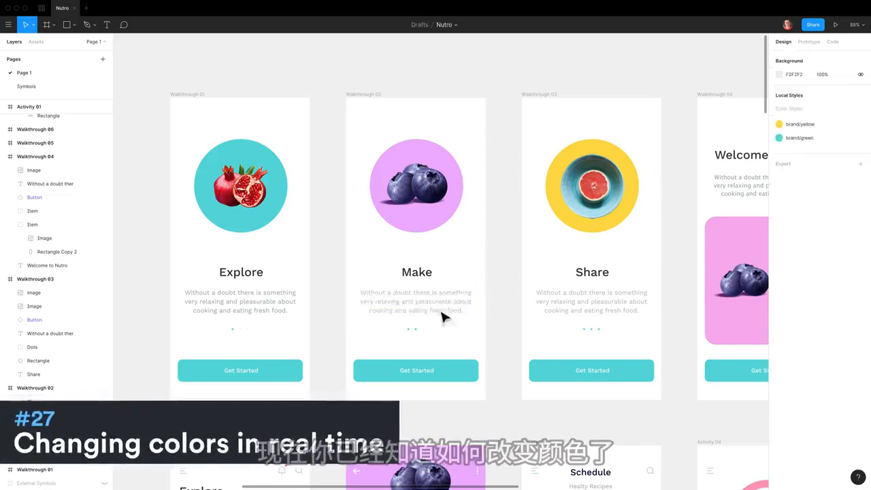
- Select the purple circle behind the blueberries in Walkthrough 02 and sample its fill from the teal Get Started button in Walkthrough 03
left_click(420, 228)
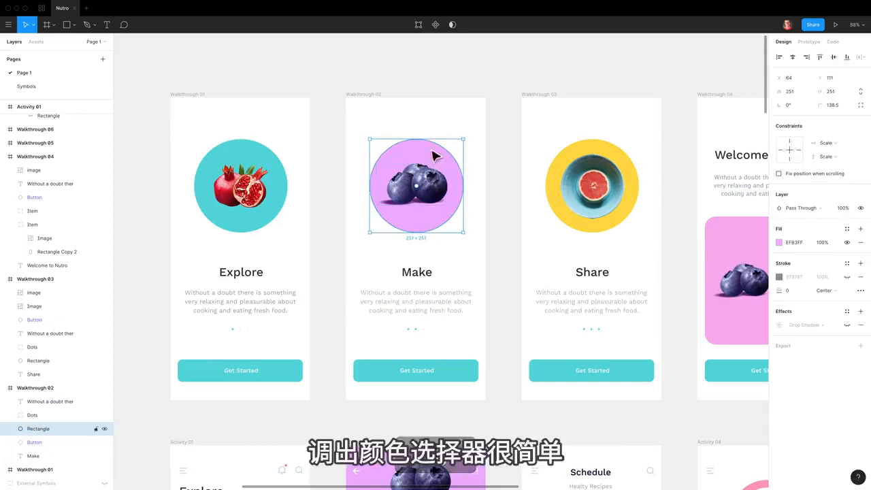
key("ctrl+c")
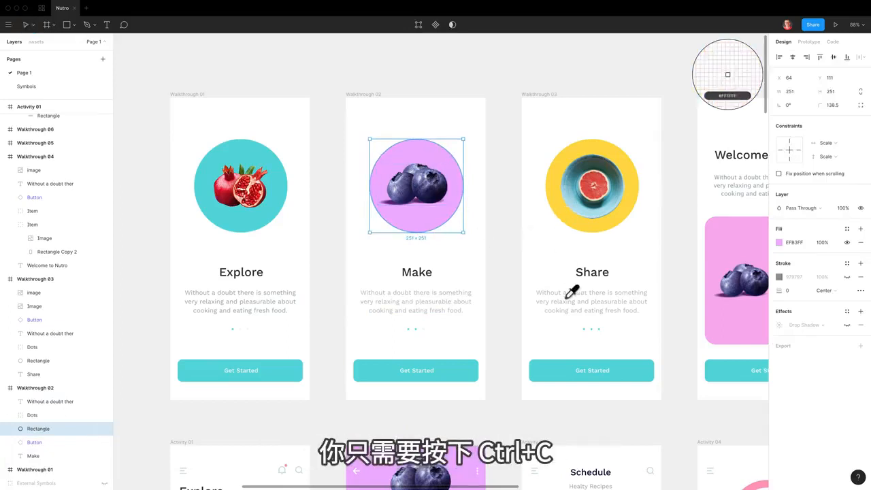
left_click(565, 379)
- Preview the Walkthrough 02 circle with yellow FFDC49 sampled from the Walkthrough 03 circle, continue sampling nearby colours, and undo the fill change
key("ctrl+c")
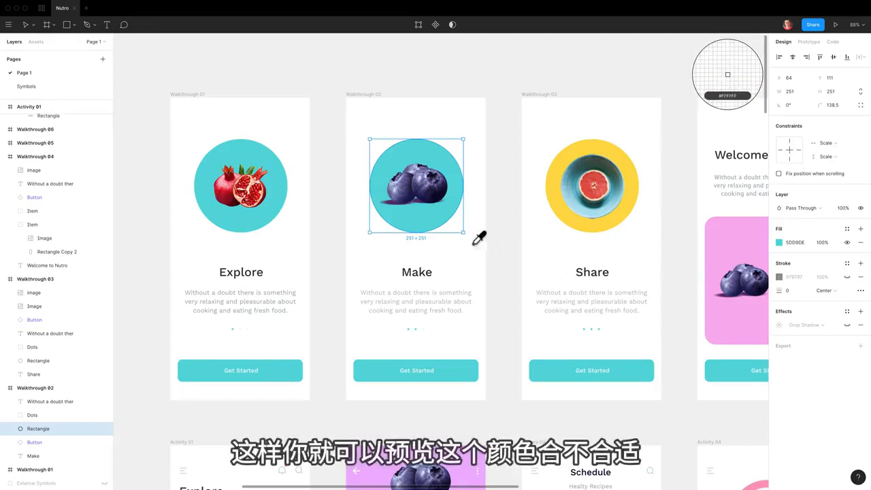
left_click(563, 212)
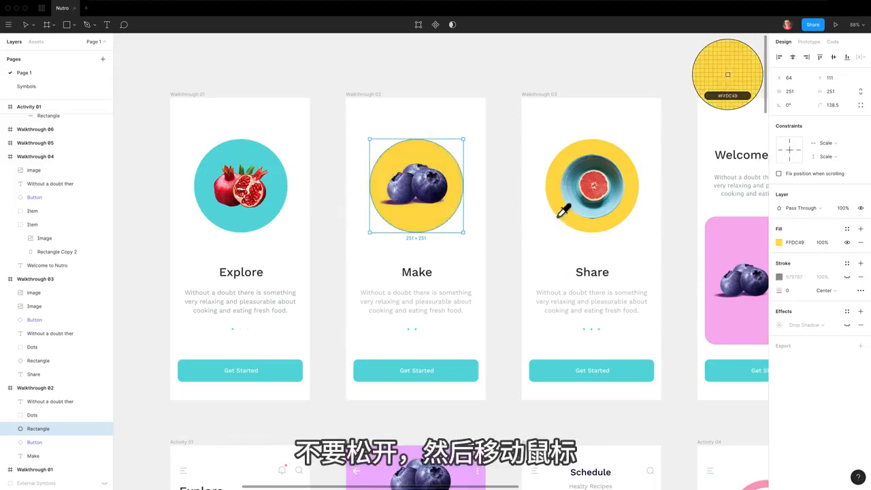
left_click_drag(564, 212, 659, 247)
key("ctrl+z")
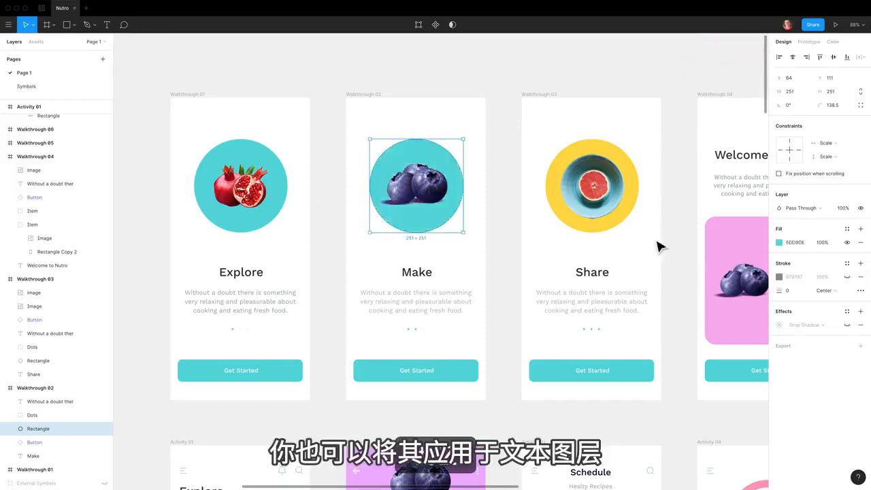
- Select the Walkthrough 02 description text and sample its fill as pink F9B2F0 from the card in Walkthrough 04
left_click(450, 302)
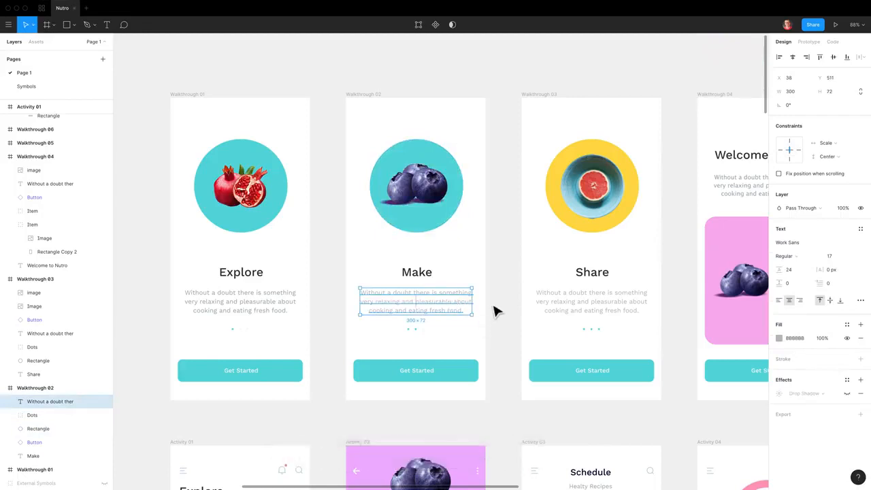
key("i")
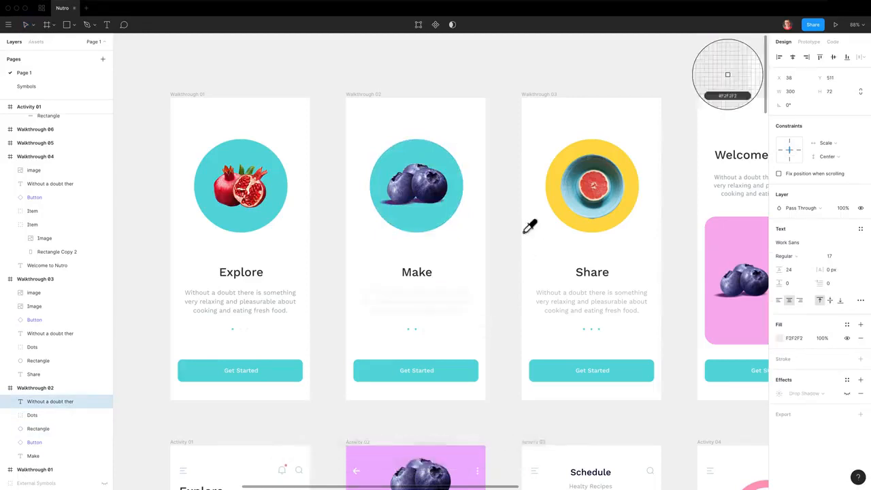
left_click_drag(551, 209, 723, 272)
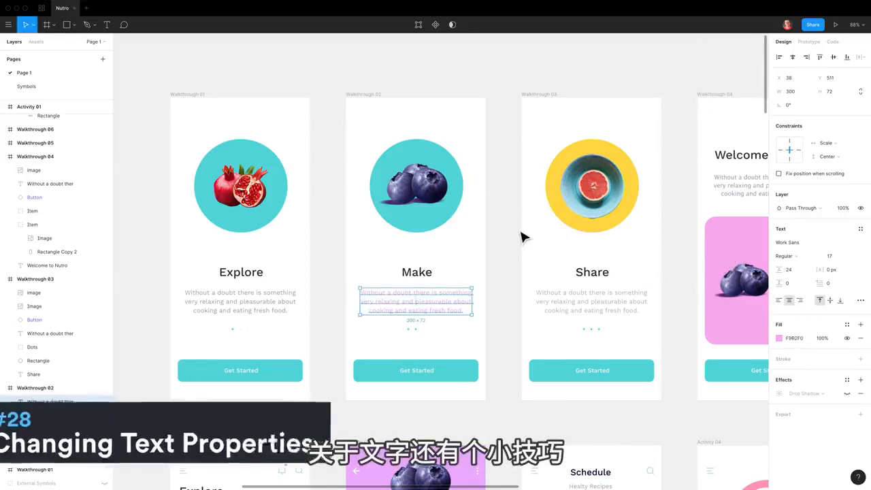
- Try to auto-fit the Walkthrough 02 description's text box to its content and undo the resize
double_click(477, 316)
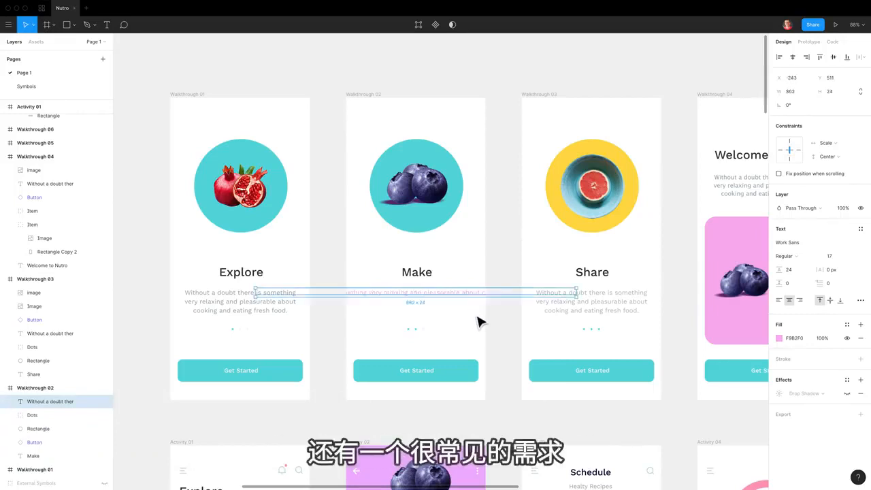
key("ctrl+z")
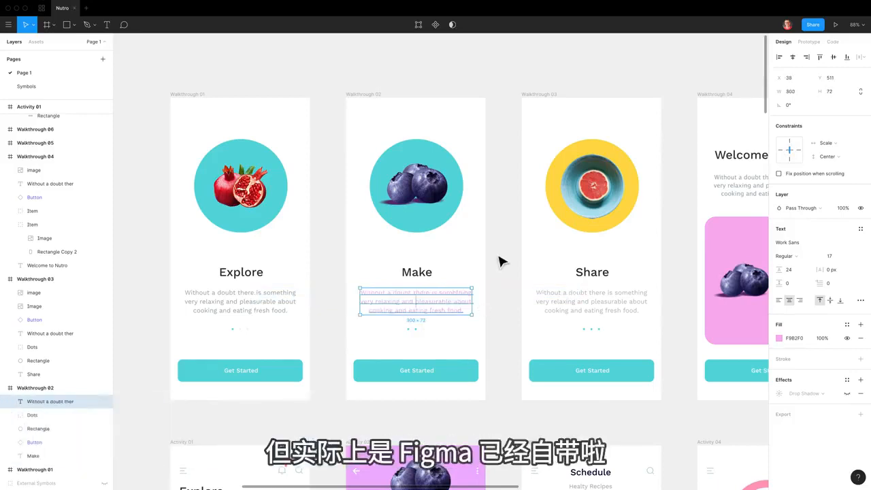
- Select all text with the same font as the Walkthrough 02 description and change its font to Avenir
key("ctrl+slash")
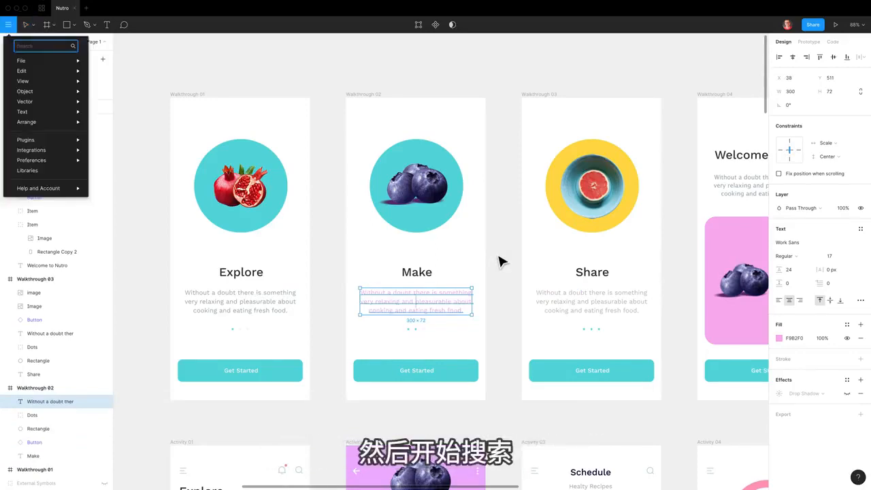
type("font")
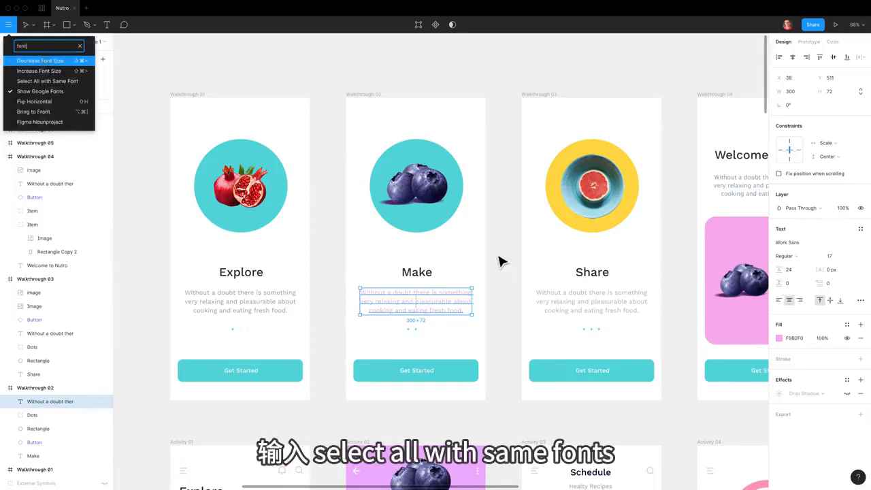
left_click(62, 84)
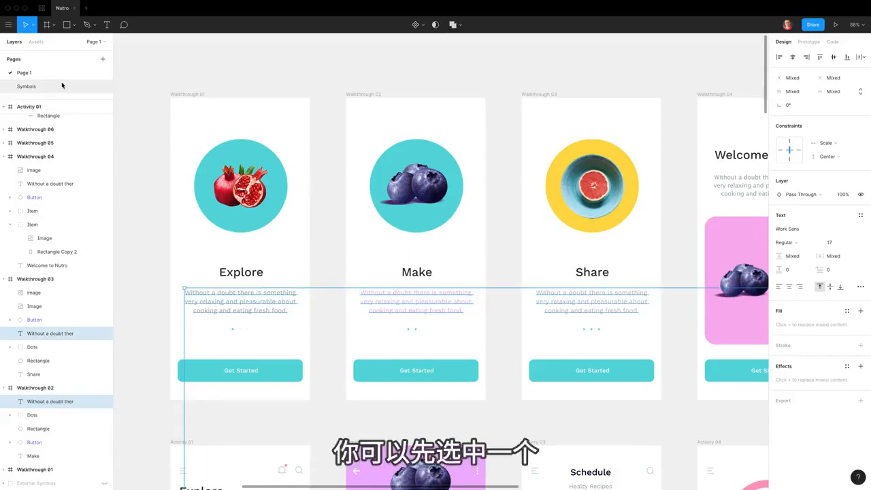
left_click(797, 230)
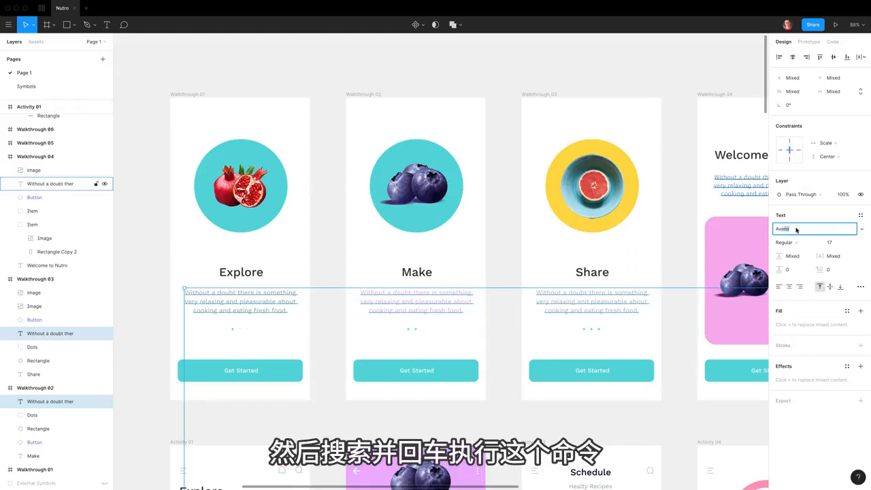
key("Return")
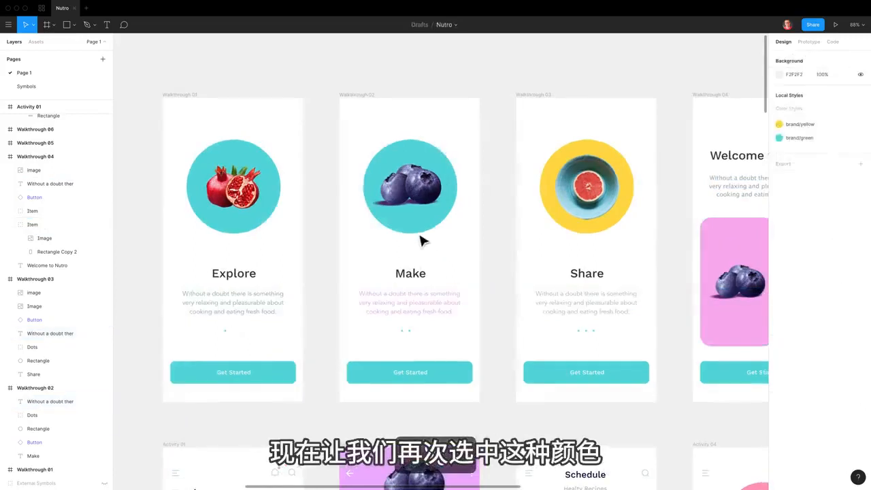
- Open the fill colour picker for the Walkthrough 02 circle beside the artwork and shift the hue through blue to green
left_click(420, 232)
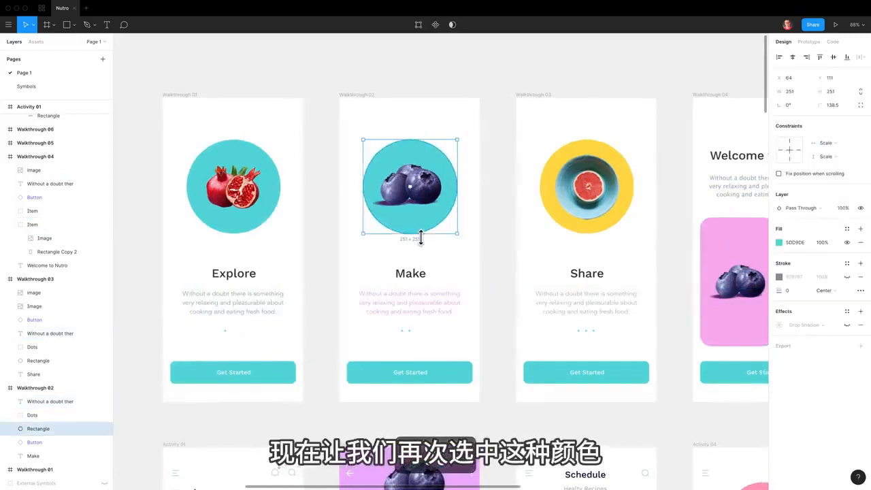
left_click(780, 243)
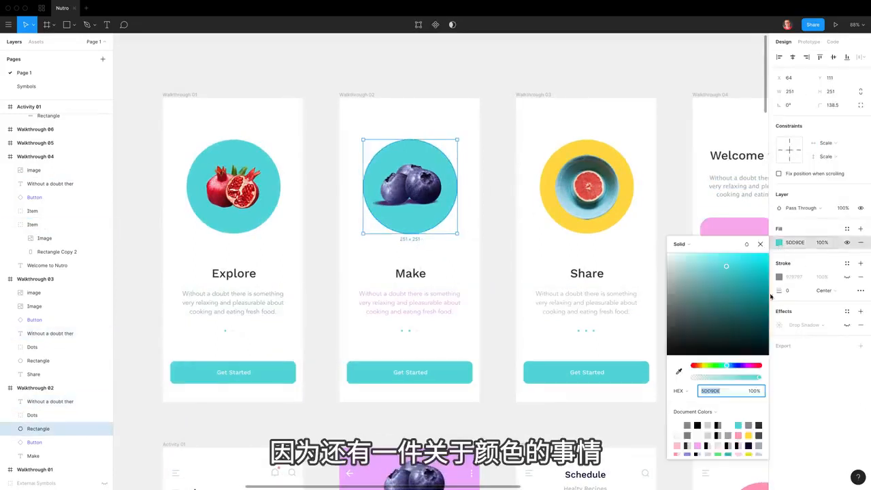
left_click_drag(718, 246, 525, 117)
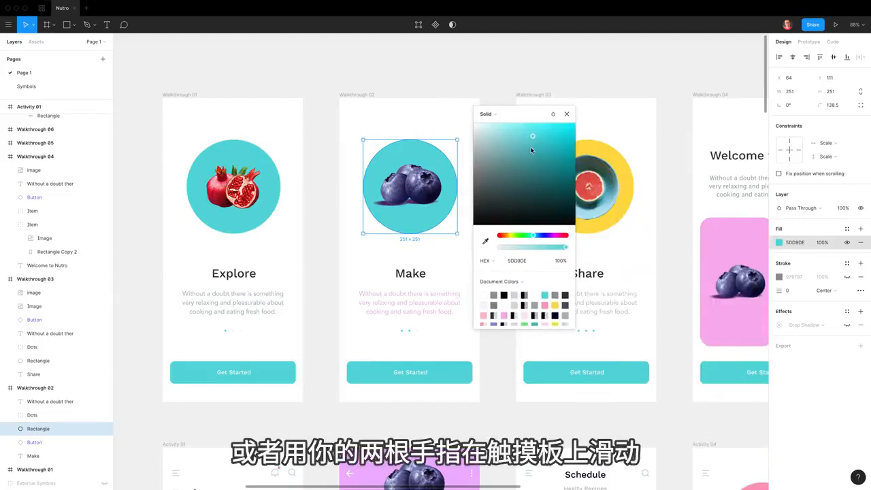
scroll(531, 150, "down", 5)
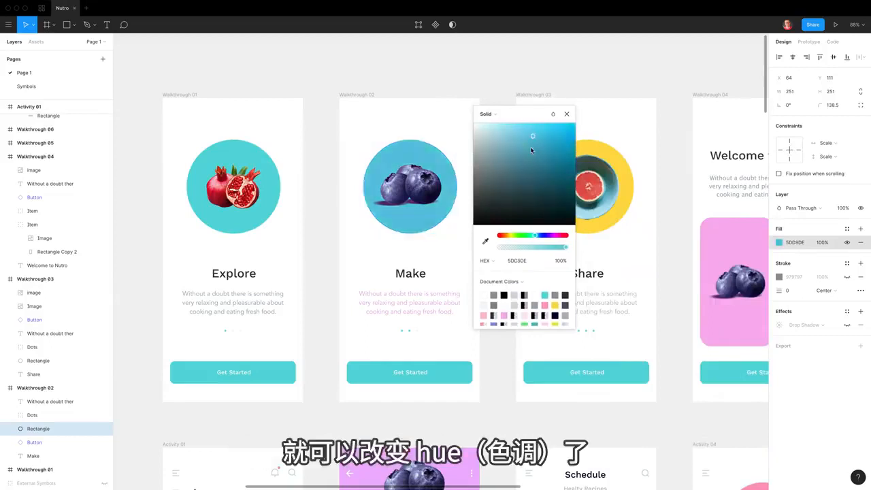
scroll(532, 151, "up", 5)
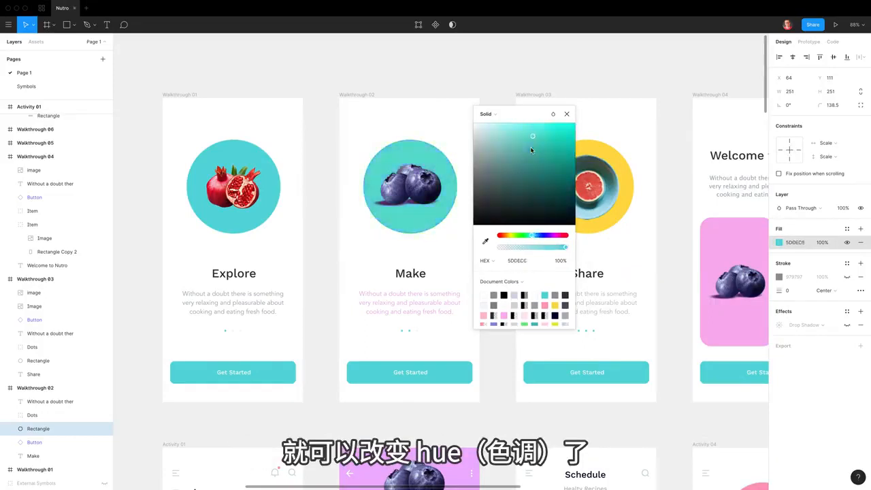
scroll(532, 151, "down", 8)
scroll(531, 151, "up", 15)
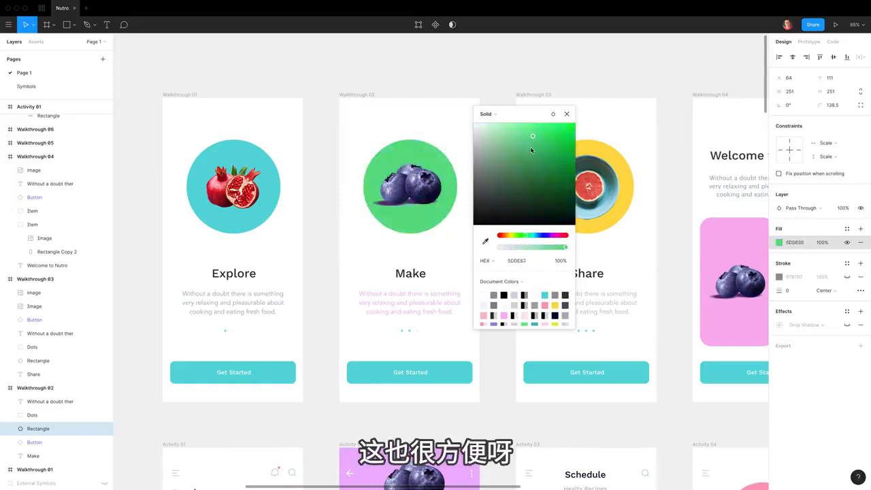
- Lower the green circle fill's opacity to about 79%, restore it to 100%, and keep varying its hue and opacity
key("alt")
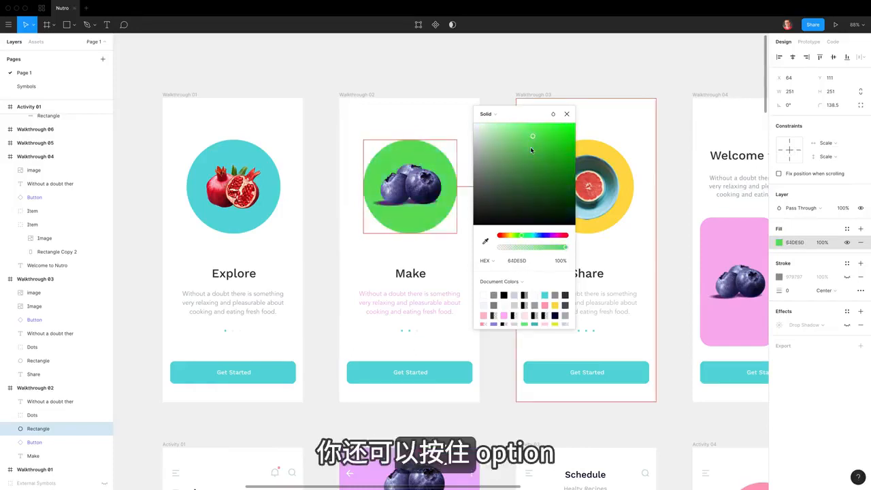
scroll(531, 151, "down", 10)
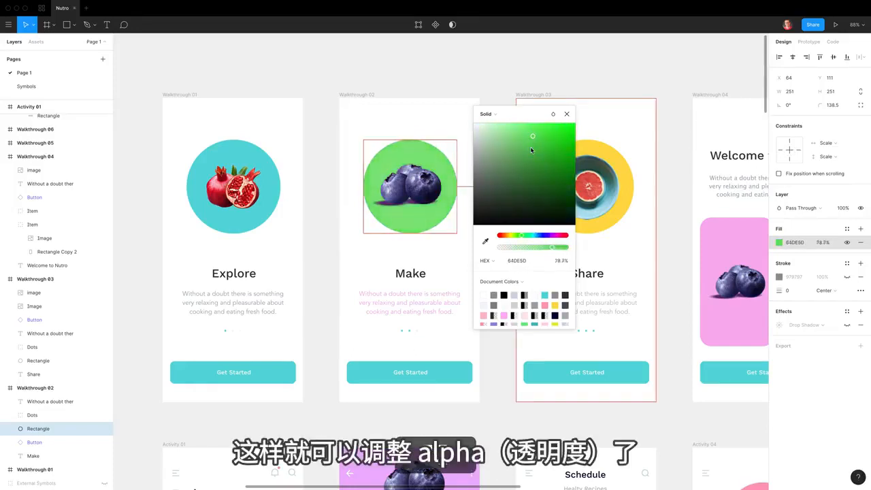
scroll(531, 146, "up", 4)
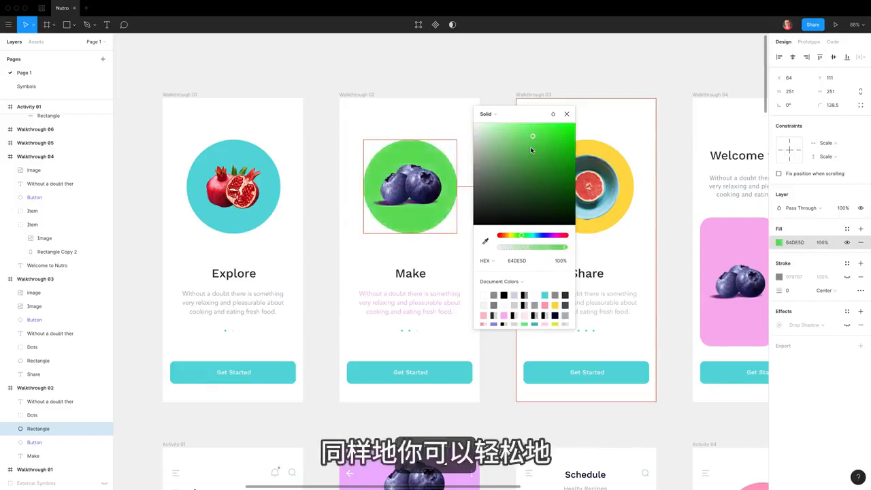
scroll(531, 147, "up", 7)
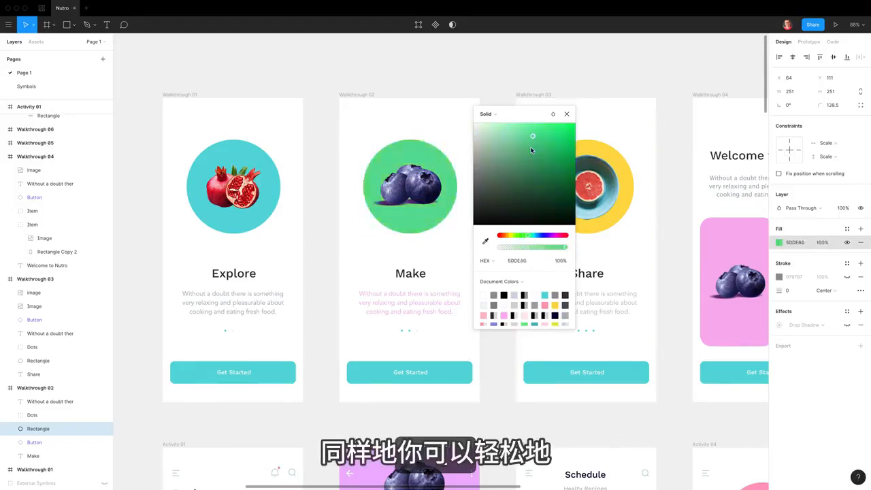
scroll(530, 146, "down", 4)
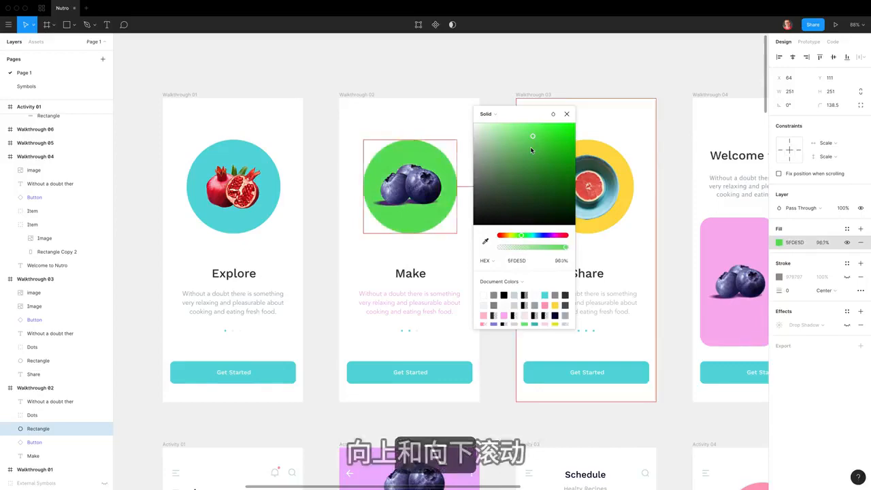
scroll(530, 147, "up", 4)
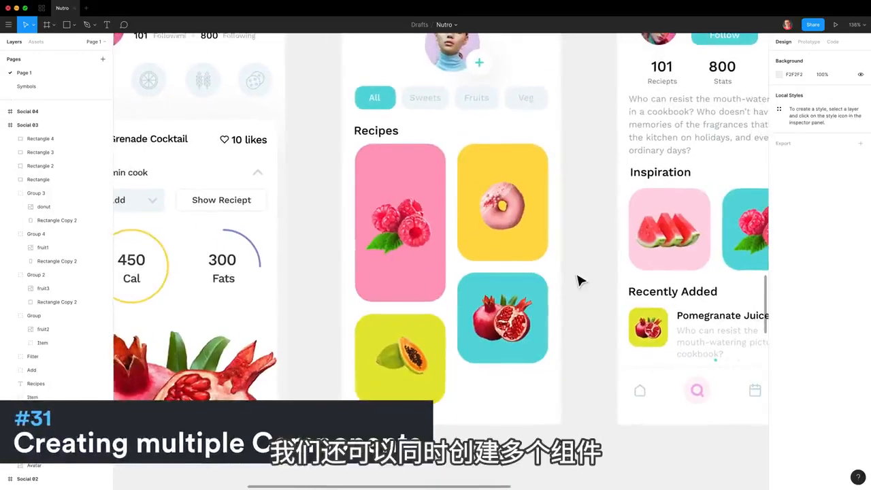
- Select the raspberry, donut, pomegranate and papaya images in the Social 03 recipes and turn each into its own component
left_click(414, 230, "super")
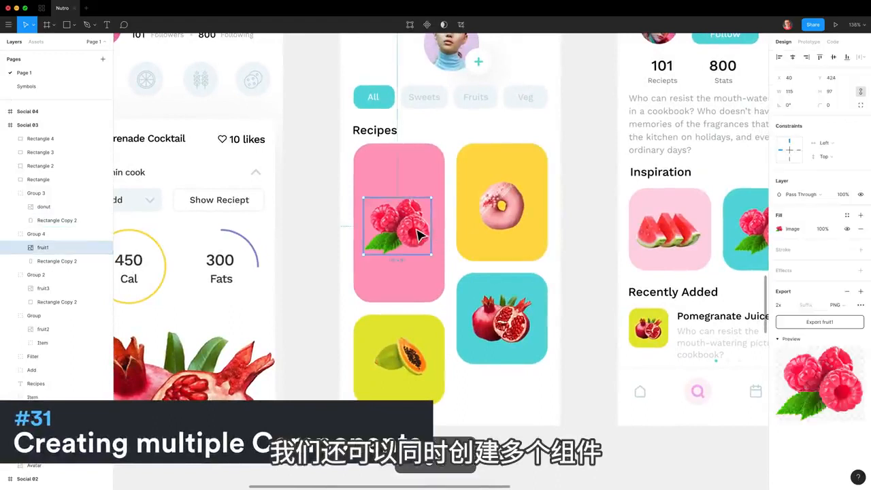
left_click(501, 224, "shift+super")
left_click(502, 319, "shift+super")
left_click(401, 356, "shift+super")
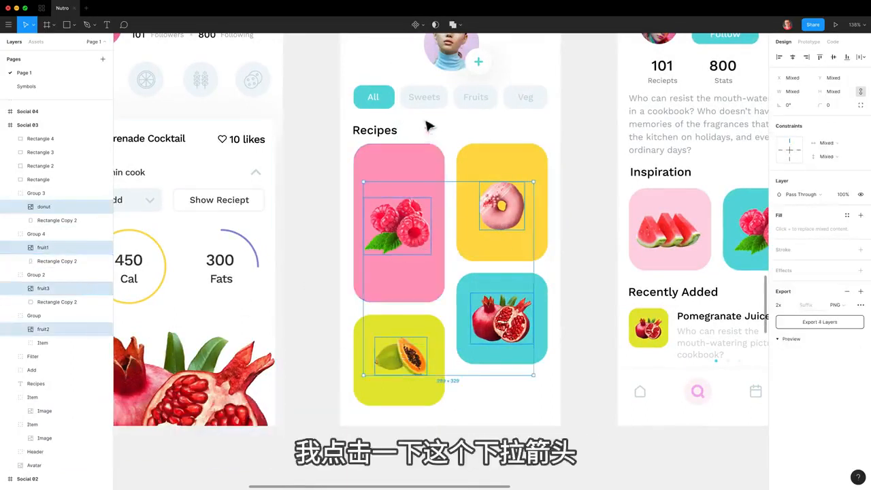
left_click(423, 26)
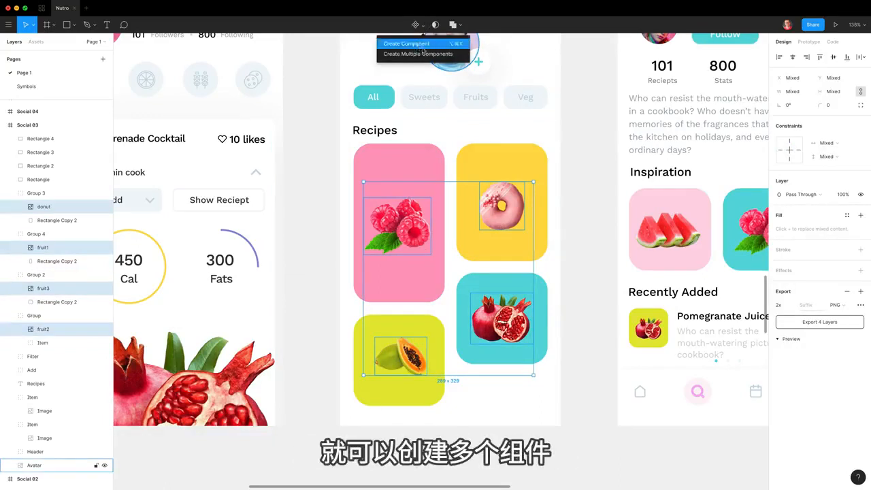
left_click(427, 55)
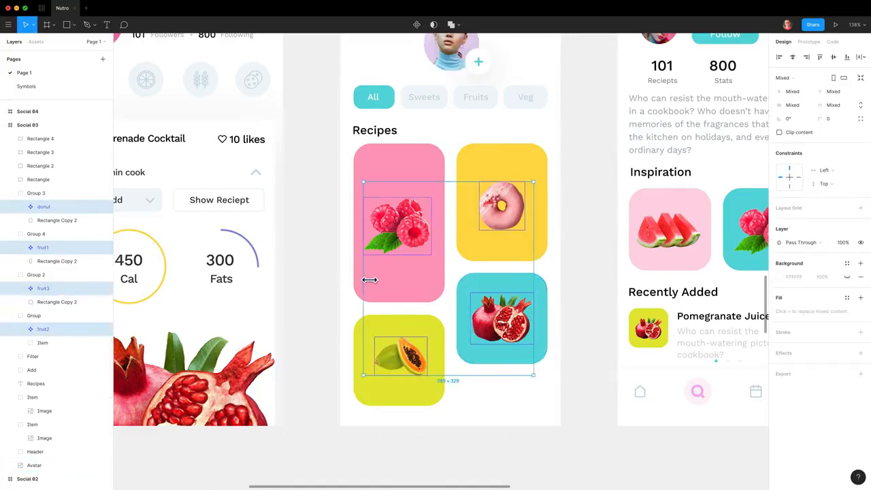
- Batch-rename the four new components with the prefix "food/" before their current names and deselect them
key("super+r")
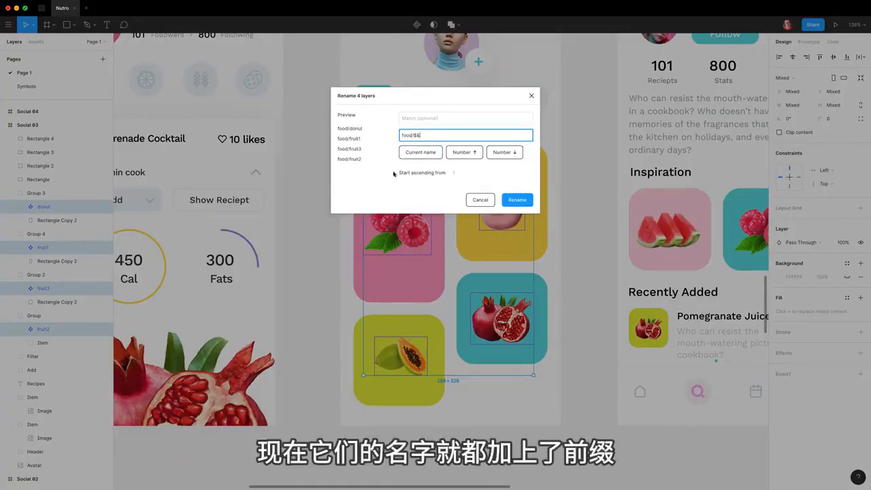
left_click(517, 199)
left_click(589, 229)
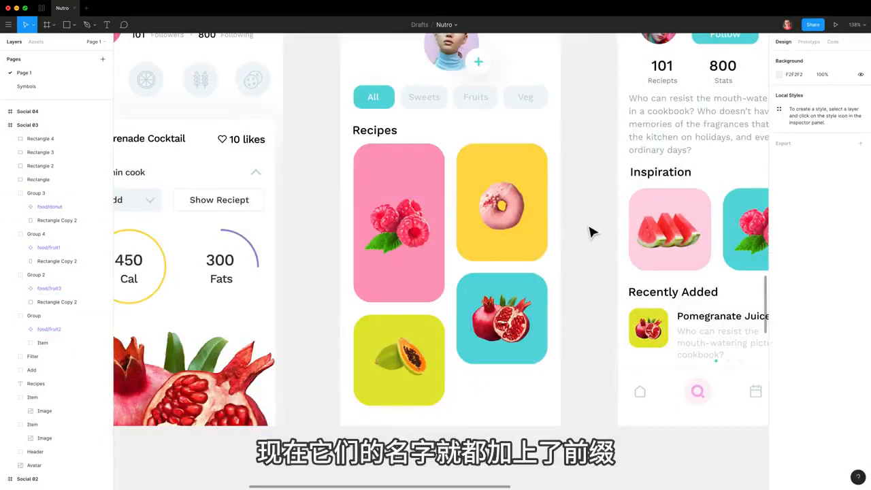
- Select the whole Social 03 frame and duplicate it
scroll(589, 229, "down", 5, "ctrl")
left_click(421, 109)
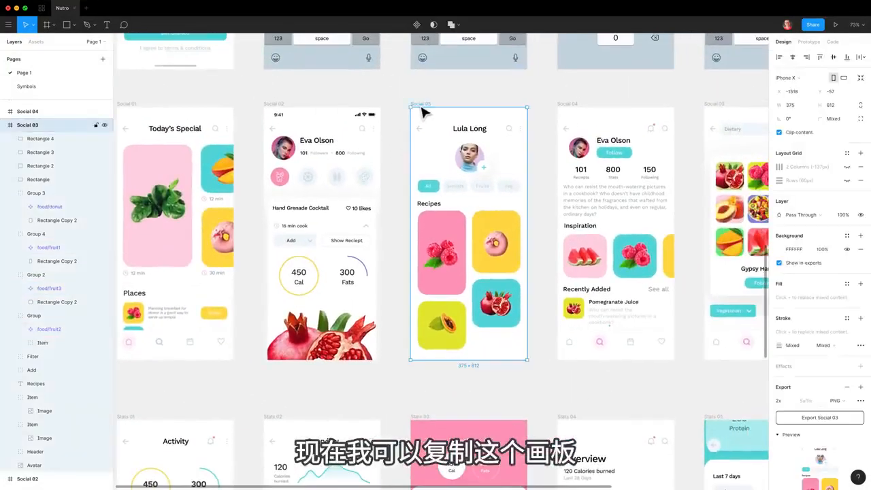
key("ctrl+d")
- In the duplicated Social 03.1 frame, swap the pomegranate instance on the teal recipe card for fruit1
scroll(684, 175, "up", 5)
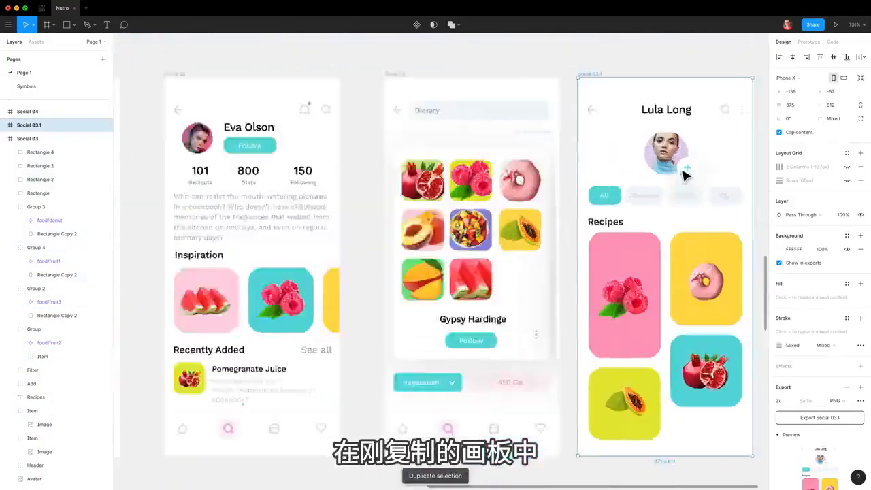
scroll(684, 176, "down", 3)
scroll(684, 175, "right", 2)
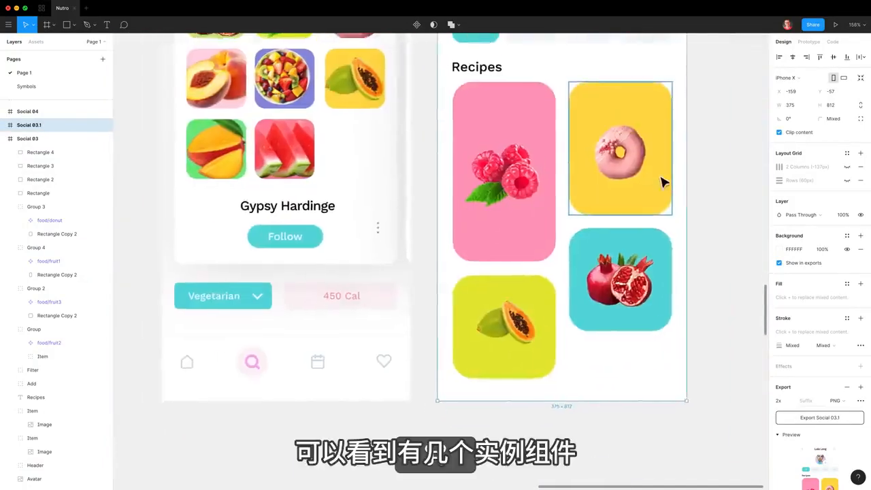
left_click(628, 163, "ctrl")
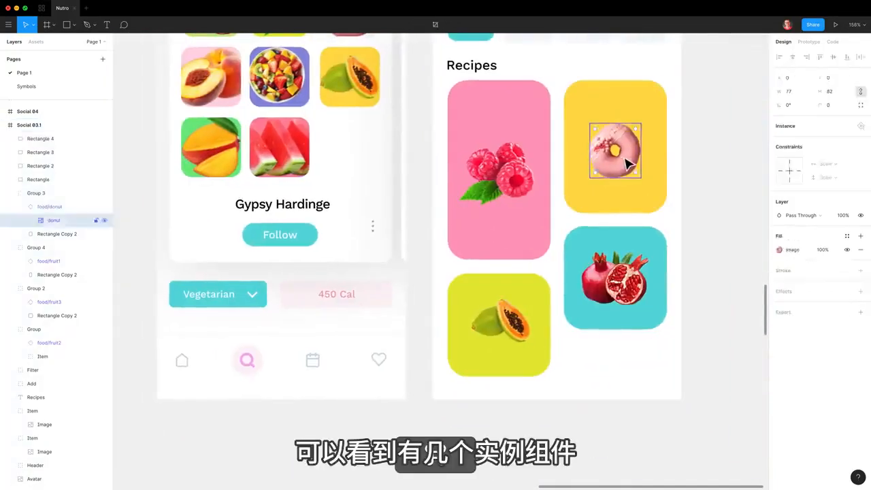
right_click(618, 276)
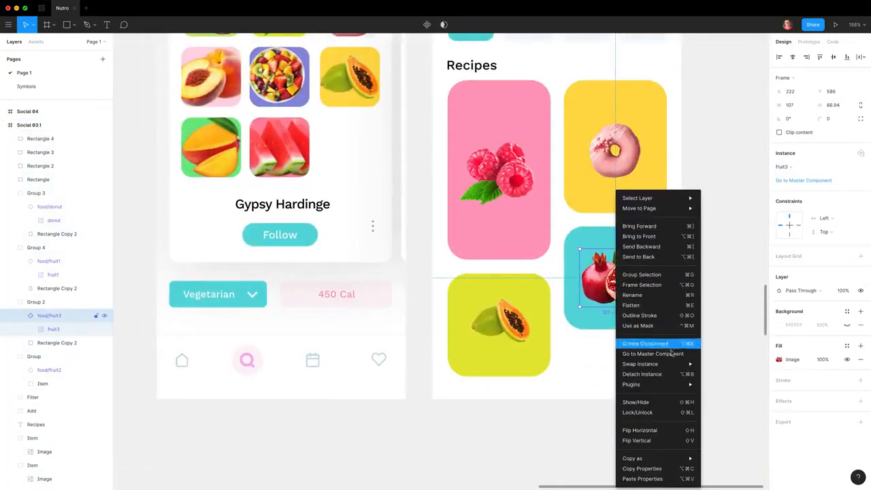
mouse_move(667, 365)
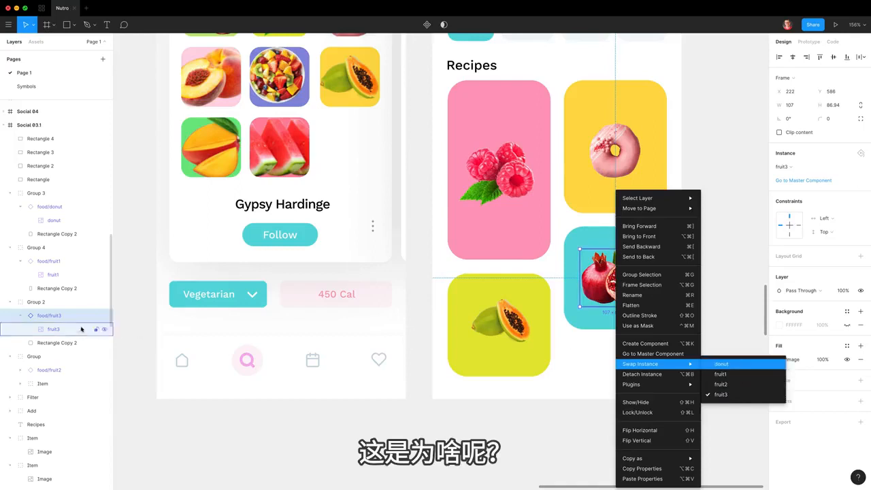
left_click(720, 375)
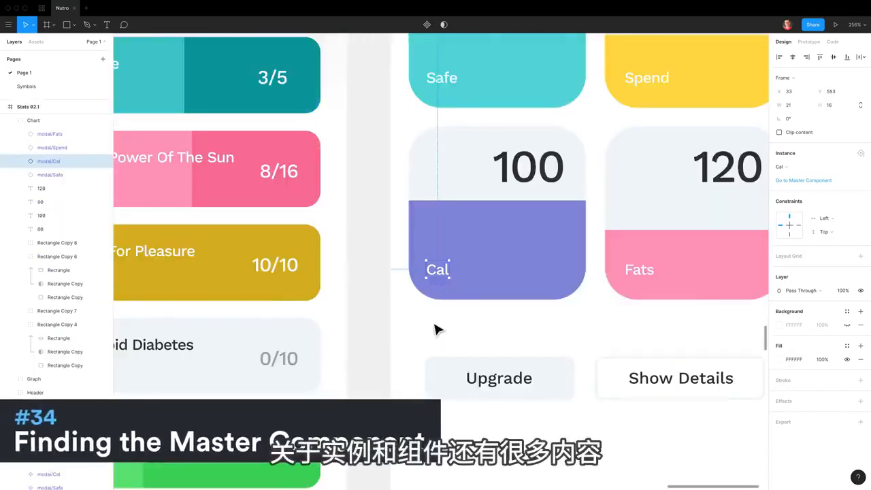
- Examine the related components and other swap options available for the Cal instance in Stats 02.1
right_click(440, 272)
left_click(793, 157)
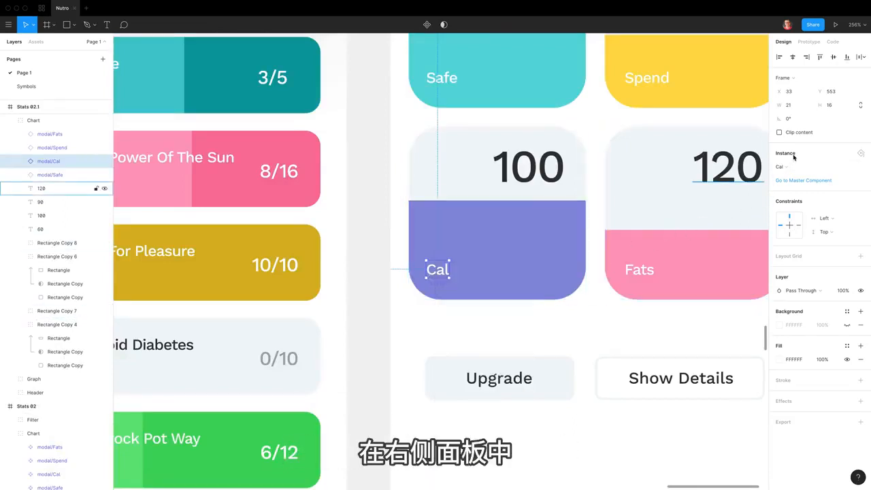
left_click(803, 169)
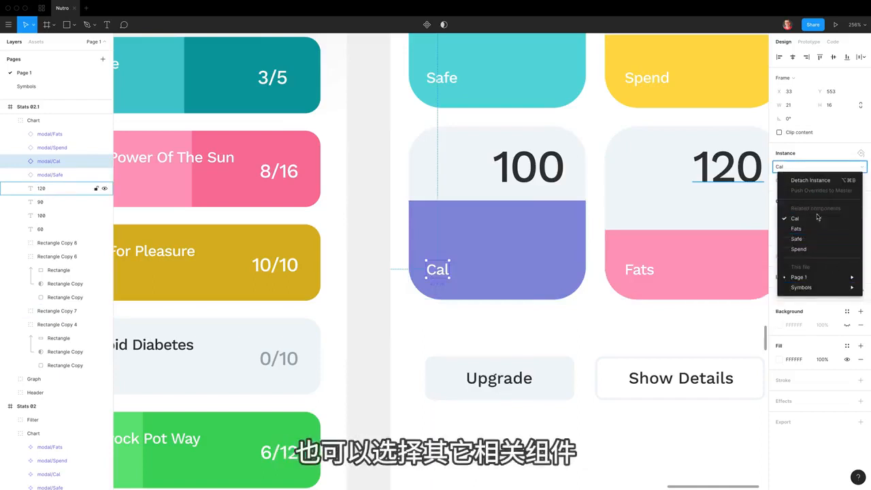
mouse_move(825, 289)
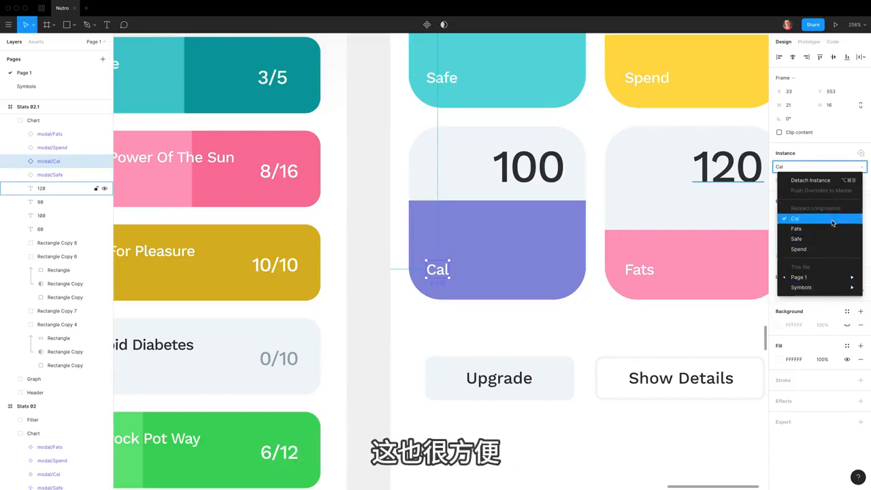
left_click(821, 151)
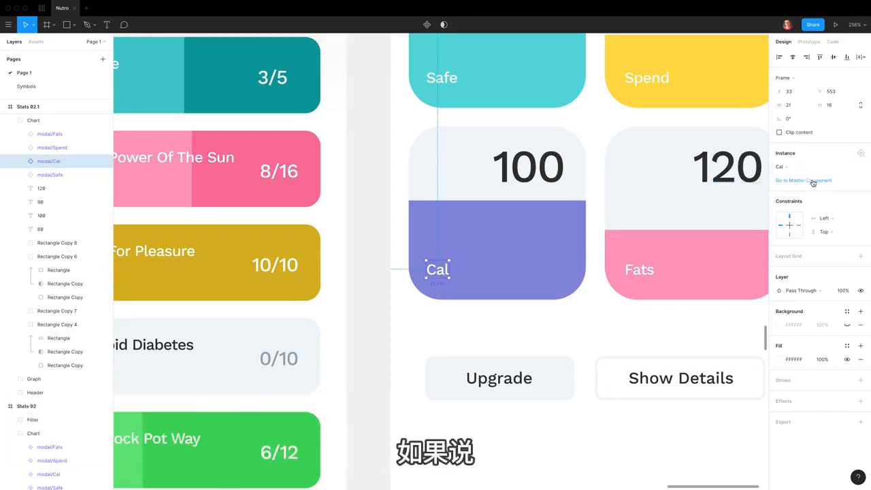
- Set the font size of the Cal label inside its instance in Stats 02.1 to 17
double_click(445, 273)
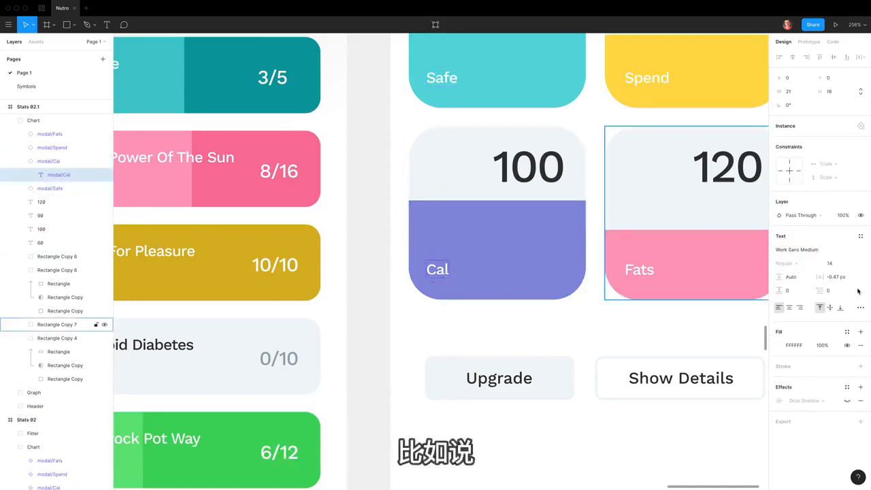
left_click(837, 264)
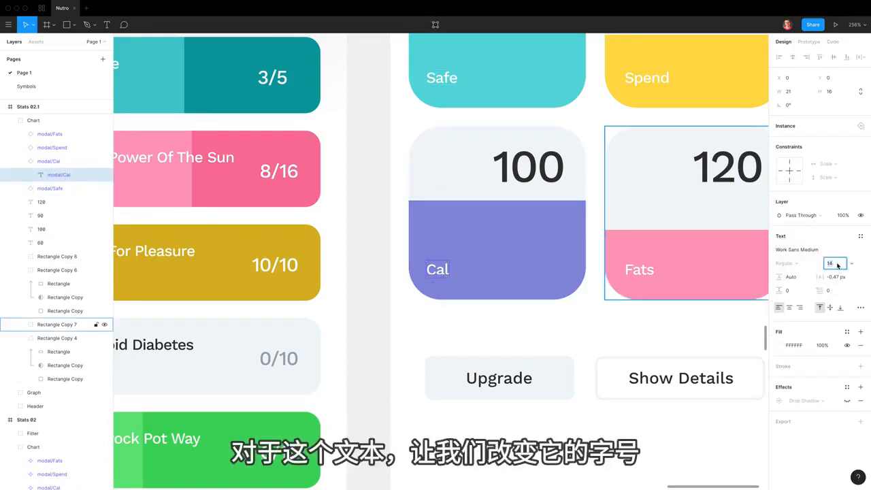
key("Up")
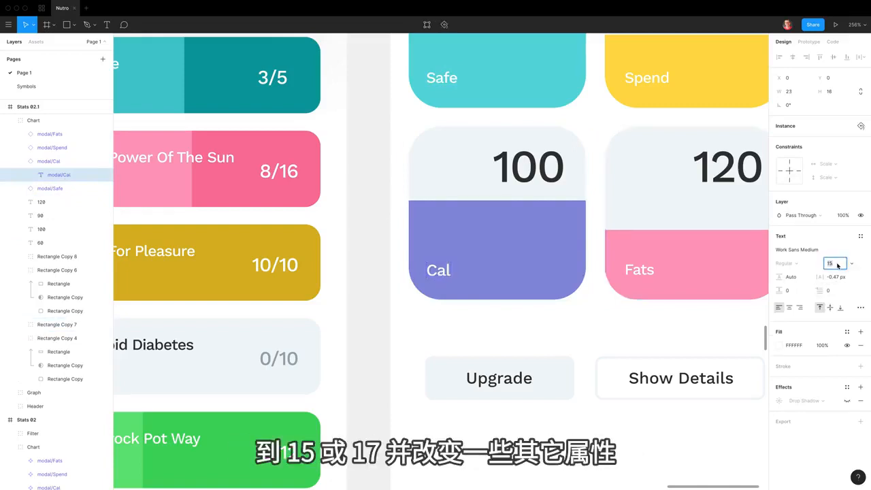
type("17")
key("Return")
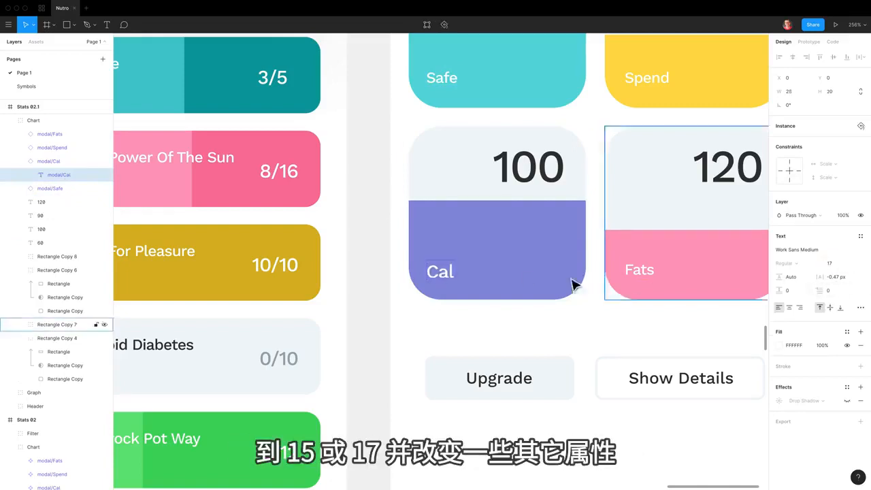
left_click(548, 327)
- Select the modal/Cal instance, push its overrides to the master component and undo the push
left_click(451, 280, "super")
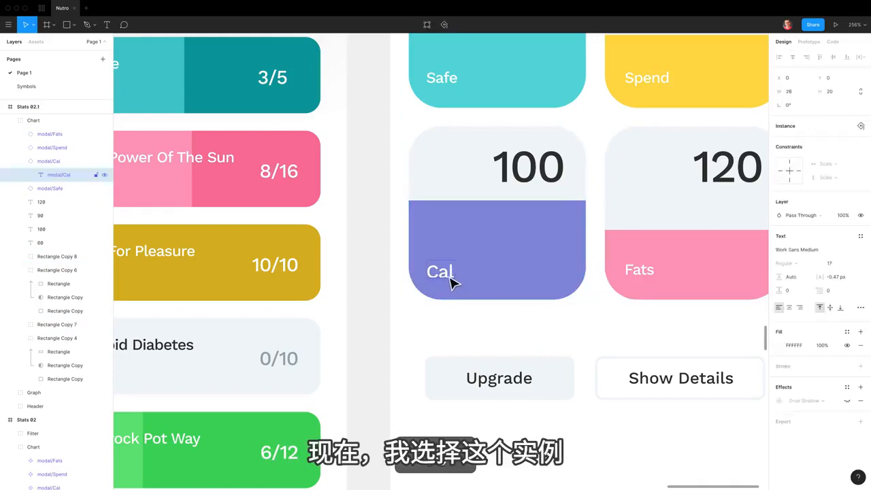
left_click(48, 162)
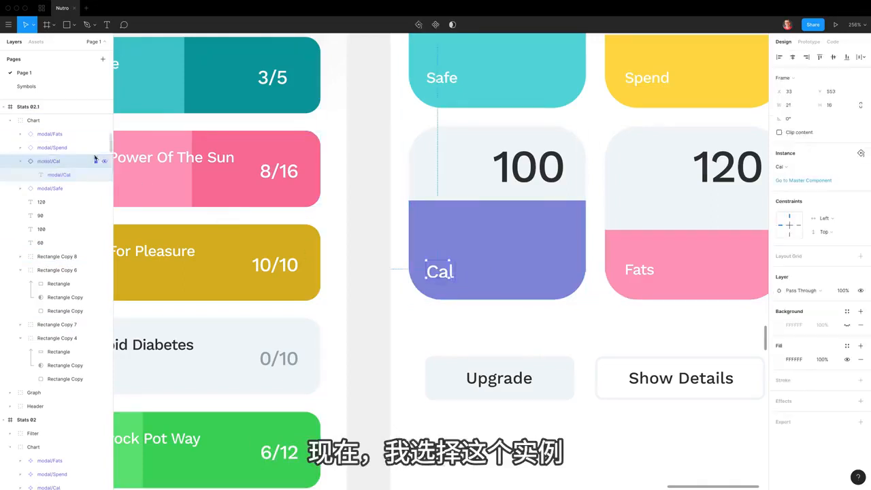
left_click(805, 169)
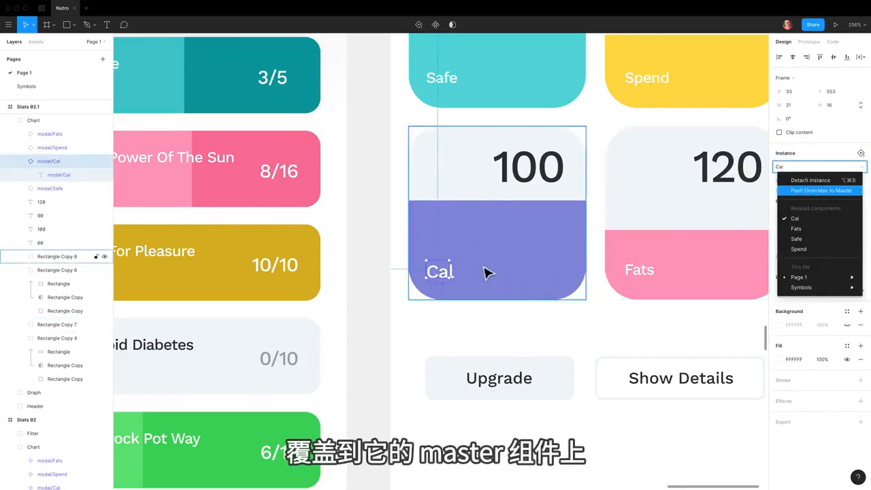
left_click(816, 193)
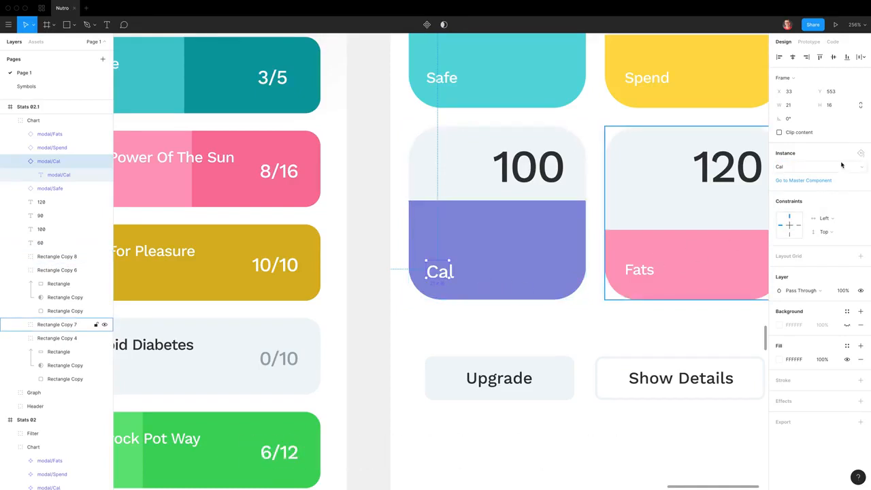
key("super+z")
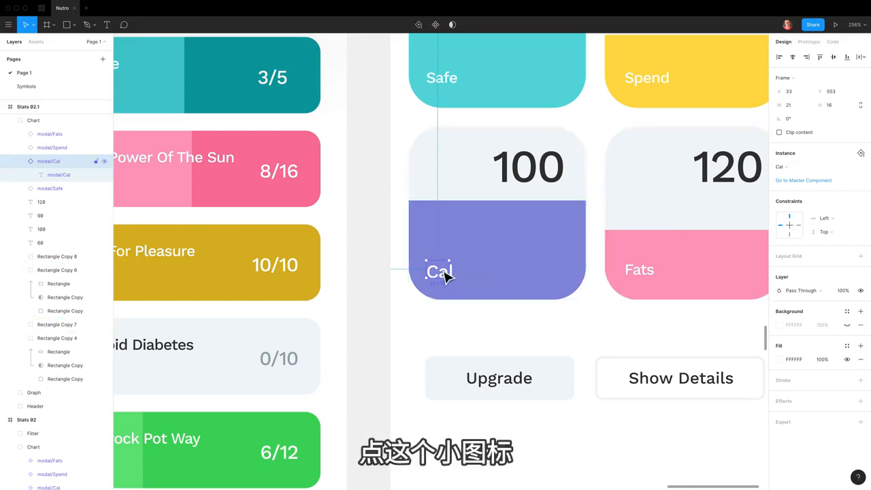
- Reset all overrides on the modal/Cal instance and deselect it
left_click(861, 154)
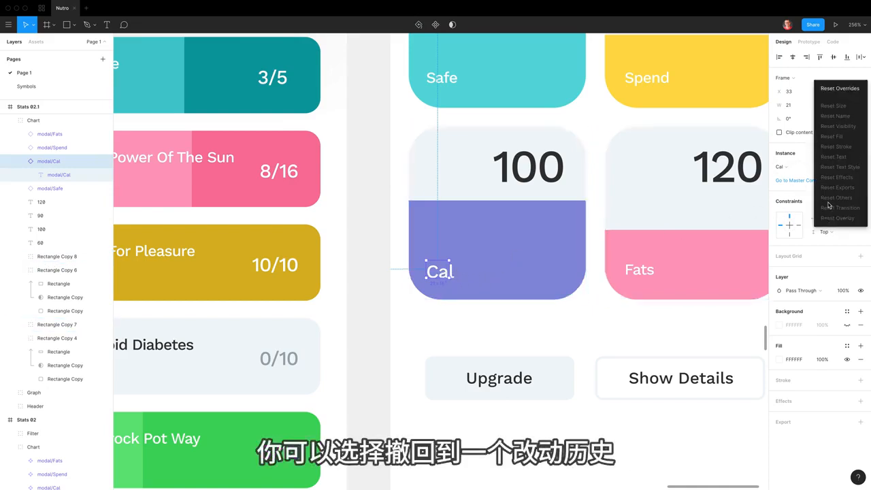
left_click(841, 90)
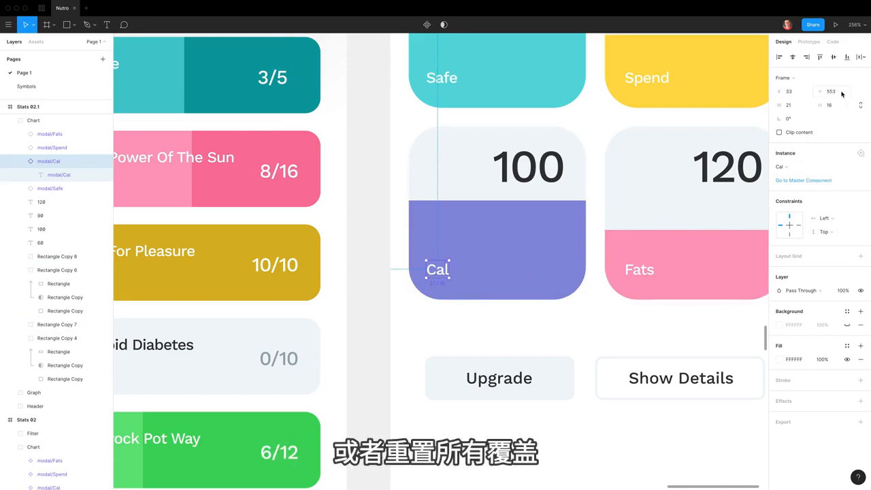
left_click(544, 412)
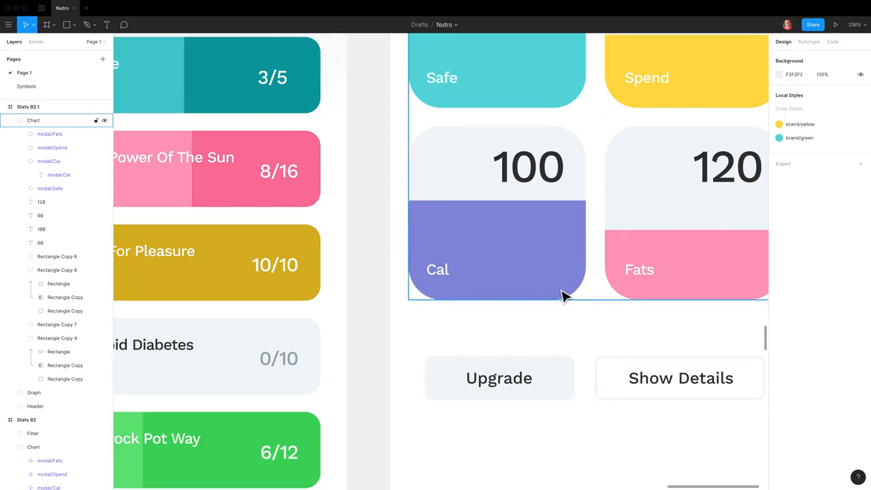
- Go from the modal/Cal instance to its master component in Stats 02 and check the file's component asset previews
left_click(446, 279)
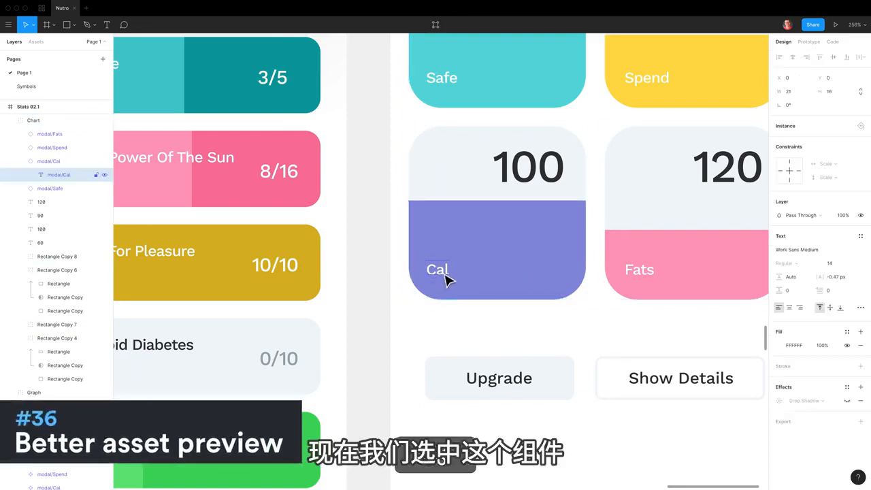
left_click(72, 162)
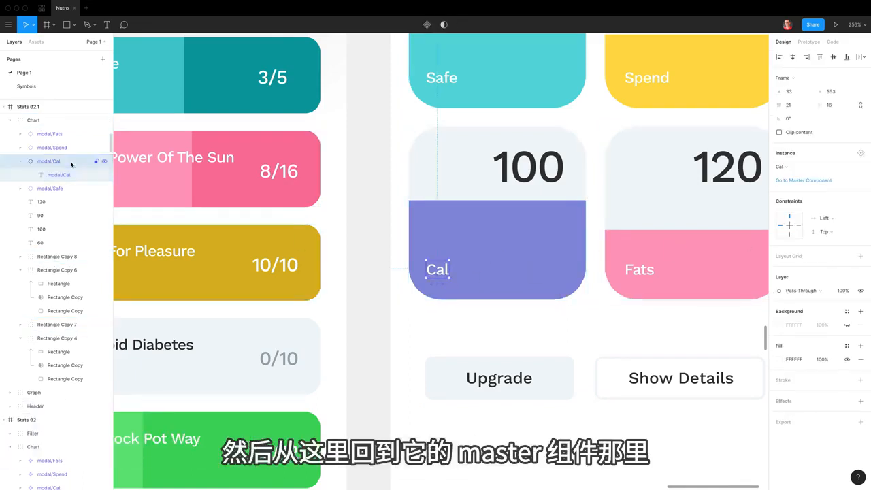
left_click(814, 181)
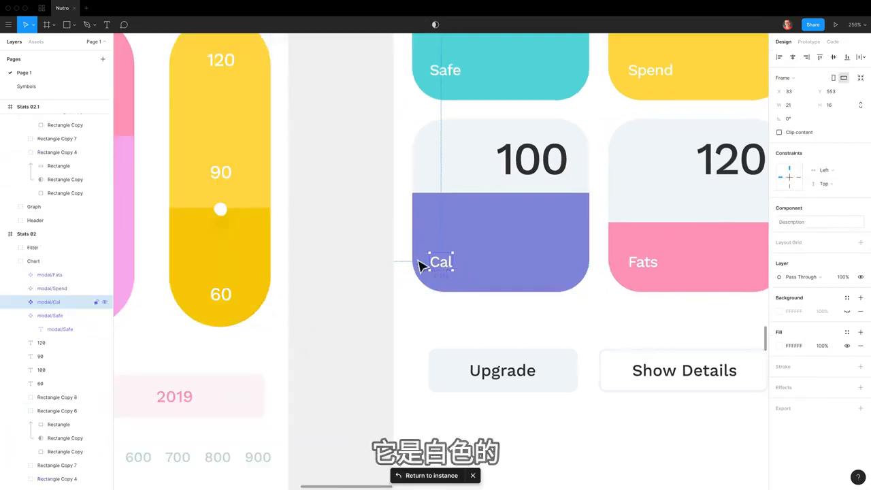
left_click(36, 43)
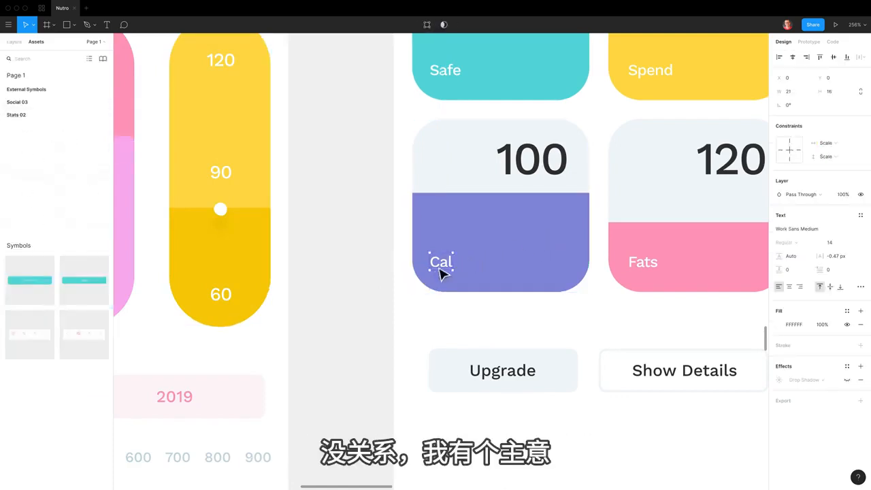
left_click(13, 41)
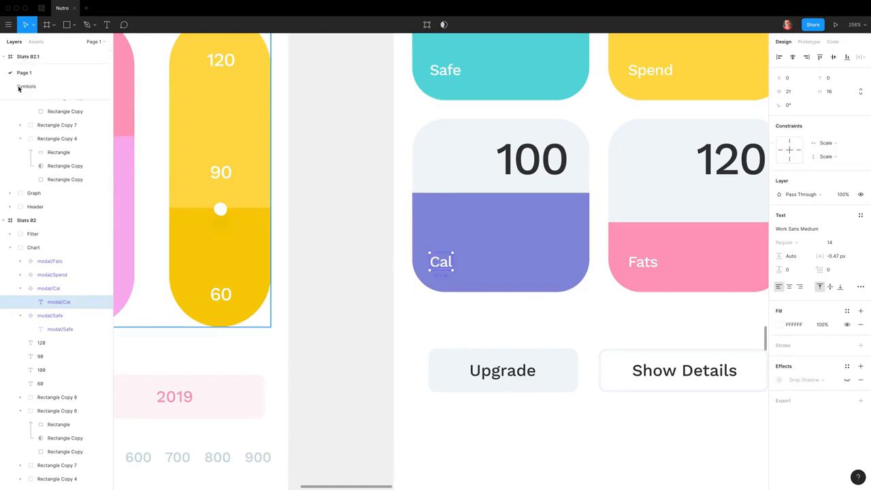
- Move the modal/Cal master component out of Stats 02 into a new frame of about 47 × 29 on the empty canvas
left_click(47, 288)
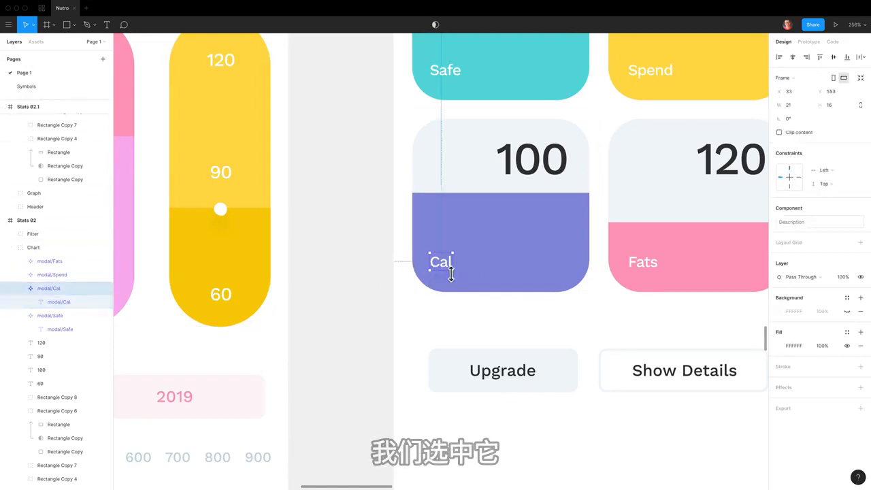
left_click_drag(449, 272, 352, 240)
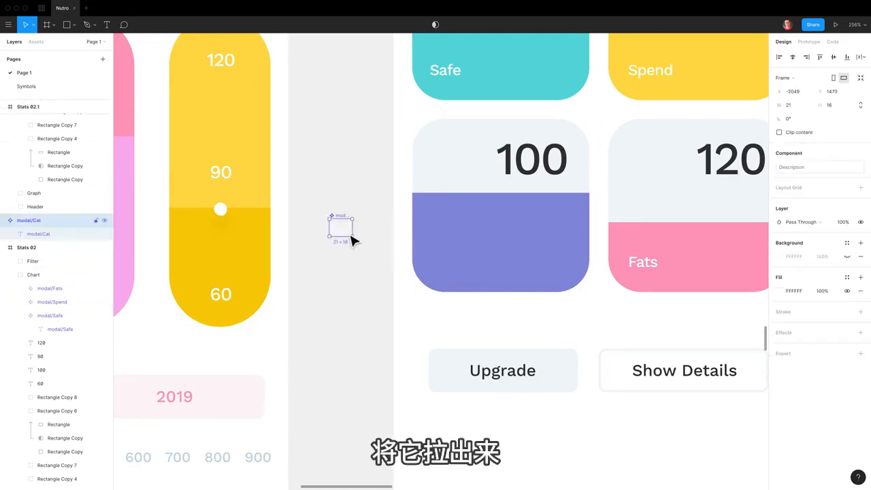
key("f")
left_click_drag(321, 148, 373, 181)
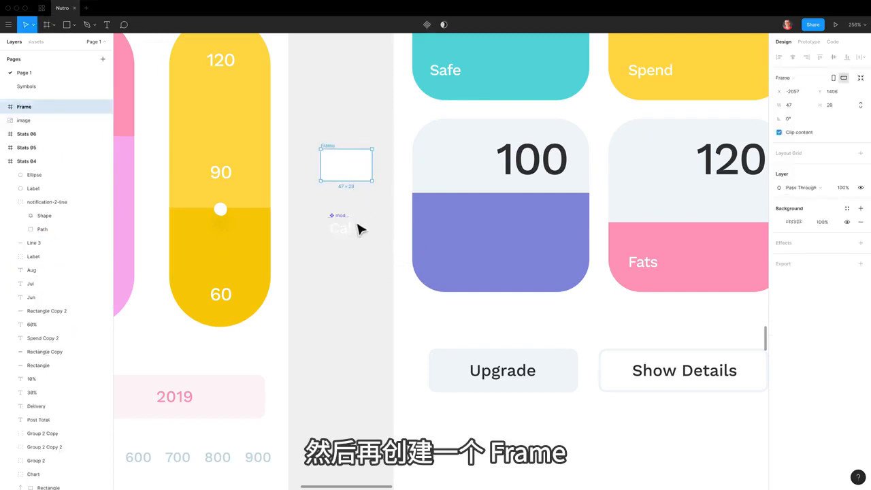
left_click_drag(343, 221, 348, 167)
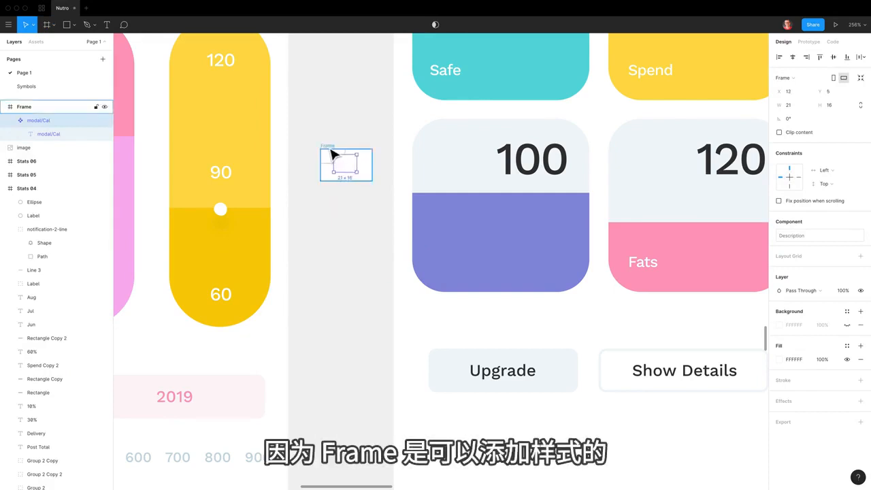
- Set the new frame's background to black (000000) and view the Cal component's preview in the file's assets
left_click(332, 152)
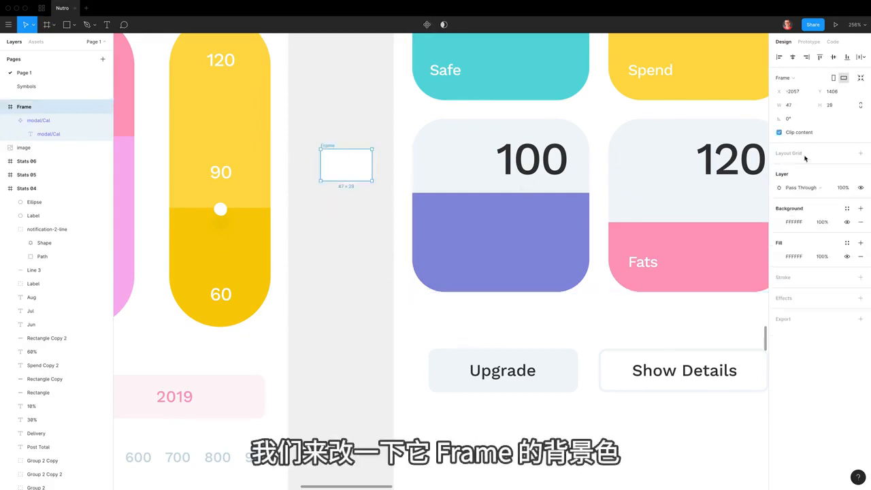
left_click(780, 223)
left_click_drag(720, 248, 659, 346)
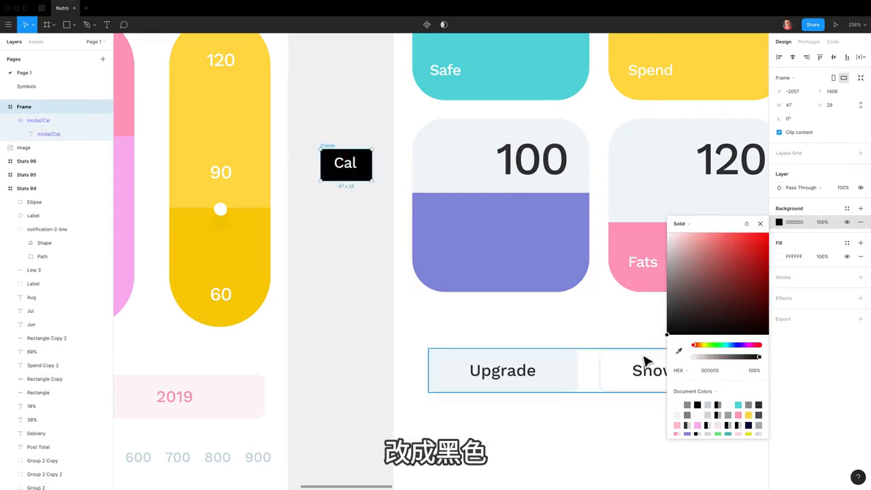
left_click(366, 263)
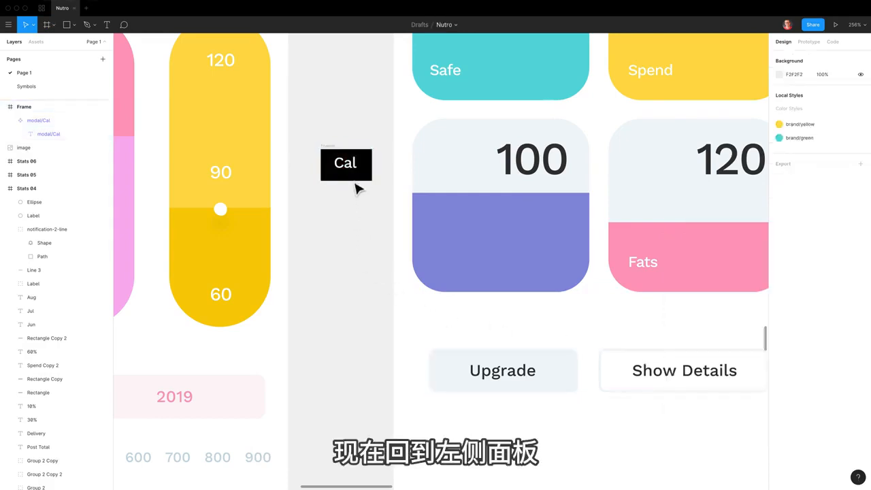
left_click(39, 43)
left_click(11, 103)
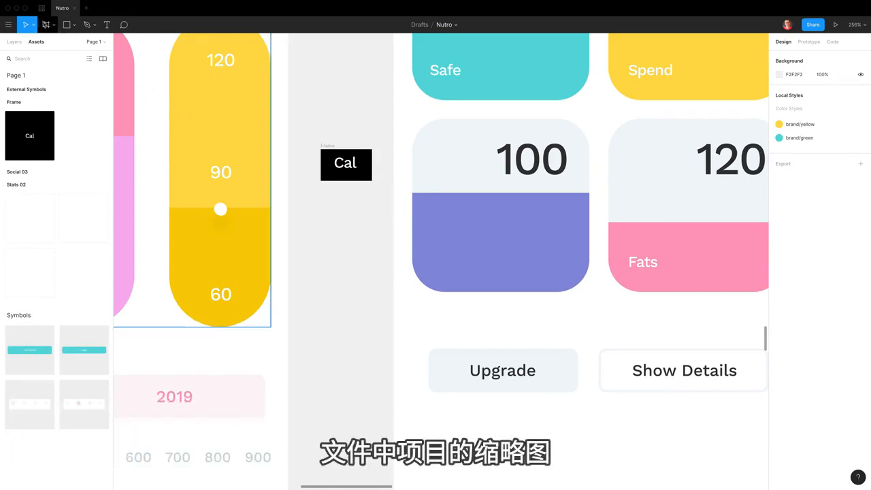
- Open the Home App - Apple Watch file from the Watch App project, inspect its Cover frame and show Page 2
left_click(41, 9)
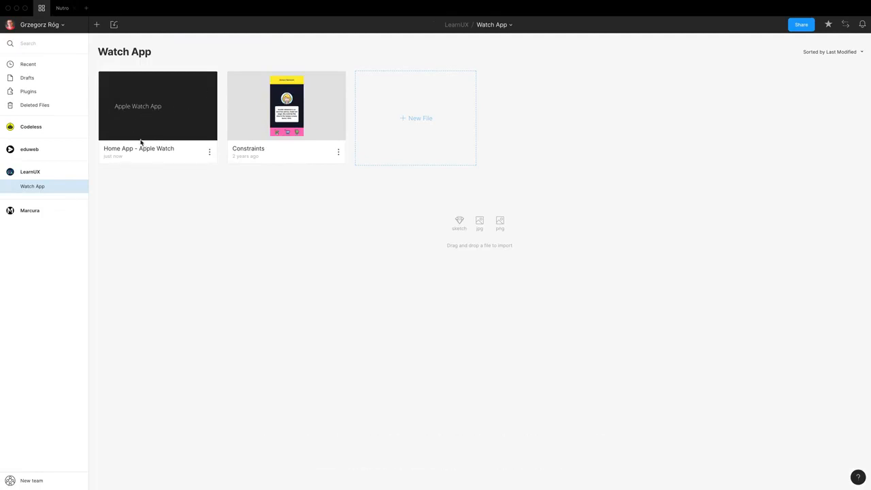
double_click(163, 111)
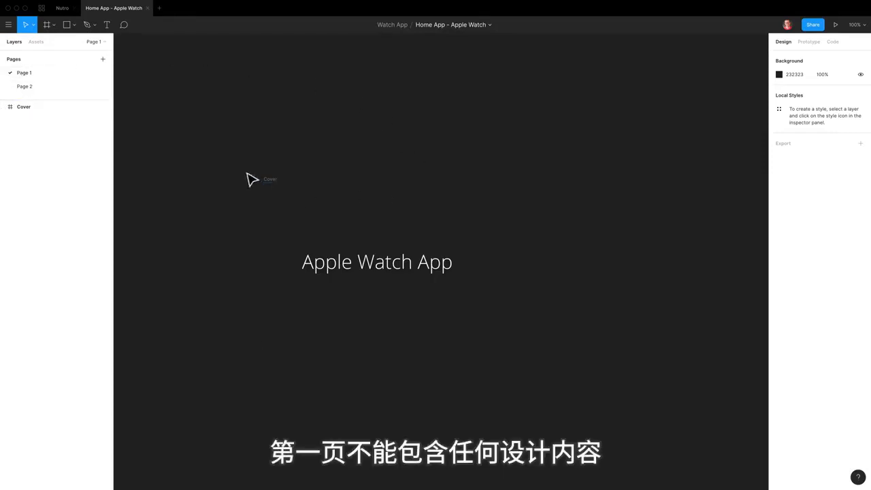
left_click(272, 182)
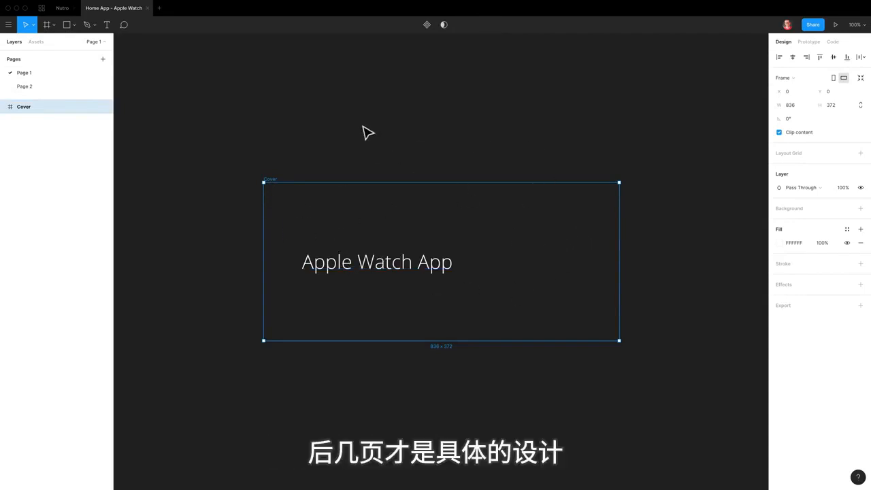
left_click(24, 86)
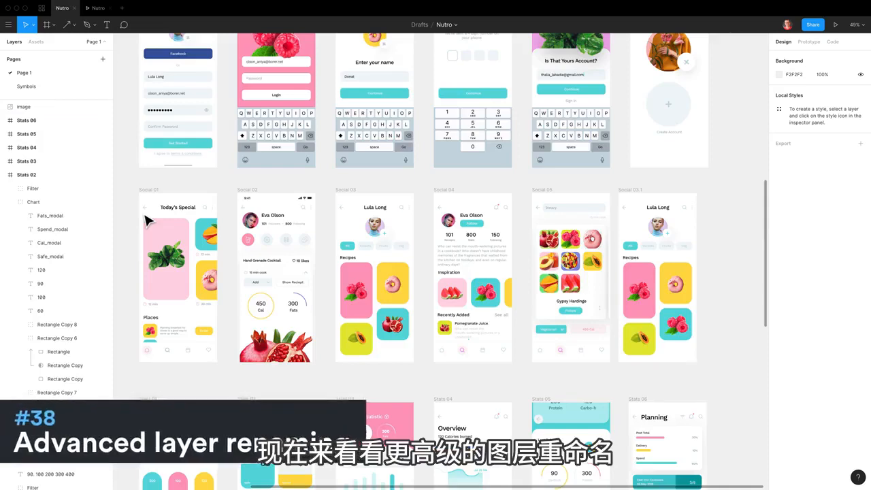
- Start a bulk rename of the four text layers from Fats_modal to Safe_modal in Stats 02, matching [a-zA-Z]+
left_click(50, 215)
left_click(50, 256, "shift")
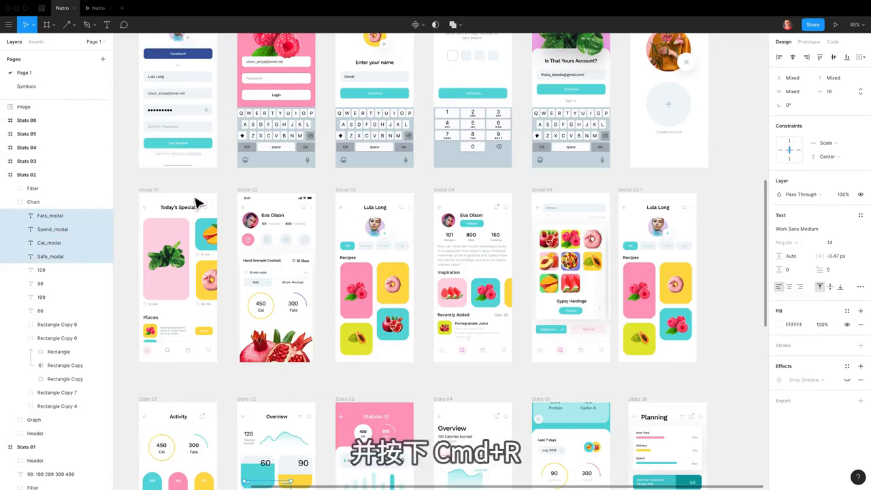
key("super+r")
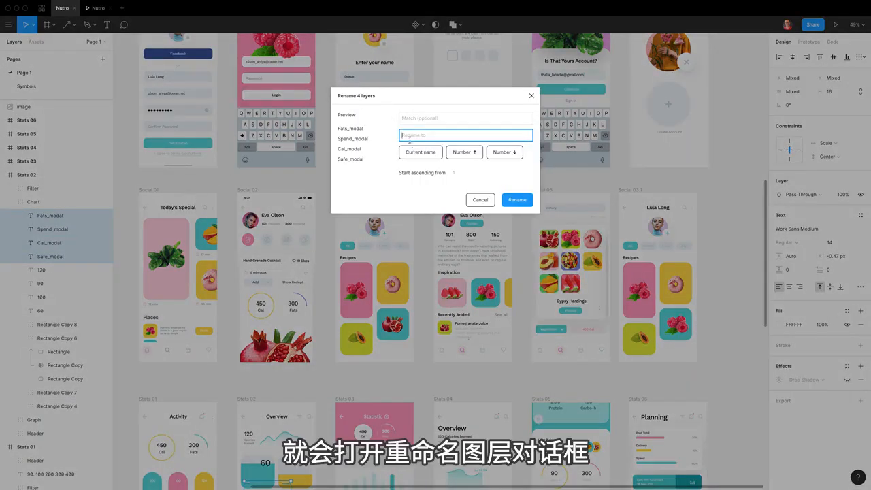
left_click(422, 117)
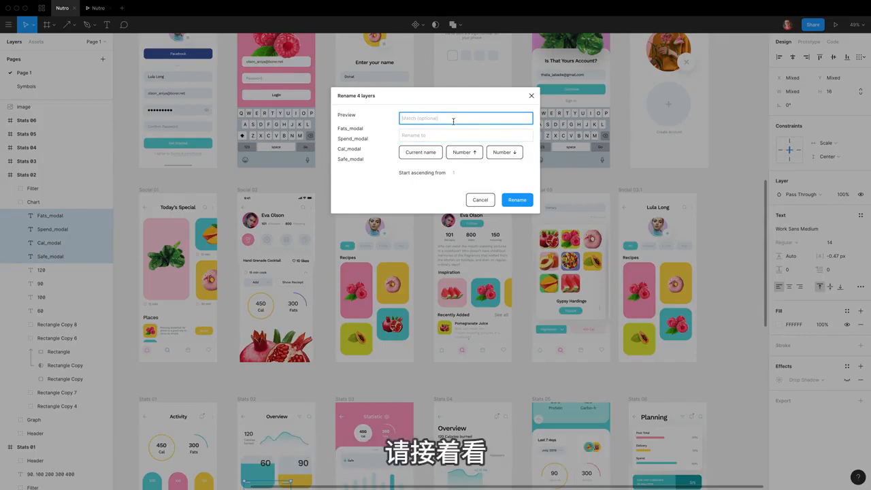
type("[a-zA-Z]")
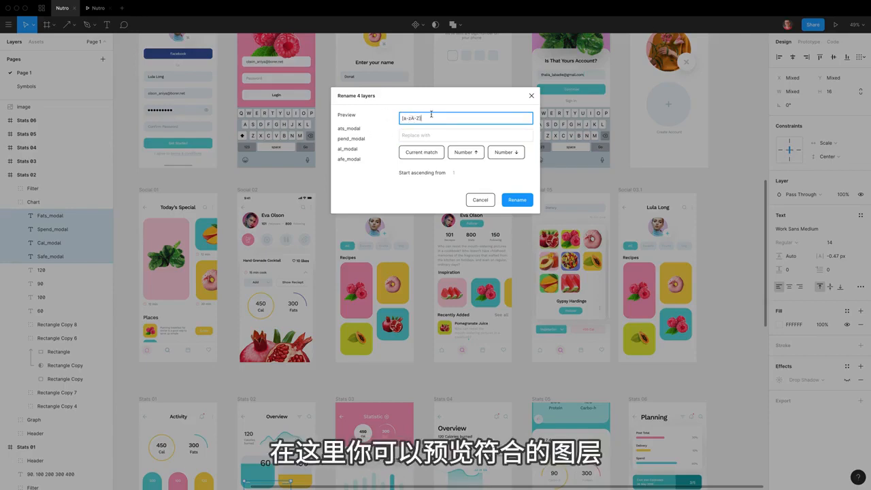
type("+")
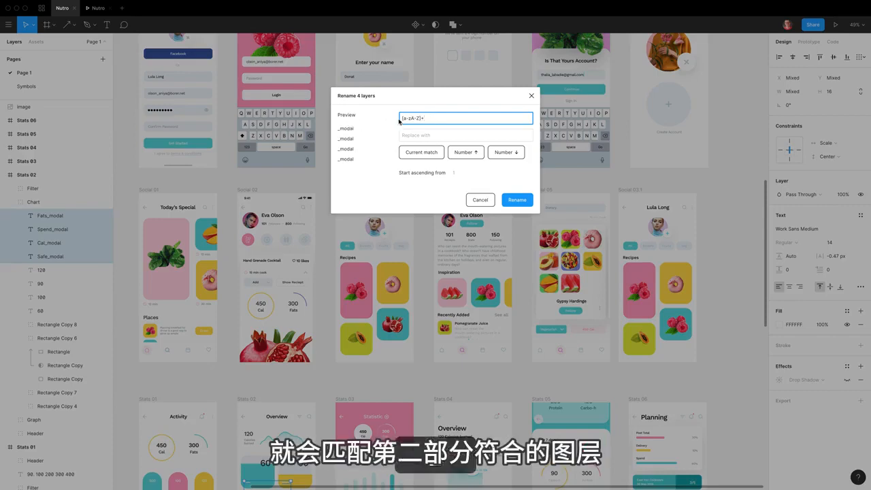
- Extend the match pattern to two capture groups separated by an underscore: ([a-zA-Z]+)_([a-zA-Z]+)
type(")")
left_click(402, 118)
type("(")
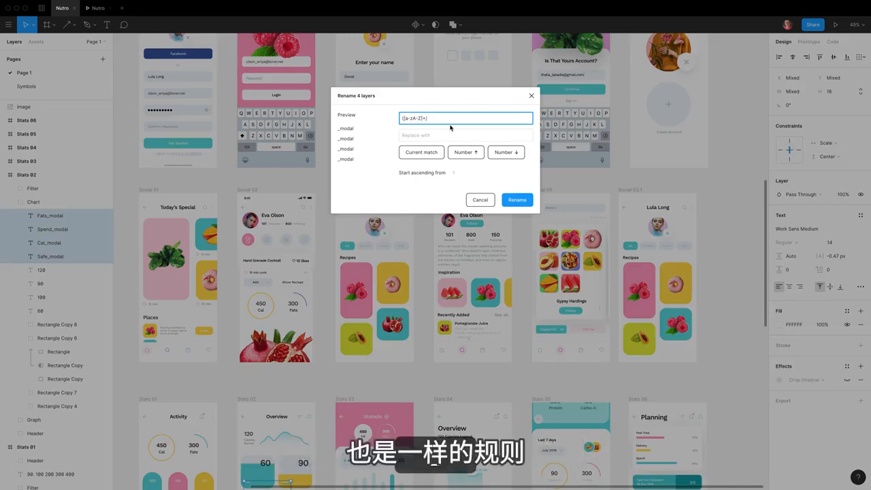
key("super+a")
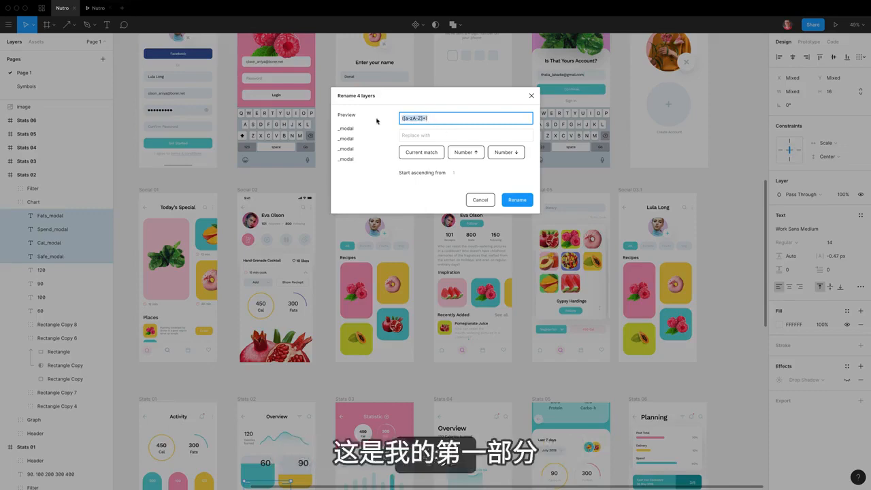
type("([a-zA-Z]+)")
type("([a-zA-Z]+)")
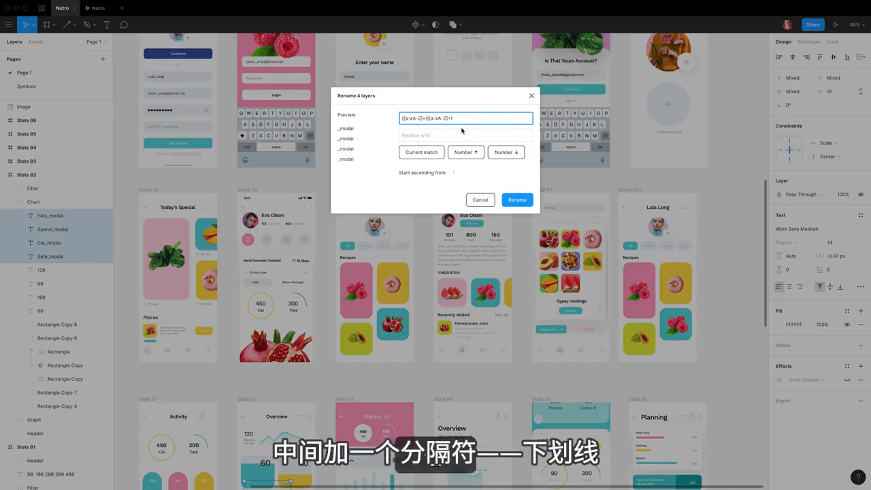
type("_")
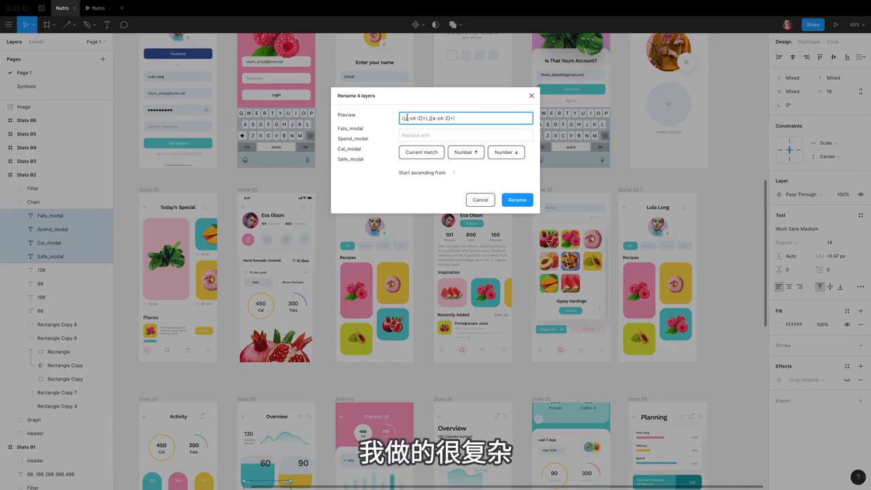
left_click_drag(403, 118, 427, 118)
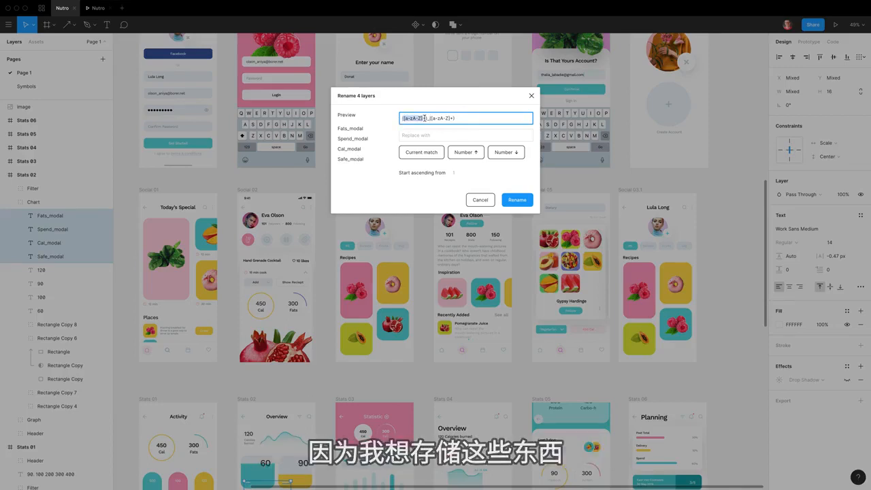
left_click(432, 118)
- Try $1 and $2 as the replacement, set it to assets/$2/$1, and rename the four layers
left_click(424, 135)
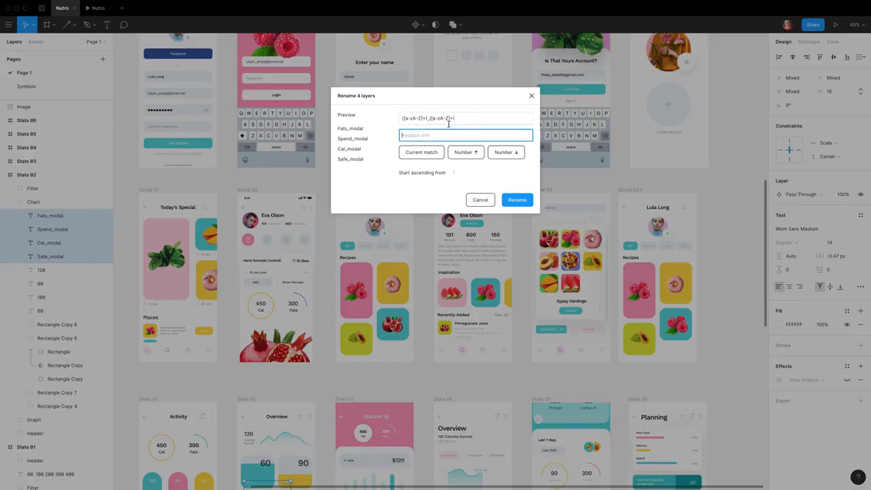
type("$1")
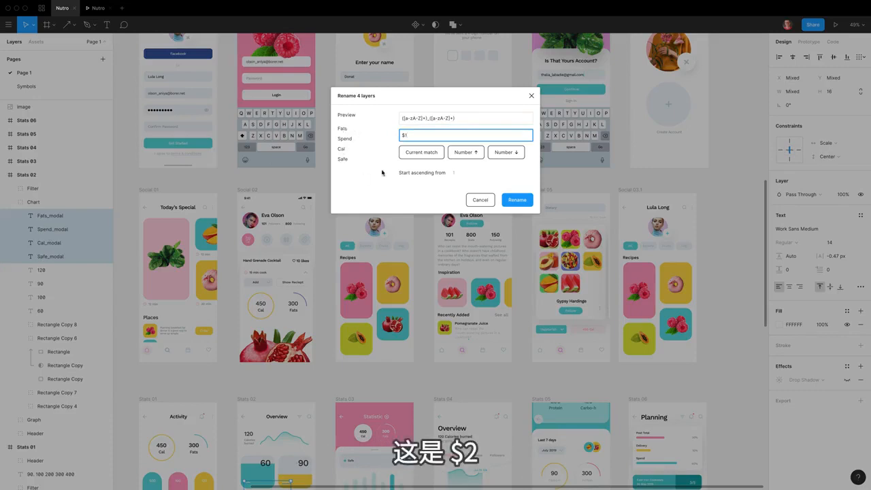
key("BackSpace")
type("2")
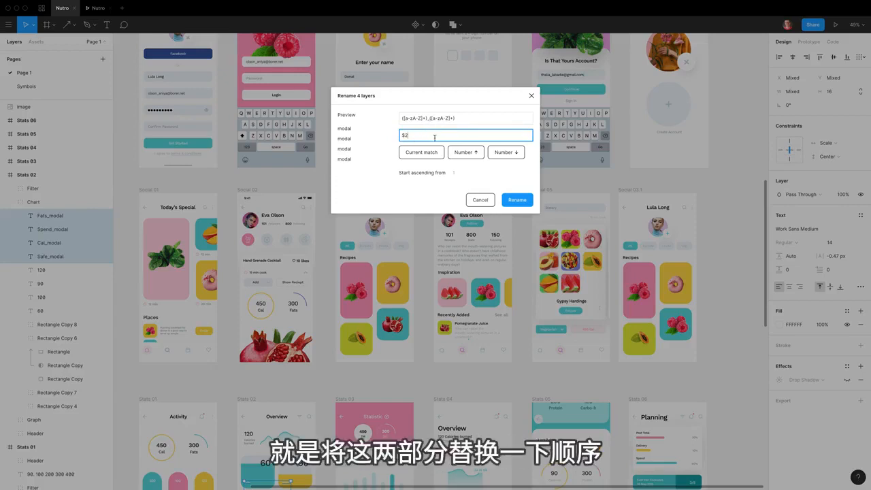
type("$1")
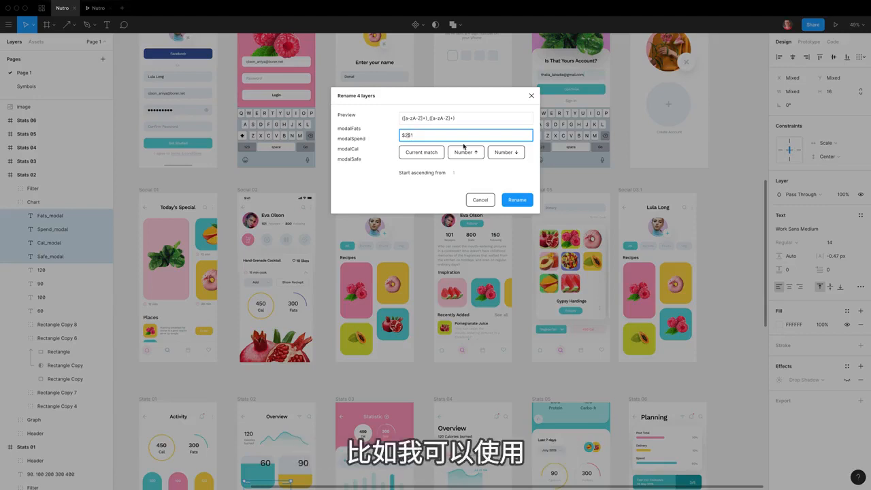
type("/")
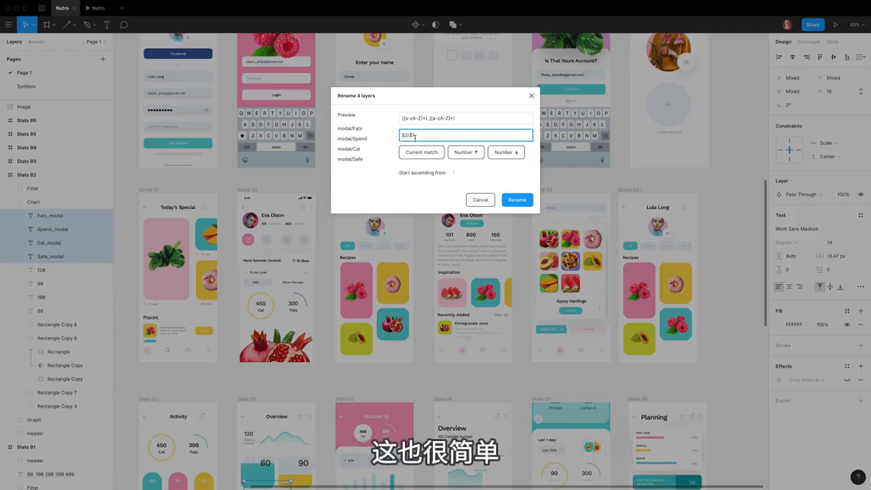
type("assets/")
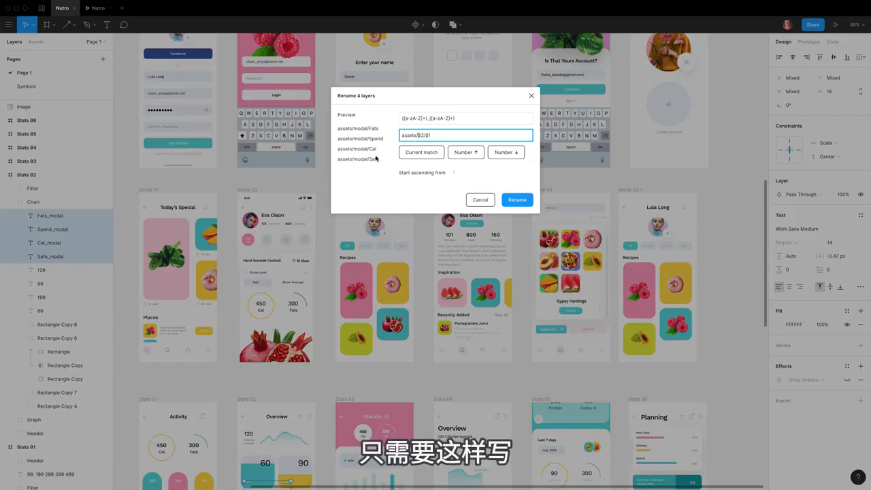
left_click(519, 206)
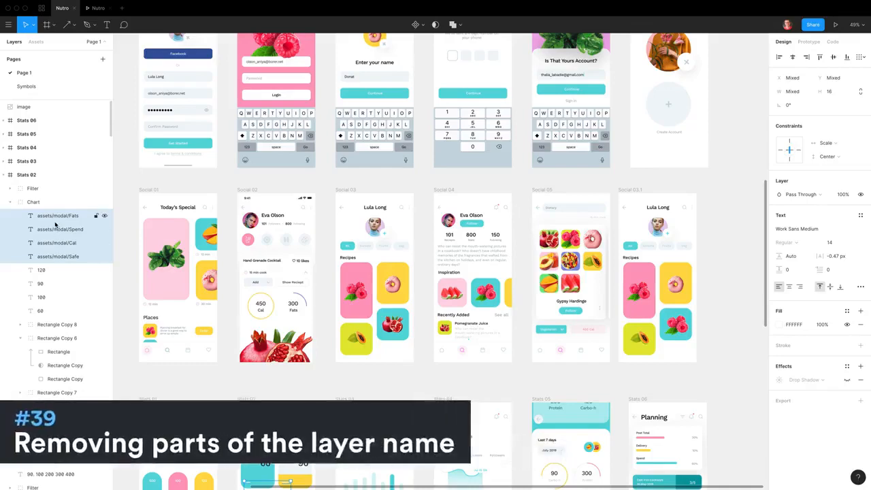
- In a bulk rename of the four selected layers, try matching modal/, clear it, and remove assets/ from their names
key("super+r")
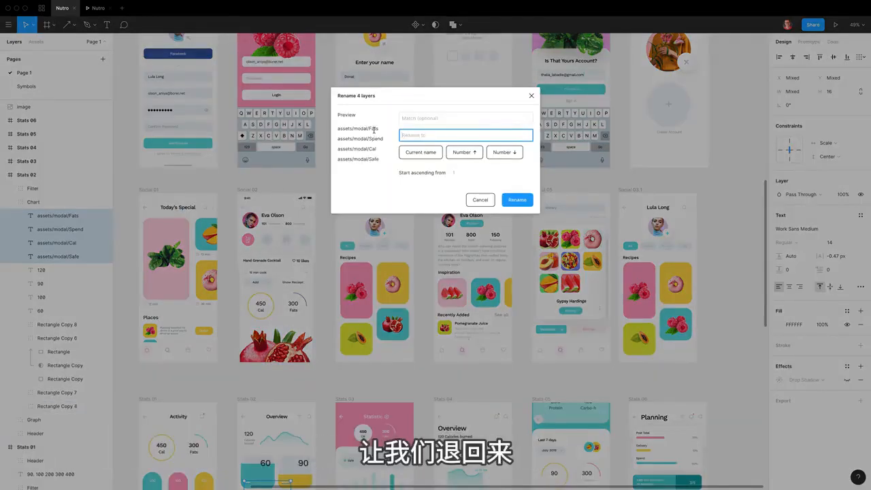
key("shift+Tab")
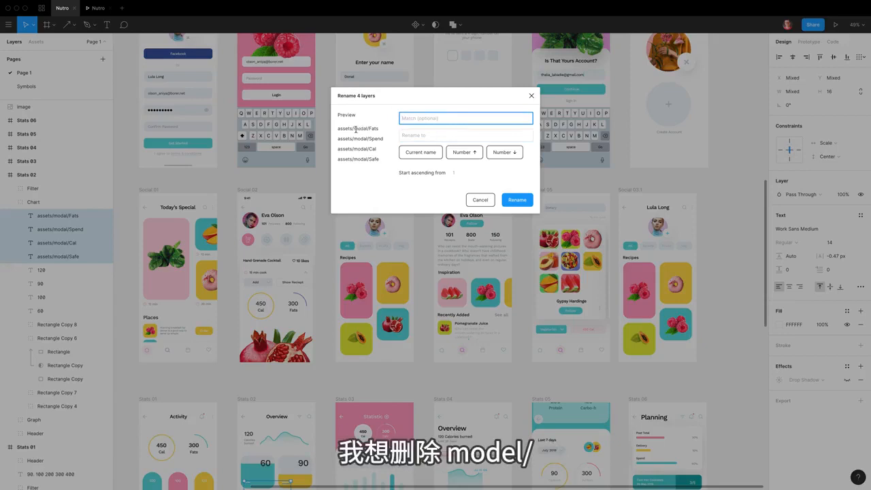
left_click_drag(354, 129, 369, 128)
key("super+c")
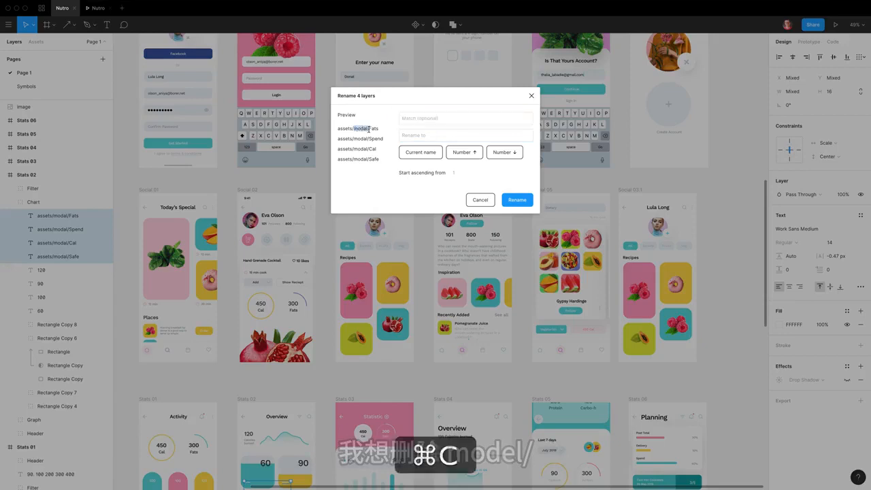
left_click(408, 118)
key("super+v")
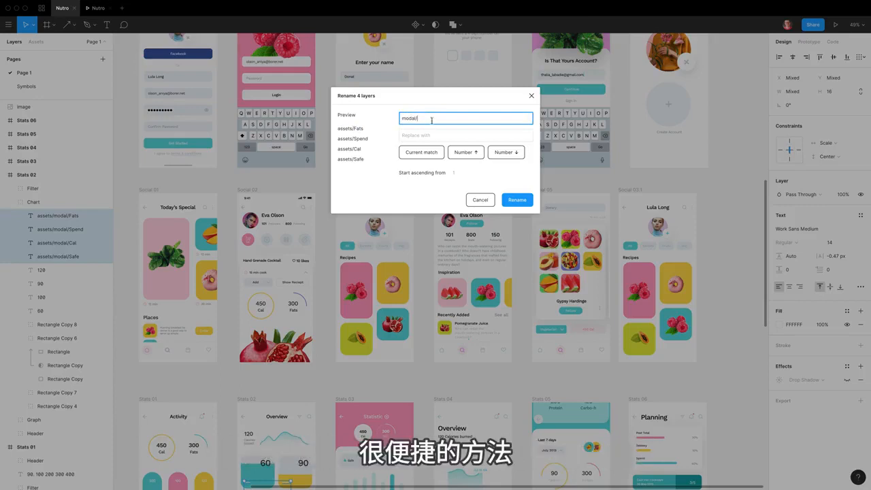
left_click_drag(431, 120, 392, 123)
key("BackSpace")
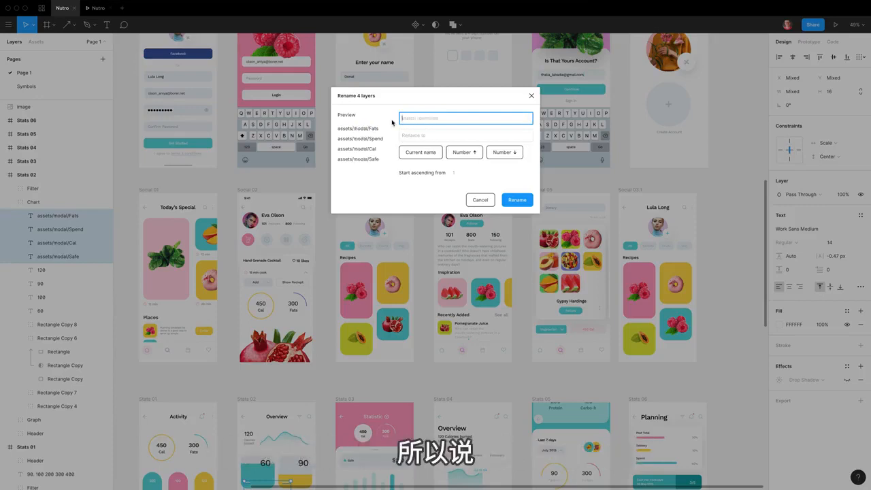
type("assets/")
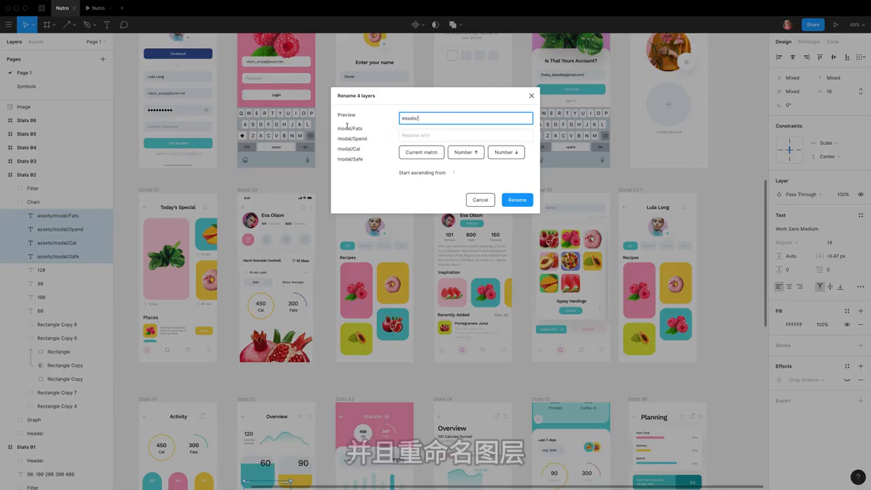
left_click(518, 199)
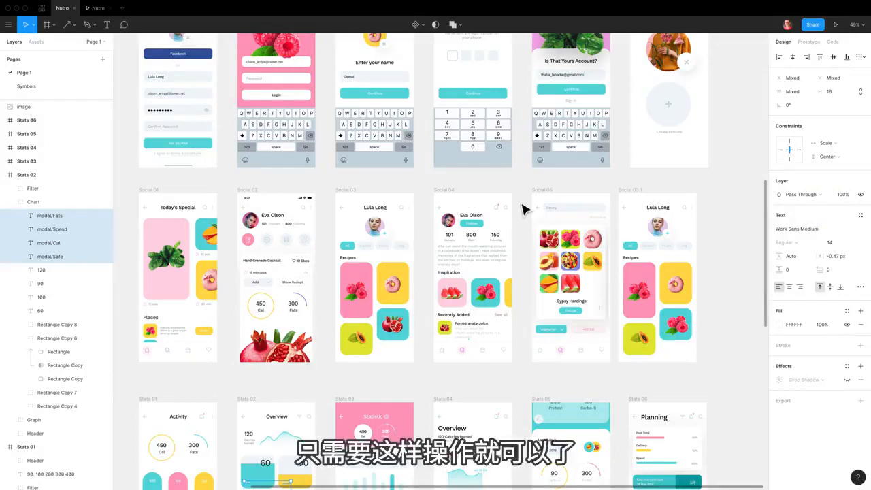
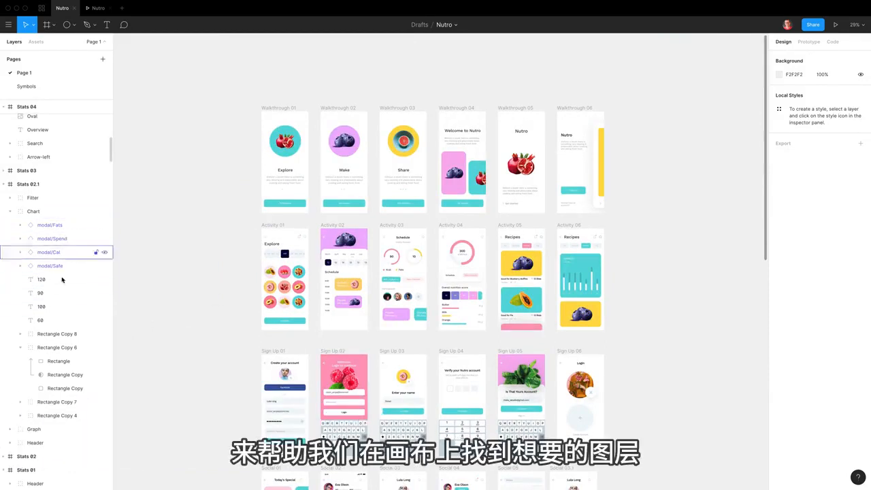
- Zoom to the modal/Spend instance in Stats 02.1 and zoom back out to see its surrounding cards
left_click(46, 242)
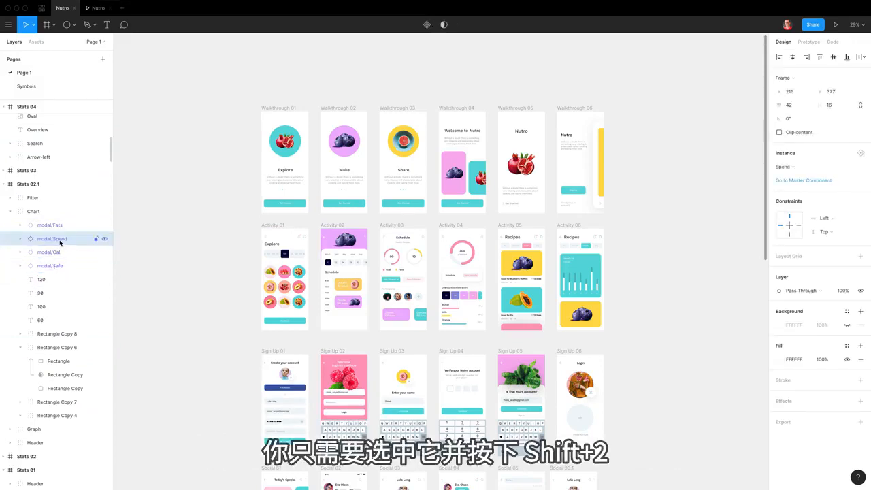
key("shift+2")
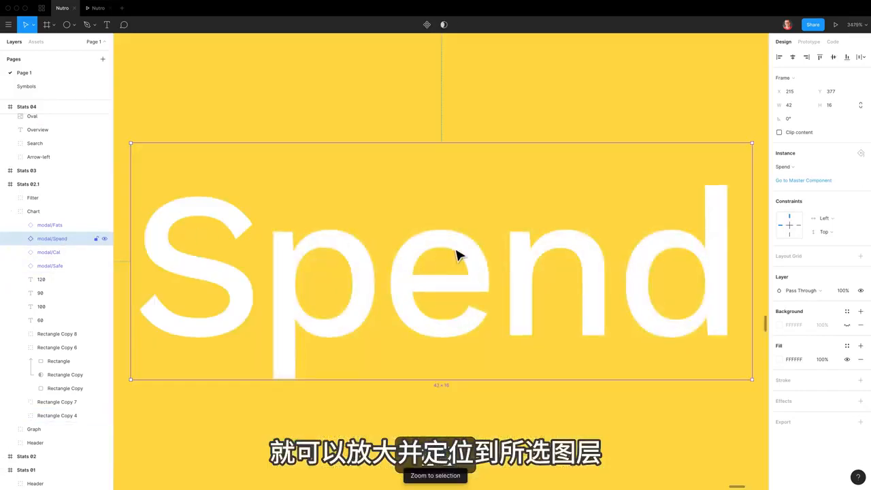
key("super+minus")
key("super+minus")
key("super+minus")
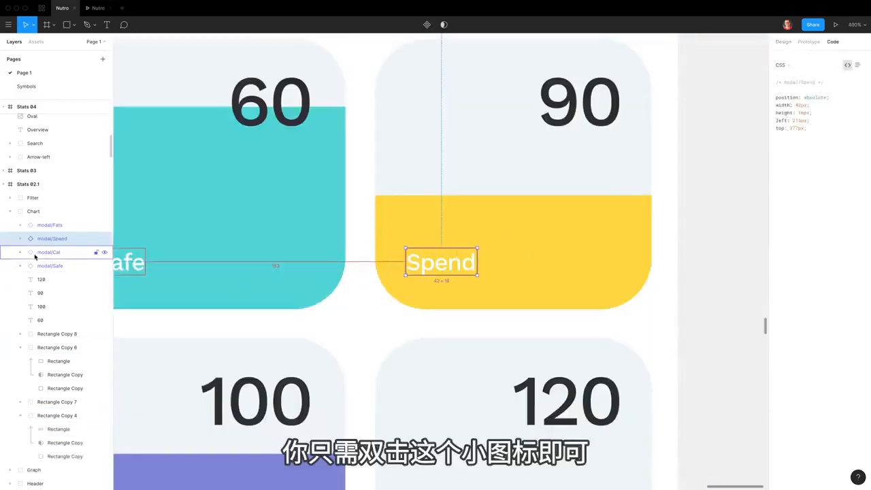
- Locate modal/Cal, modal/Safe, the Overview text in Stats 04 and modal/Spend on the canvas from their layer icons
left_click(32, 253)
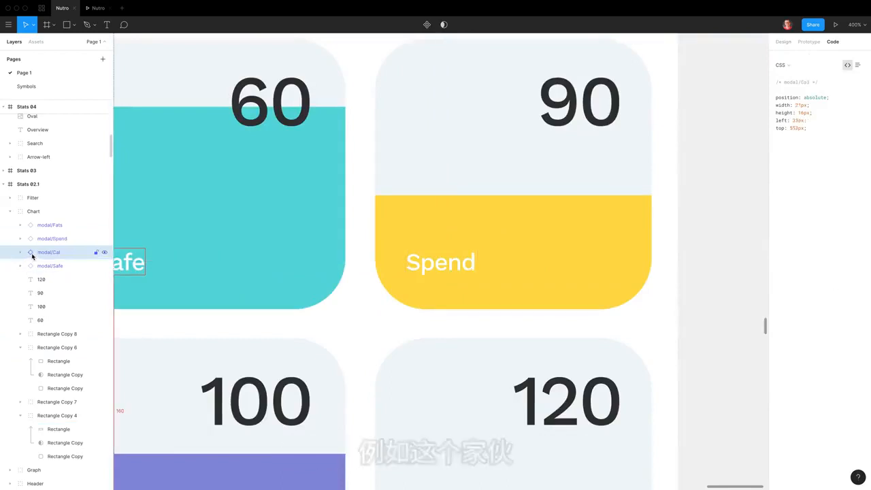
key("shift+2")
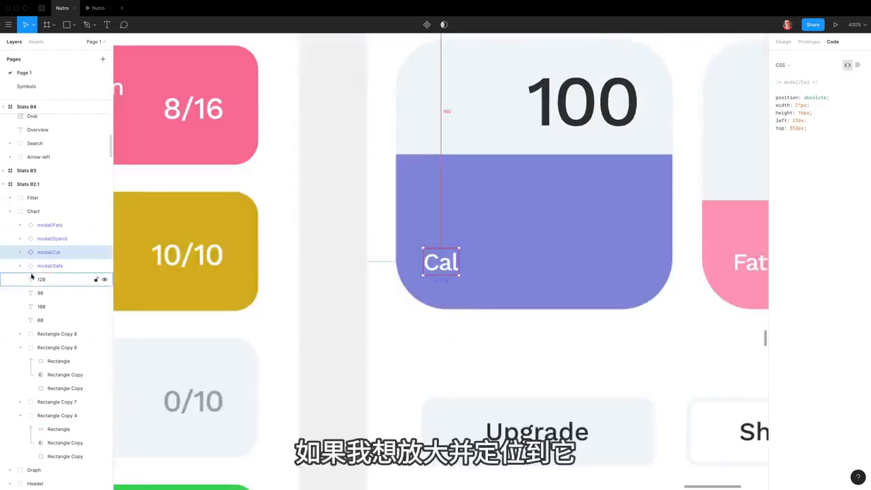
left_click(31, 266)
key("shift+2")
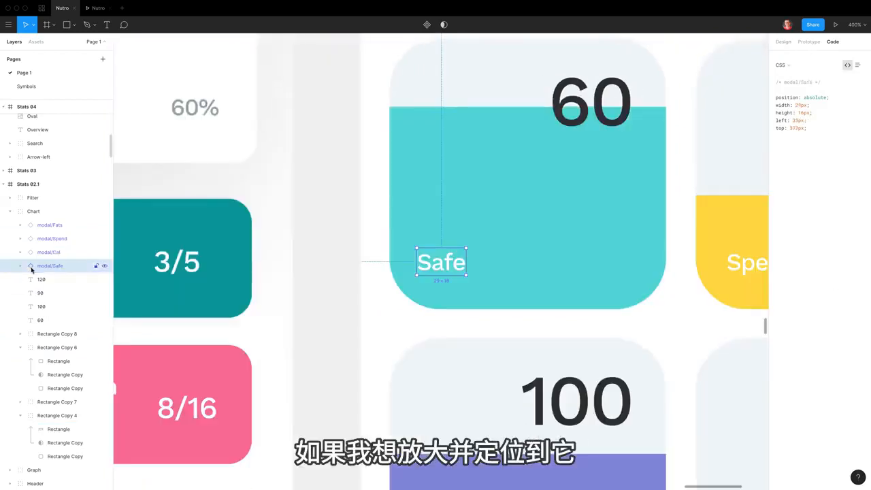
double_click(21, 129)
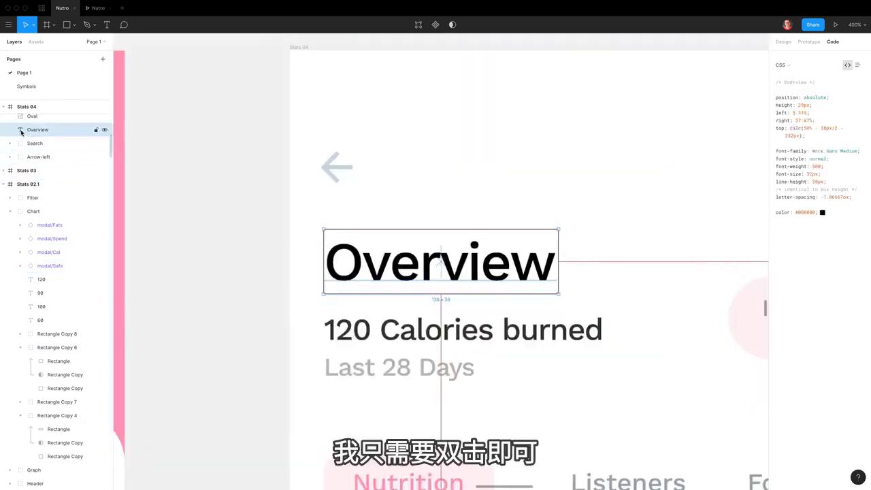
double_click(30, 239)
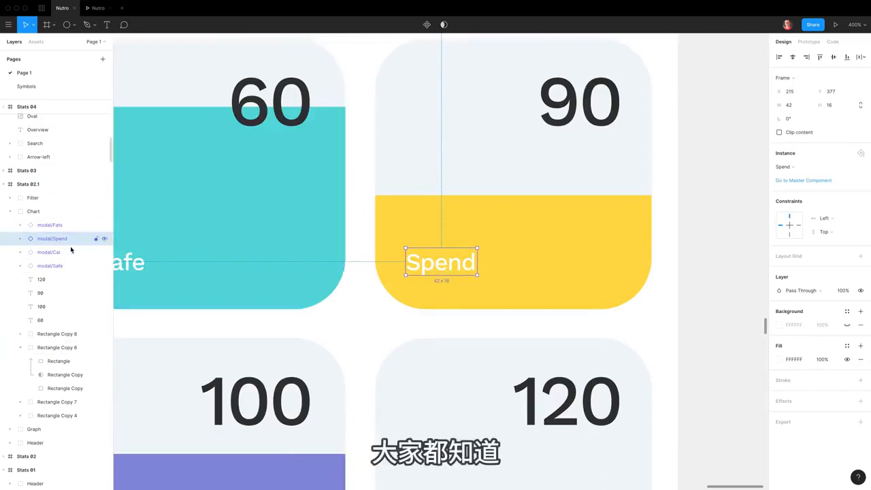
- View the Swap Instance choices for the Spend instance and open its layer name for editing to inspect the slash naming
right_click(427, 271)
mouse_move(477, 369)
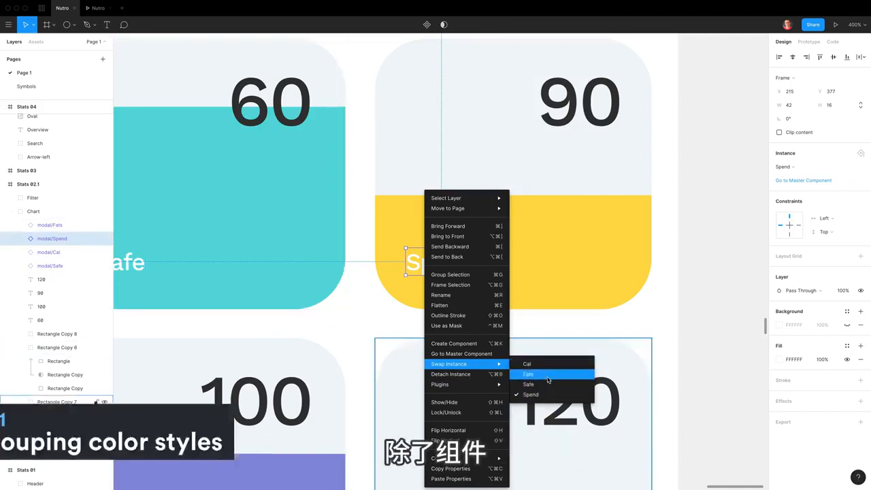
left_click(46, 239)
double_click(39, 239)
left_click(38, 240)
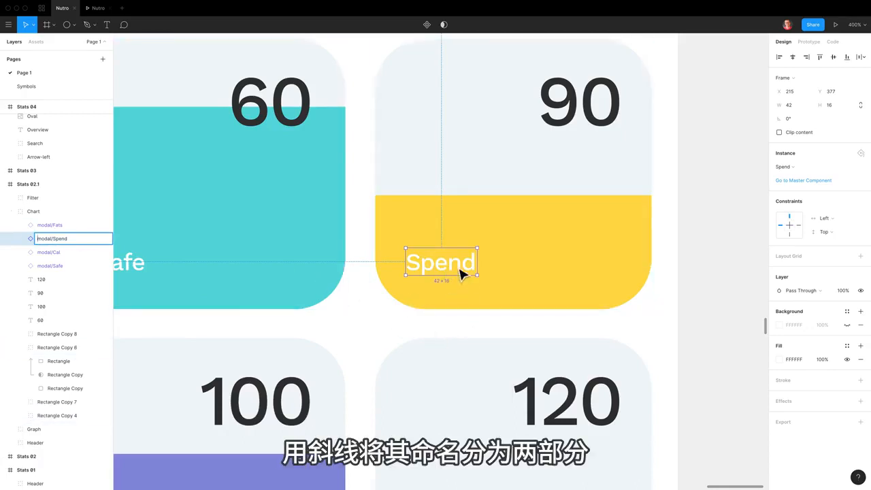
- Create a colour style named brand/yellow from the fill of the yellow rectangle behind Spend
left_click(530, 263)
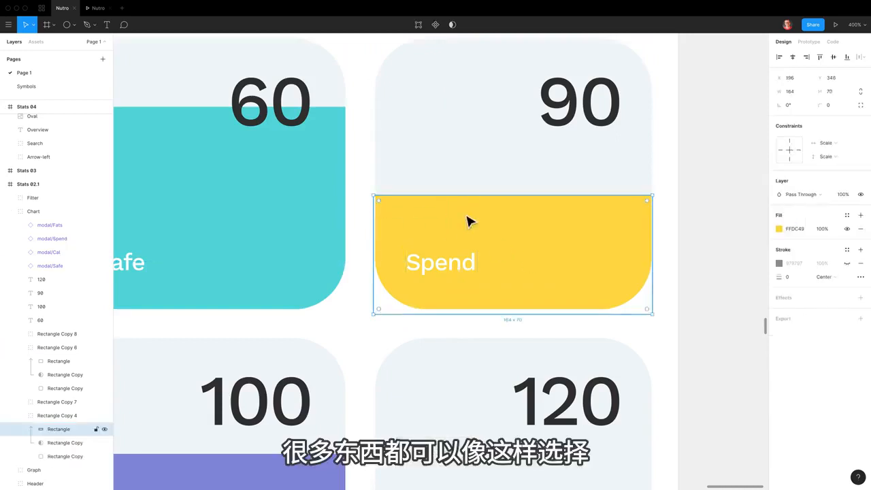
left_click(847, 215)
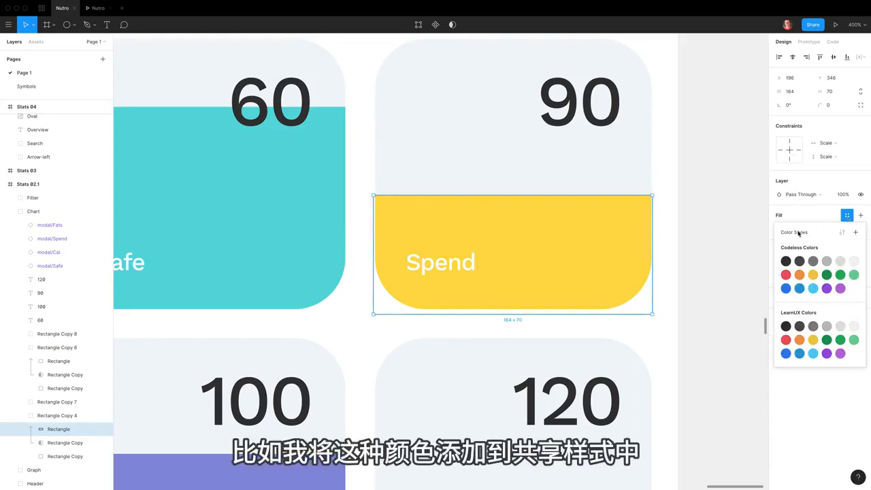
left_click(856, 233)
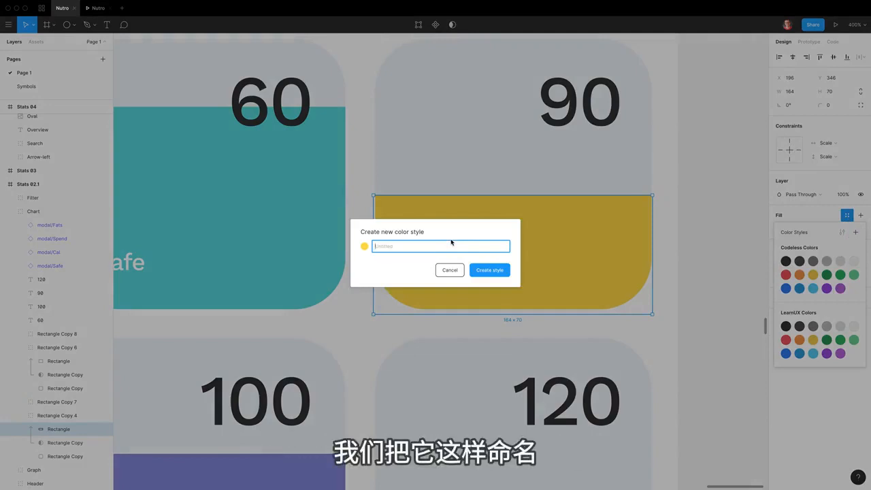
type("yellow")
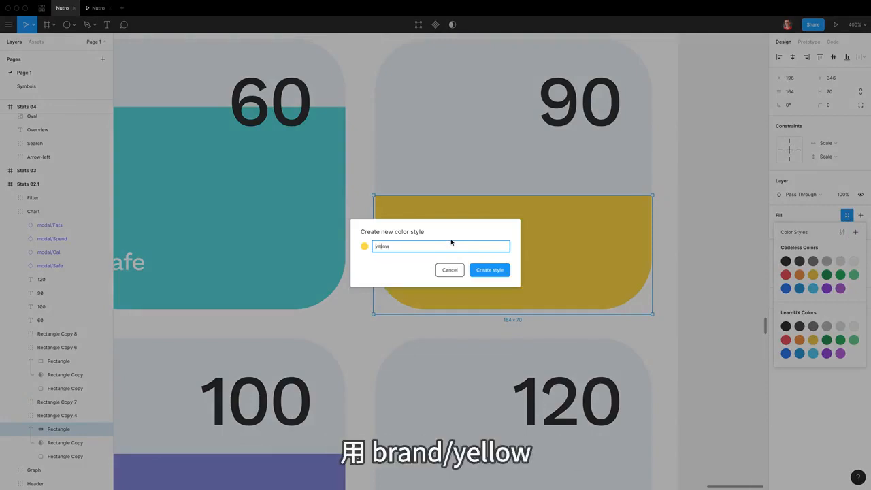
type("brand/")
left_click(489, 270)
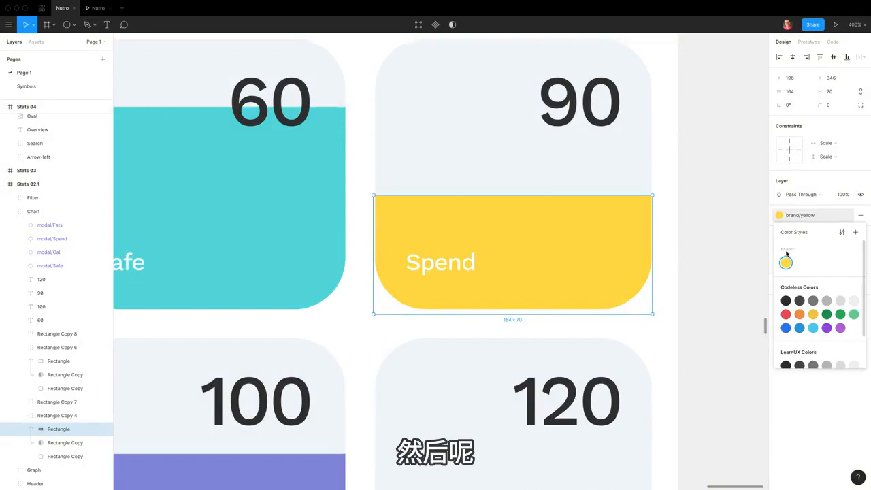
- Create a colour style named brand/green from the fill of the turquoise rectangle behind Safe
left_click(237, 249, "super")
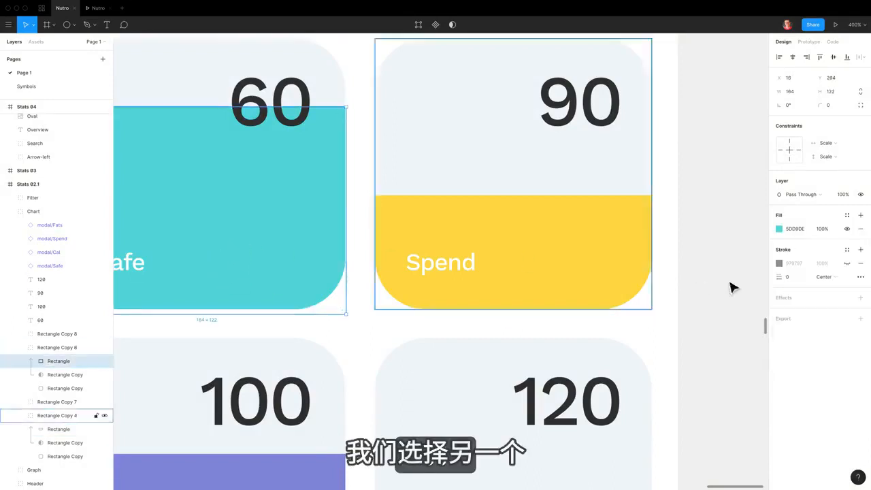
left_click(847, 215)
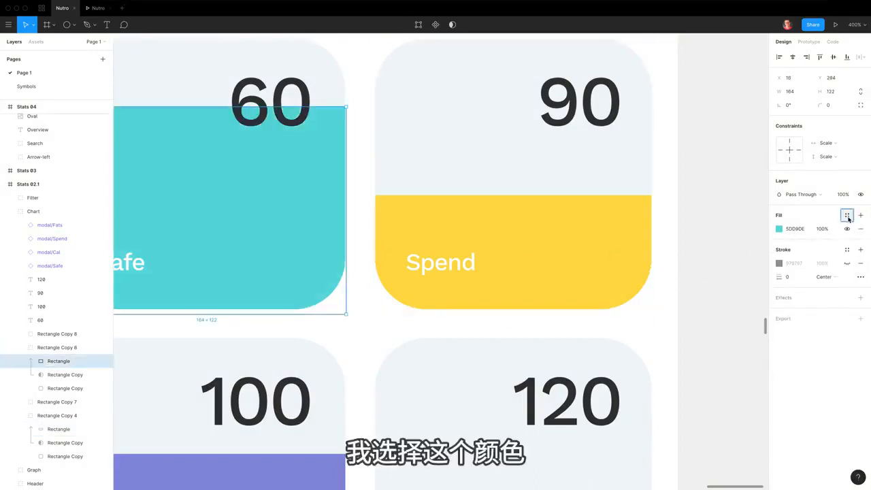
left_click(855, 232)
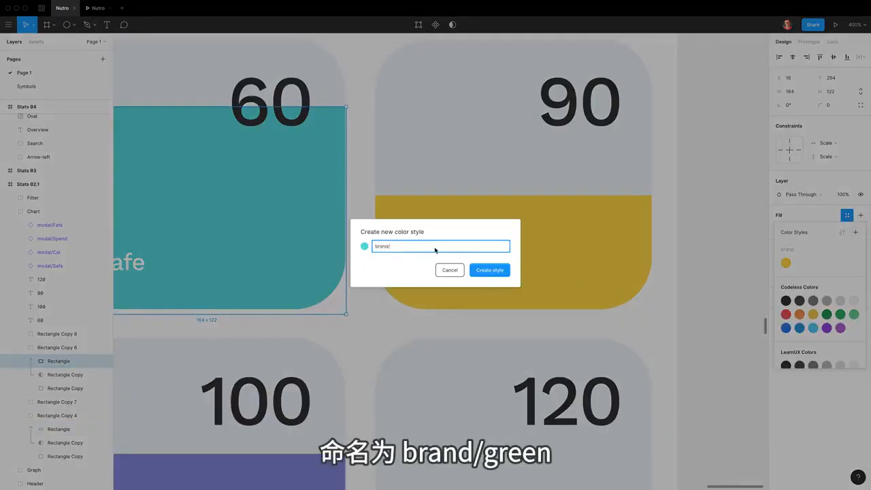
type("brand/green")
key("Return")
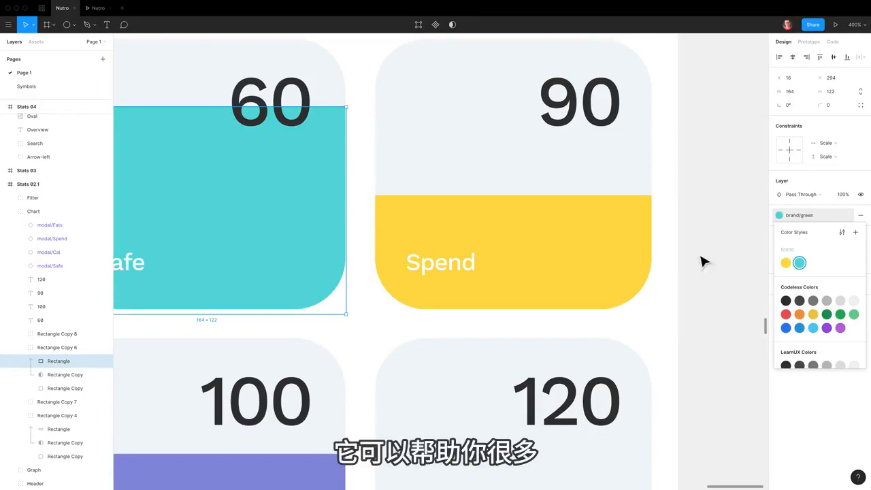
- Give the modal/Fats master component in Stats 02 the description Heeey!
scroll(321, 269, "down", 10)
scroll(321, 268, "left", 5)
scroll(321, 268, "right", 10)
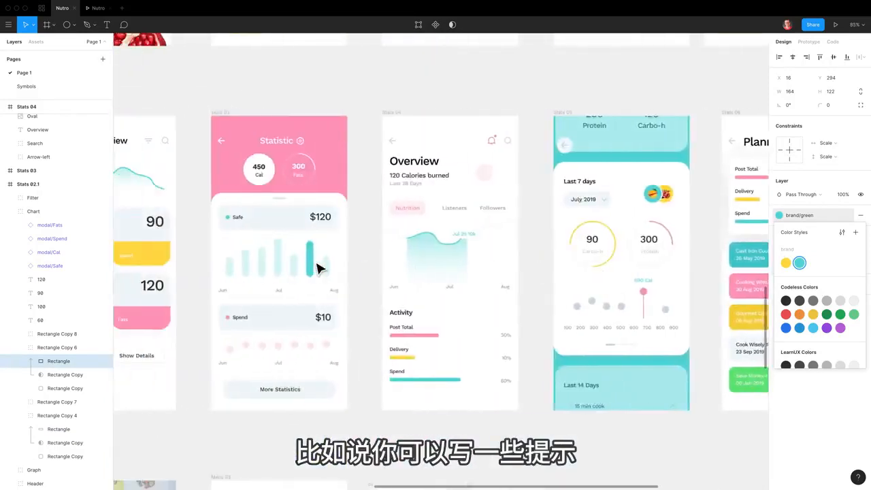
scroll(272, 262, "left", 2)
left_click(245, 258)
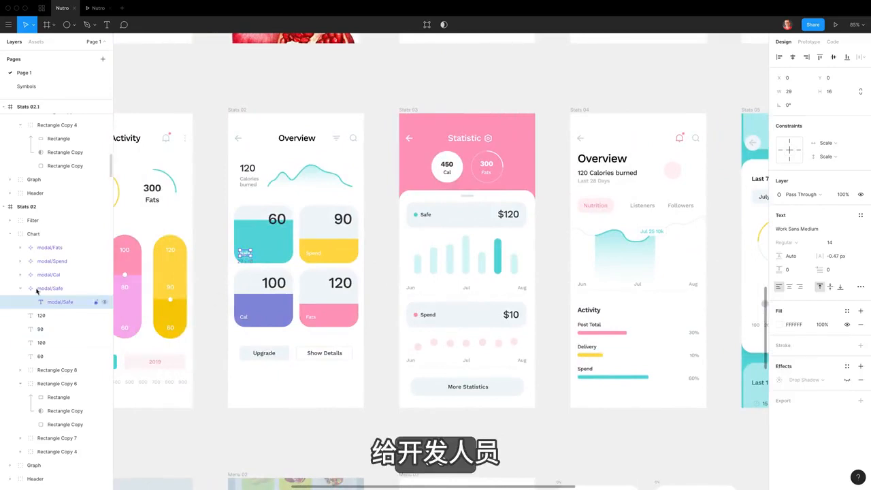
left_click(51, 261)
left_click(46, 249)
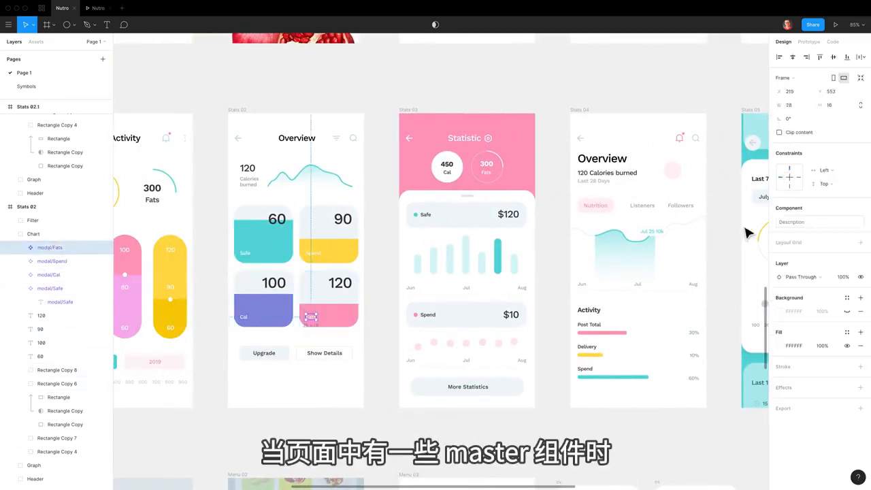
left_click(803, 222)
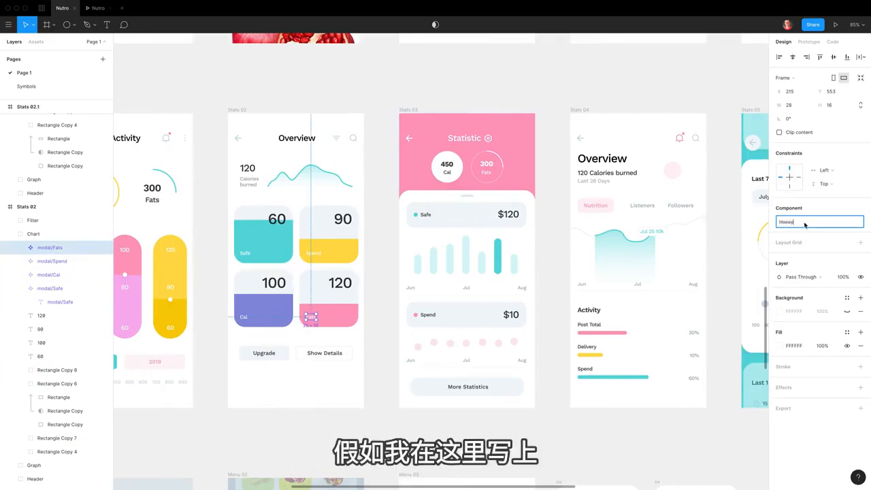
type("!")
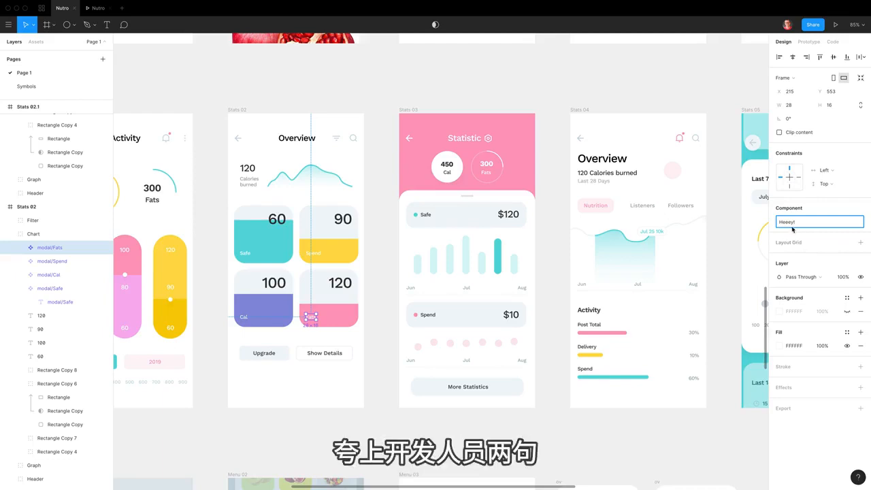
- Inspect the CSS code of modal/Fats and highlight the description inside its comment
left_click(834, 43)
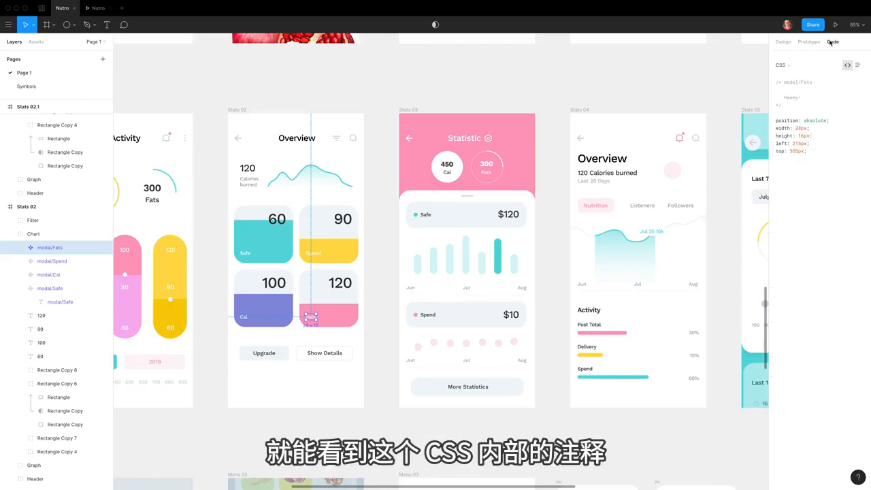
left_click_drag(779, 81, 817, 100)
left_click(790, 105)
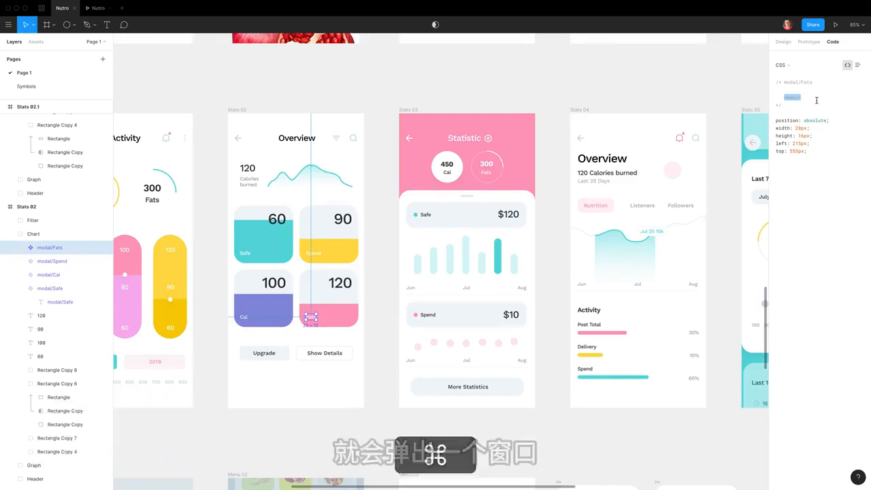
- Start a version history entry titled icon udate, and show the full version history without saving it
key("super+alt+s")
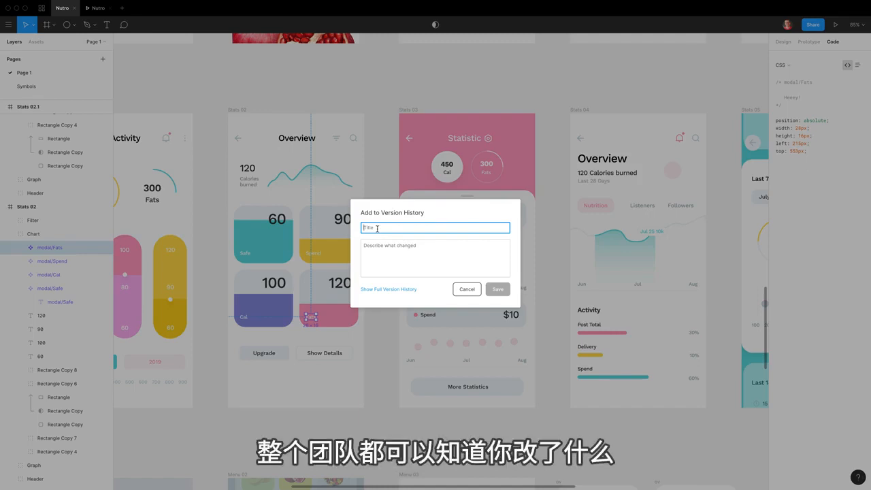
type("icon")
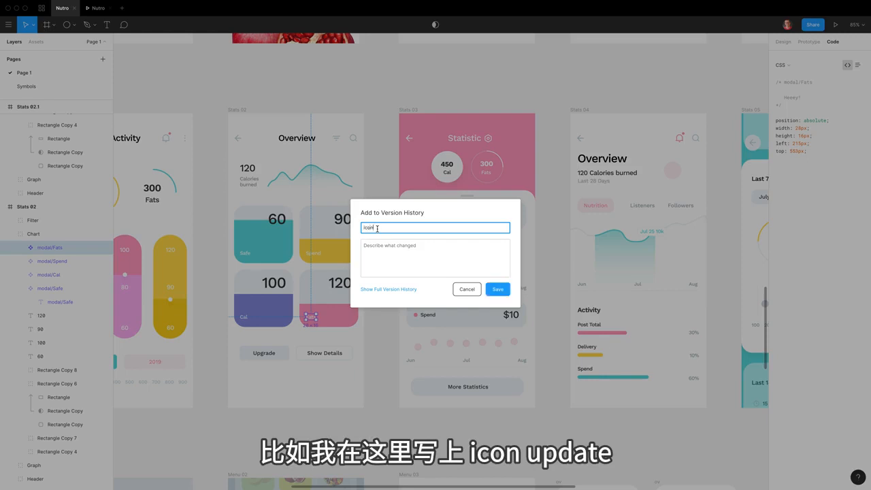
type("update")
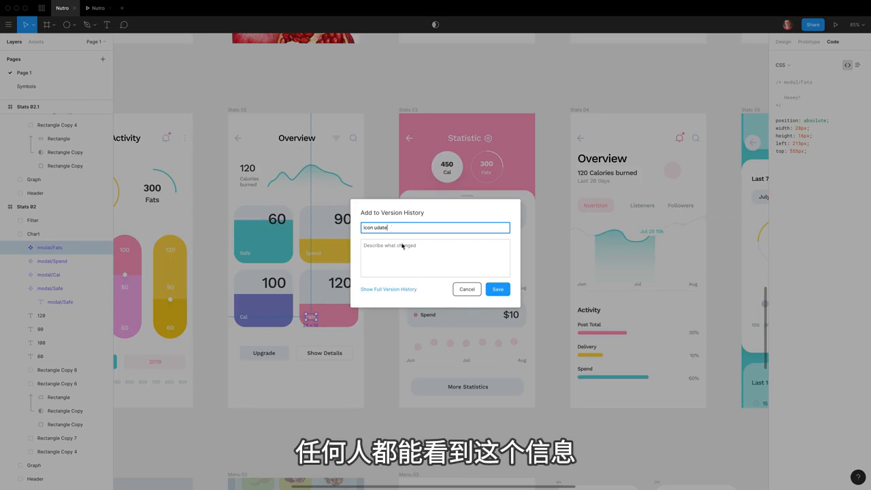
left_click(400, 290)
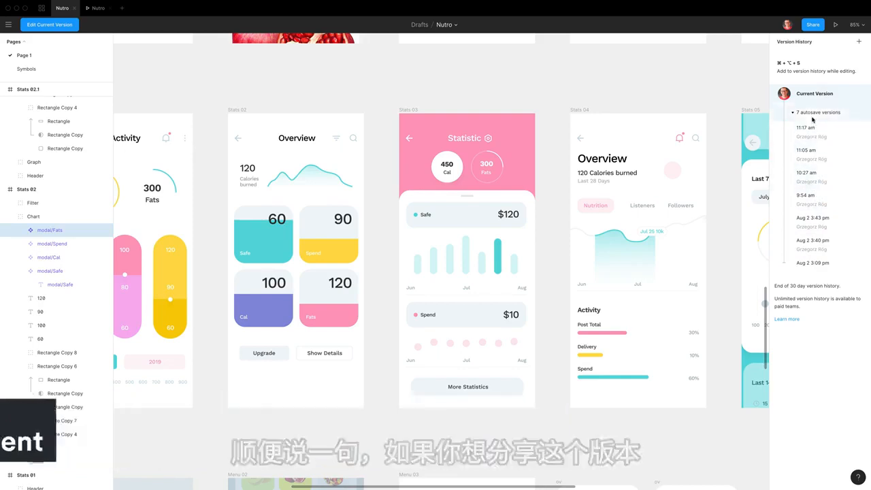
- Name the 10:27 am autosaved version icon udate and bring up the options for that named version
right_click(805, 179)
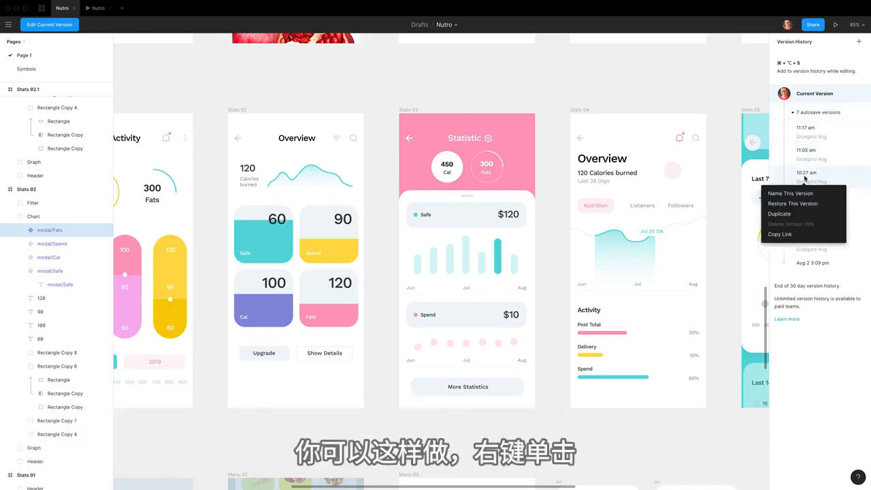
left_click(795, 196)
type("icon udate")
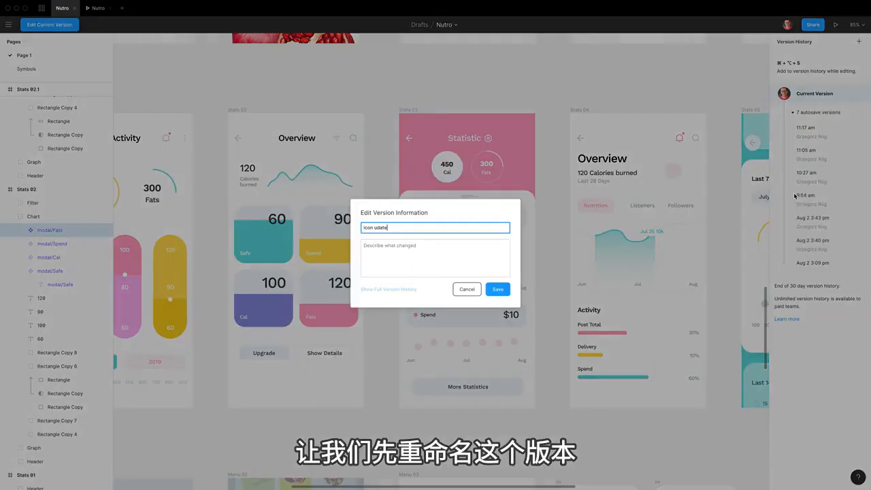
key("Return")
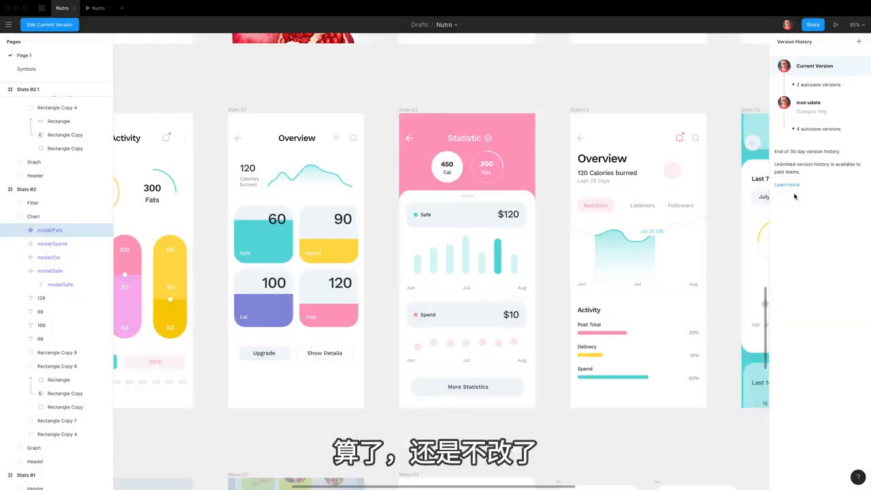
left_click(807, 128)
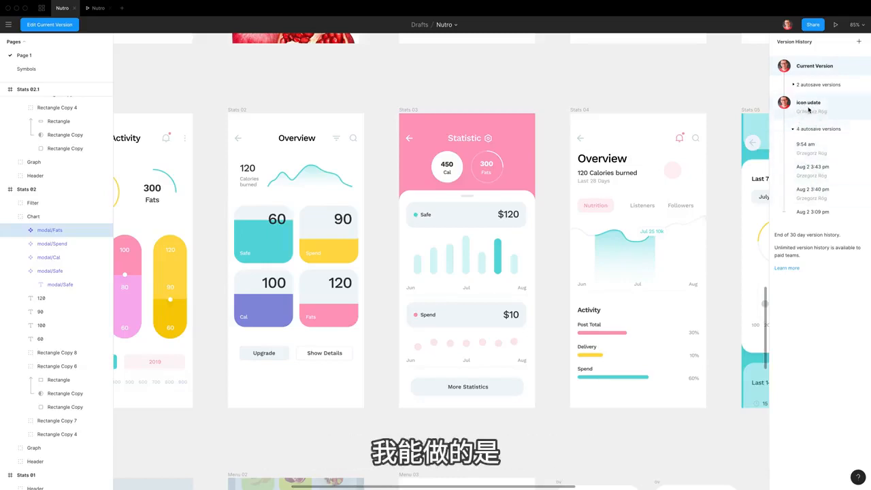
right_click(808, 108)
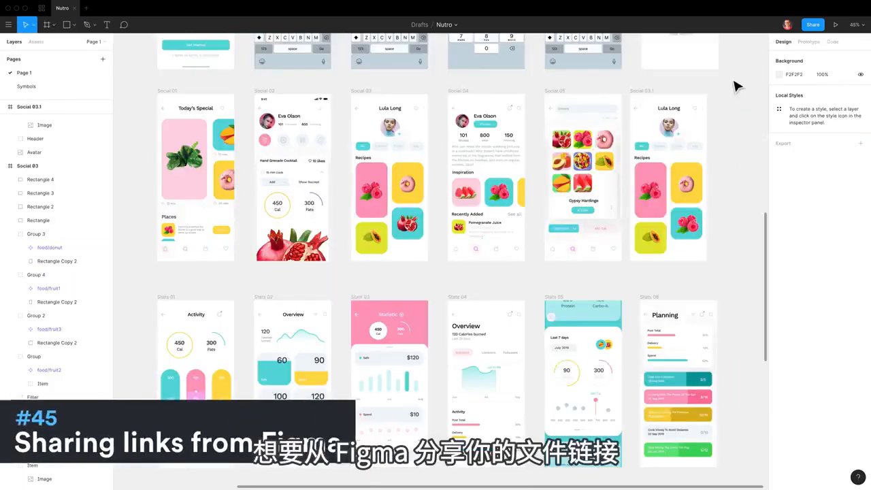
- View the Nutro file's sharing settings, dismiss them and copy the file's link directly to the clipboard
left_click(813, 25)
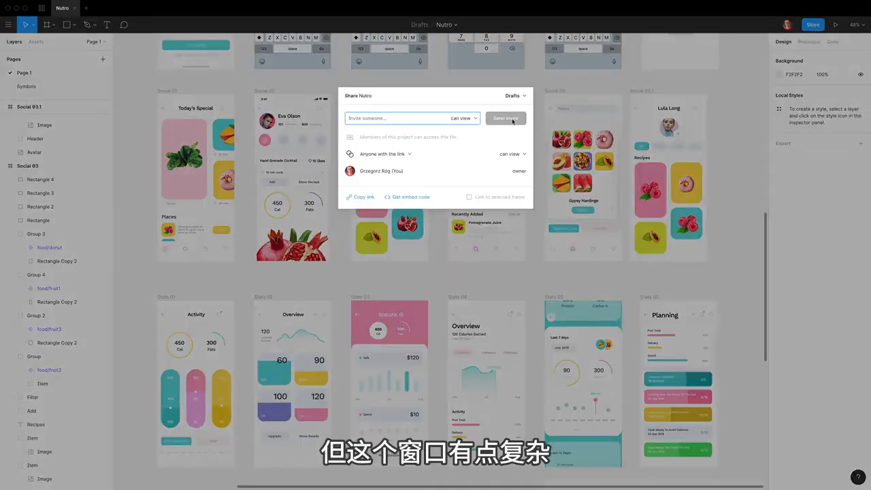
key("Escape")
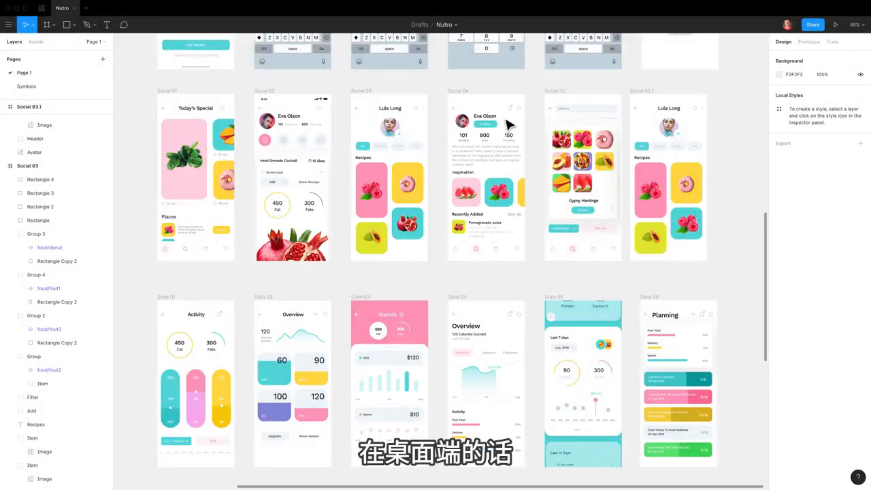
right_click(64, 12)
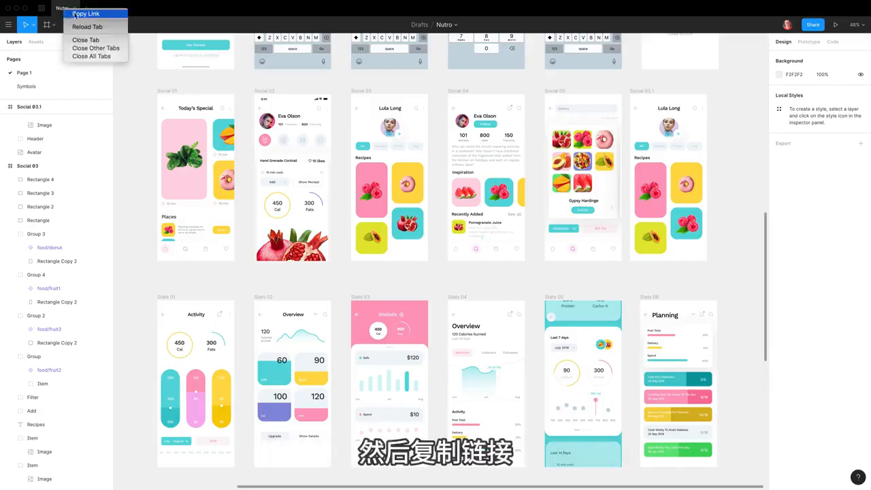
left_click(75, 14)
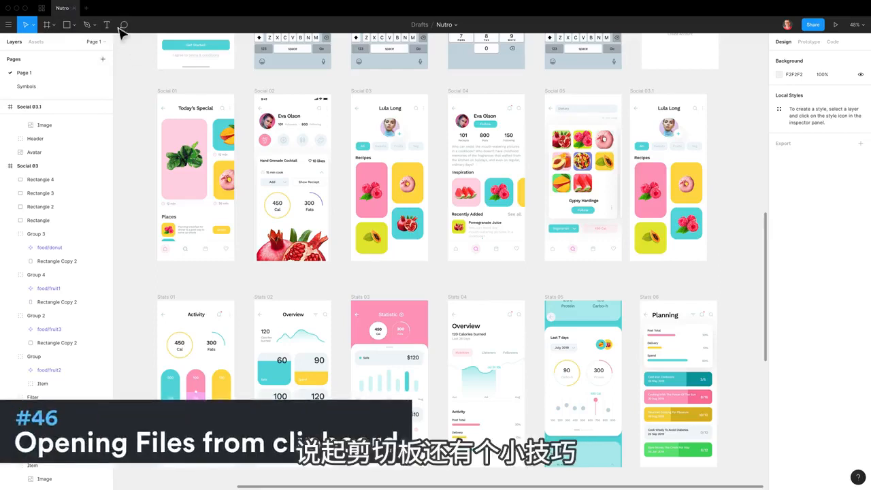
- Open the file from the URL held on the clipboard
left_click(52, 5)
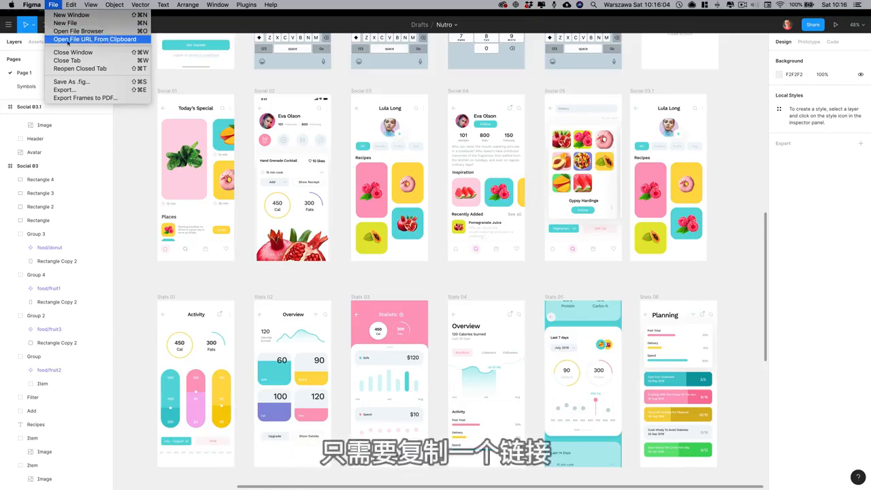
left_click(97, 41)
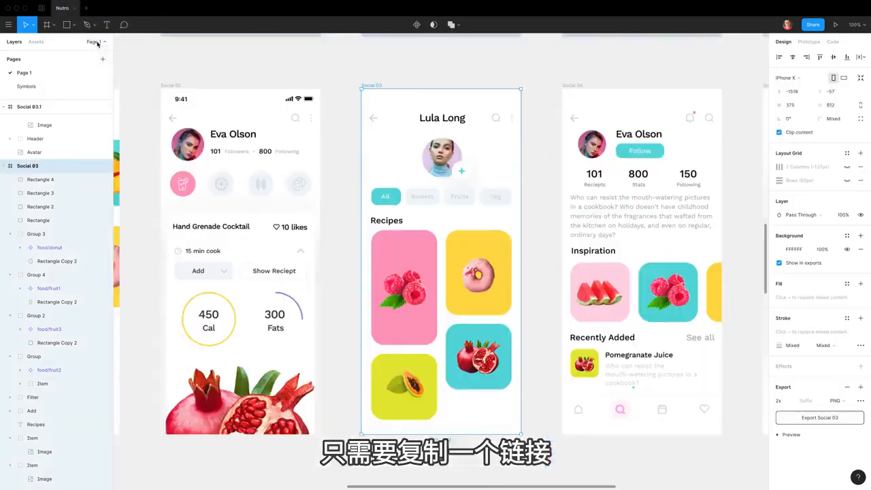